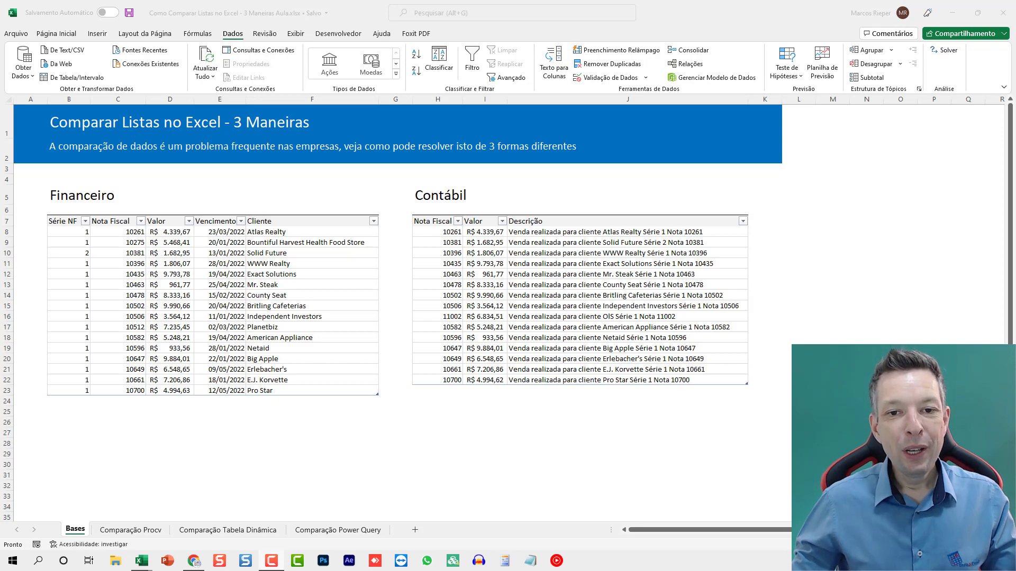
Step: Examine the columns and rows of the Financeiro and Contábil tables on the Bases sheet
key("alt+Tab")
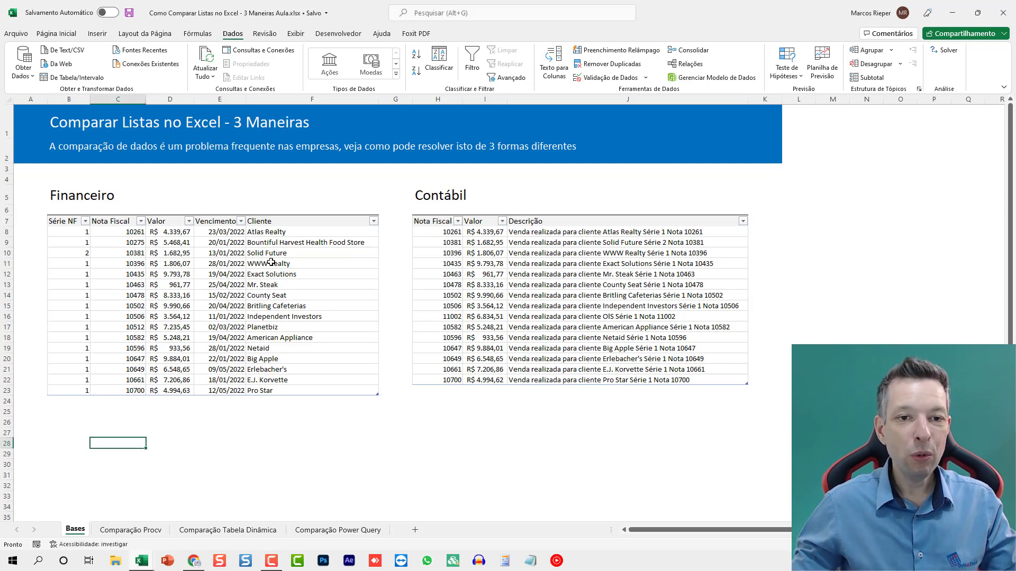
scroll(271, 259, "up", 3, "ctrl")
left_click(274, 278)
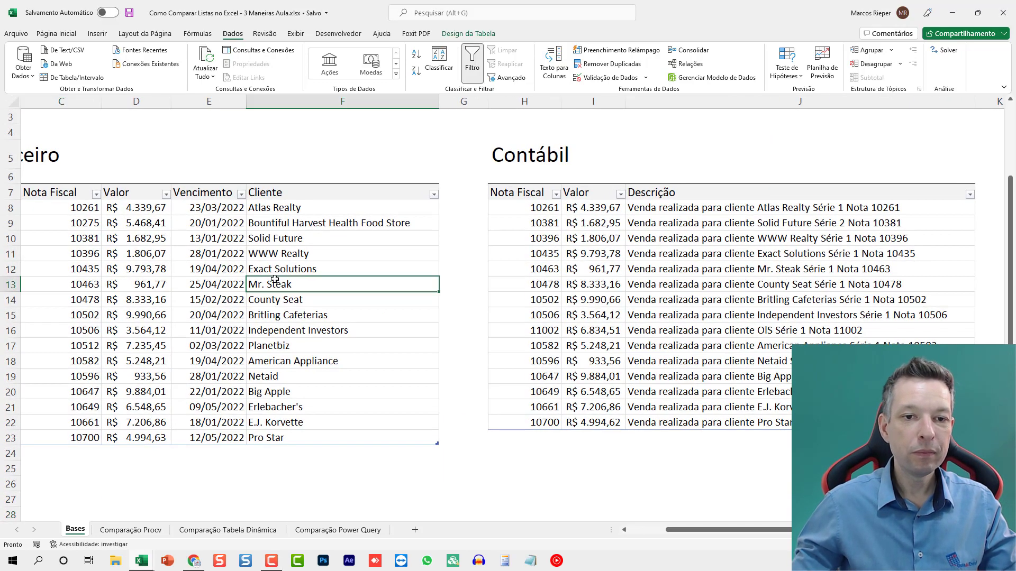
key("ctrl+Home")
scroll(232, 242, "down", 1)
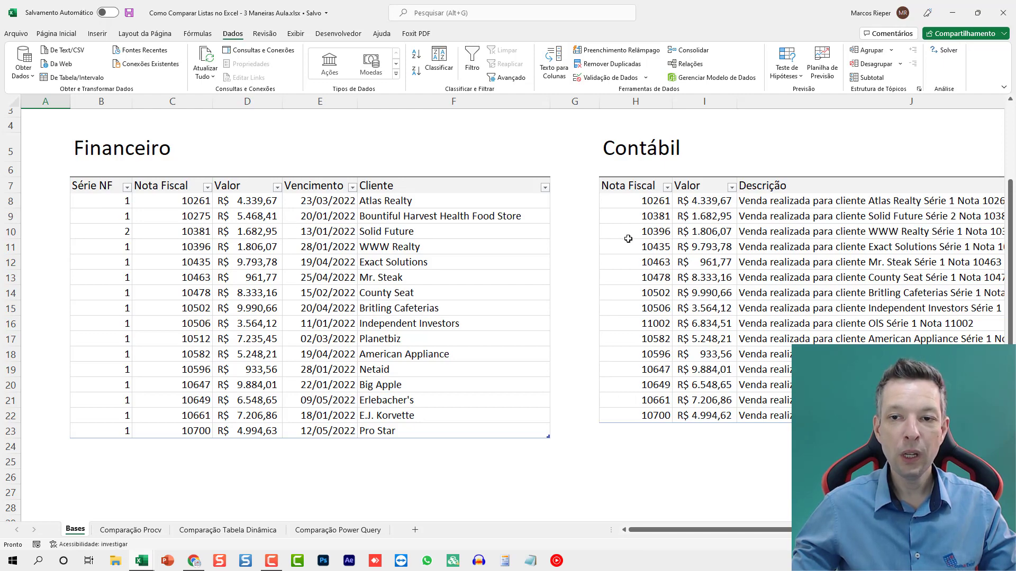
left_click(696, 231)
scroll(757, 314, "down", 1)
scroll(758, 313, "up", 1)
scroll(782, 524, "right", 2)
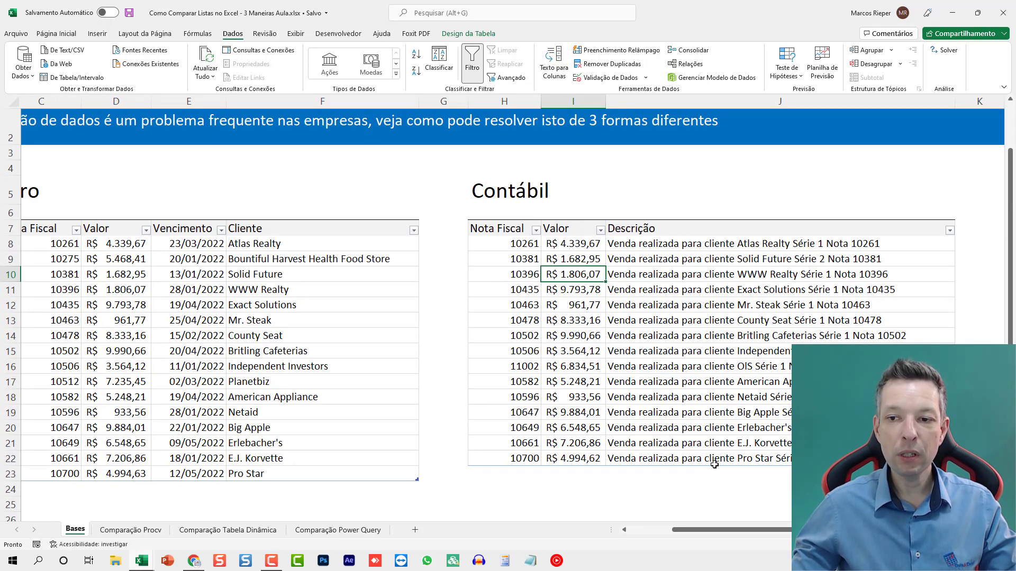
left_click_drag(709, 531, 681, 531)
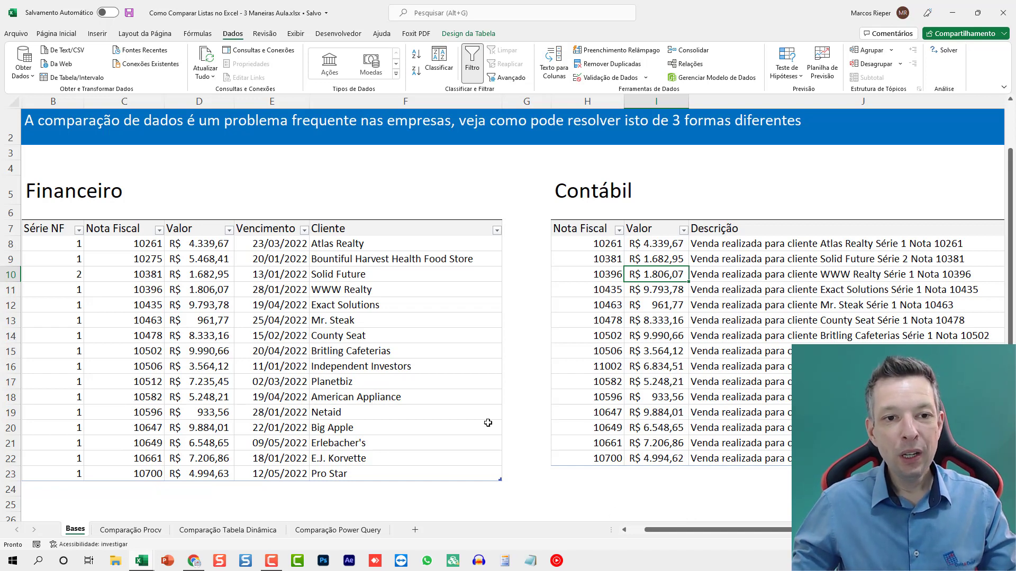
Step: Compare the Nota Fiscal numbers in the Financeiro table with those in the Contábil table
left_click_drag(116, 245, 98, 471)
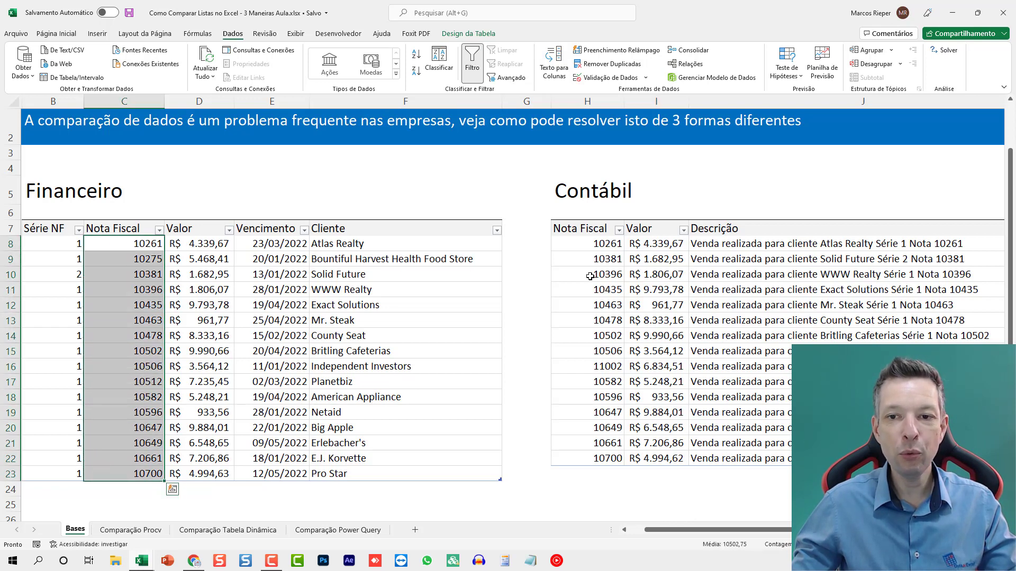
left_click(607, 243)
left_click(153, 246)
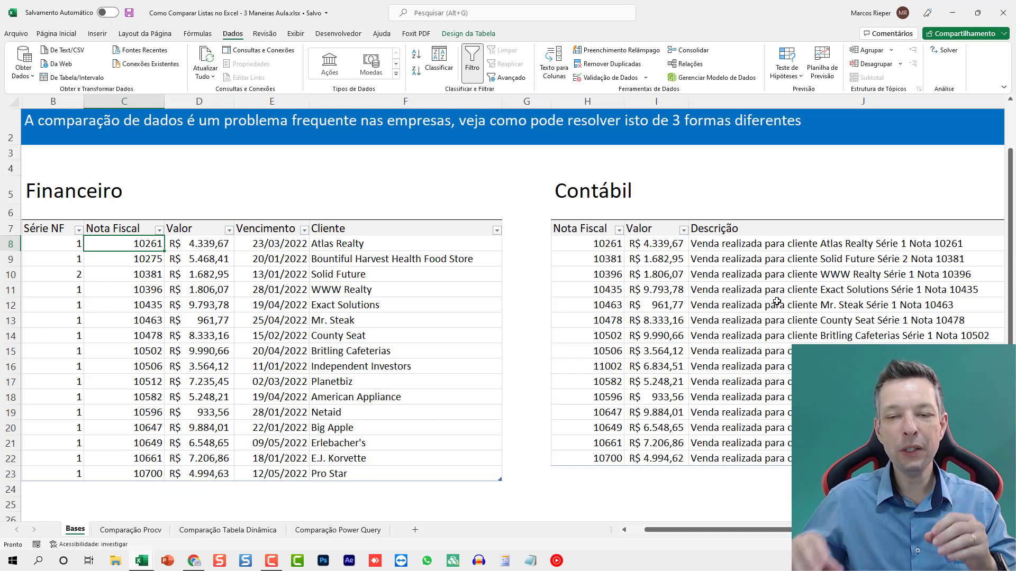
left_click_drag(602, 245, 594, 459)
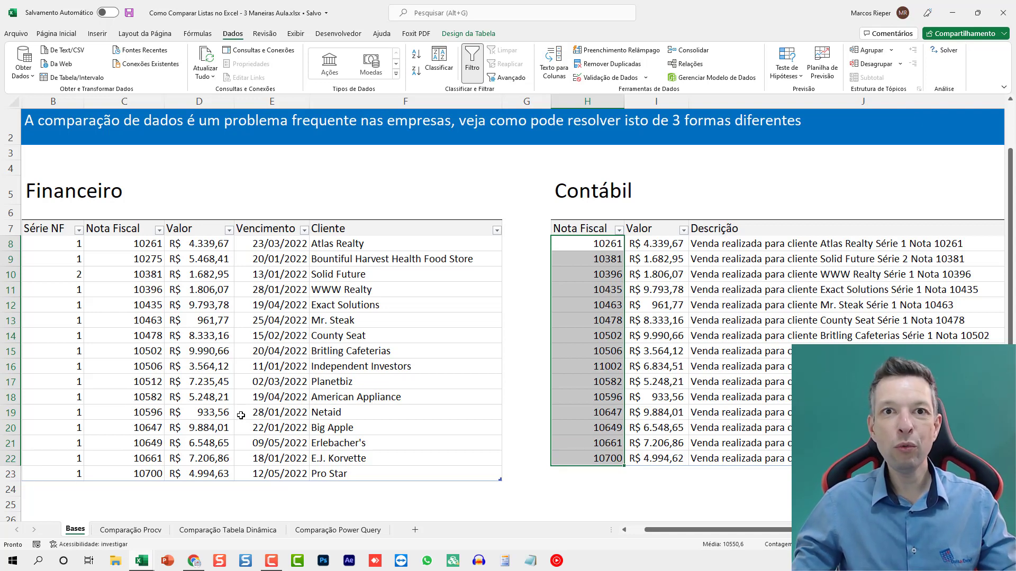
Step: Open the Comparação Procv sheet with its Financeiro and Contábil tables in view
left_click(119, 530)
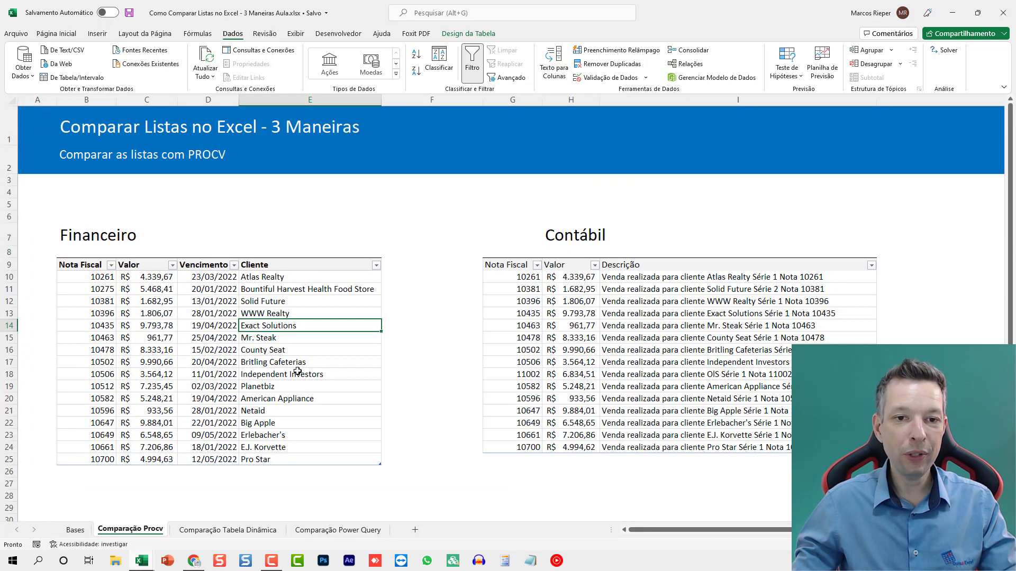
scroll(421, 324, "up", 1)
scroll(421, 325, "up", 2)
left_click(421, 324)
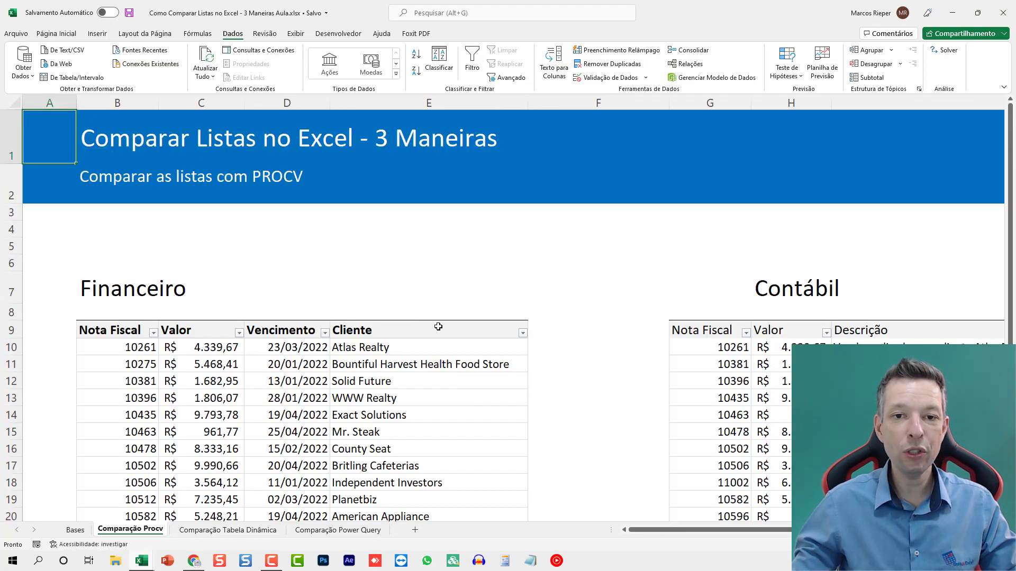
scroll(438, 326, "up", 3)
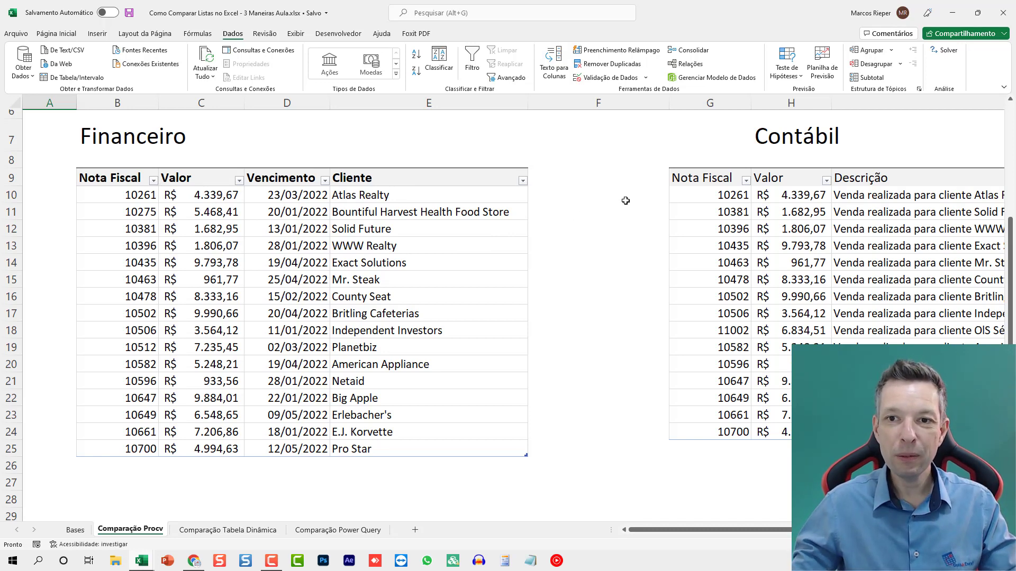
Step: Move the Contábil heading to cell G7, directly above its table's Nota Fiscal column
left_click(781, 140)
key("ctrl+c")
left_click(710, 133, "ctrl")
key("ctrl+v")
key("Return")
left_click(717, 138)
key("Return")
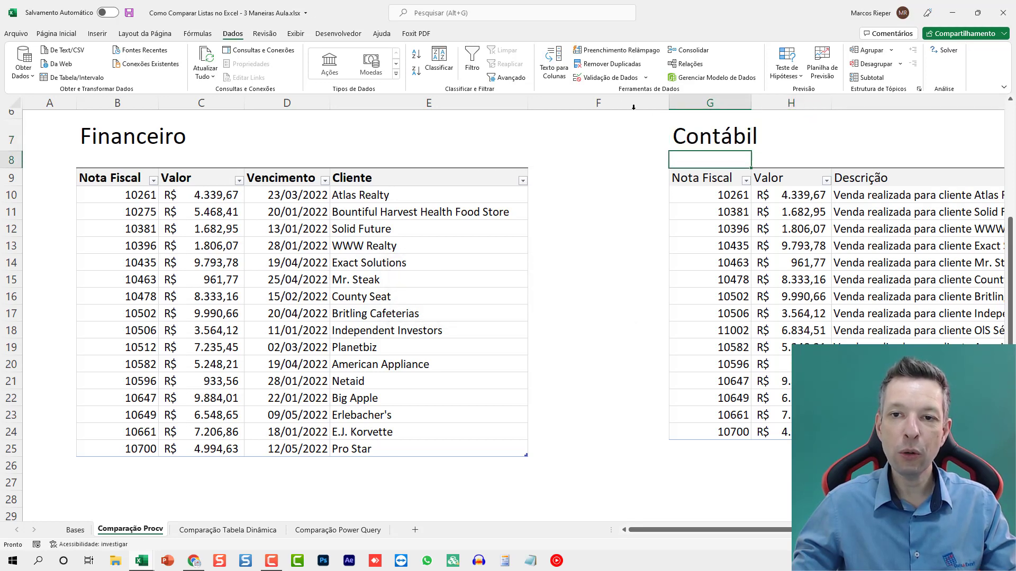
Step: Insert a blank column at F, between the Financeiro and Contábil tables
left_click(633, 108)
right_click(590, 104)
left_click(623, 210)
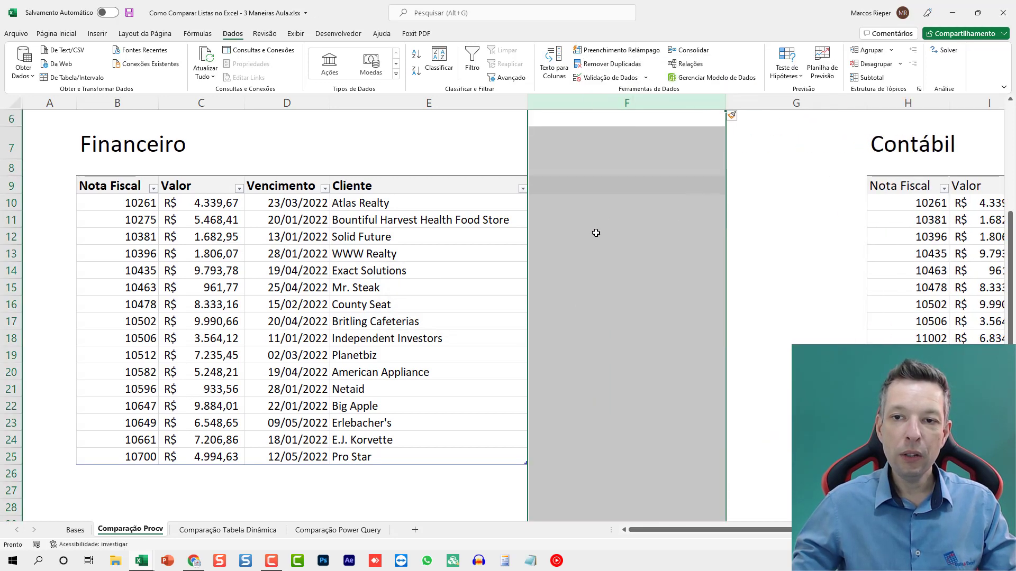
Step: Extend the Financeiro table with a new column headed "Financeiro - Contábil" in F9
left_click(565, 190)
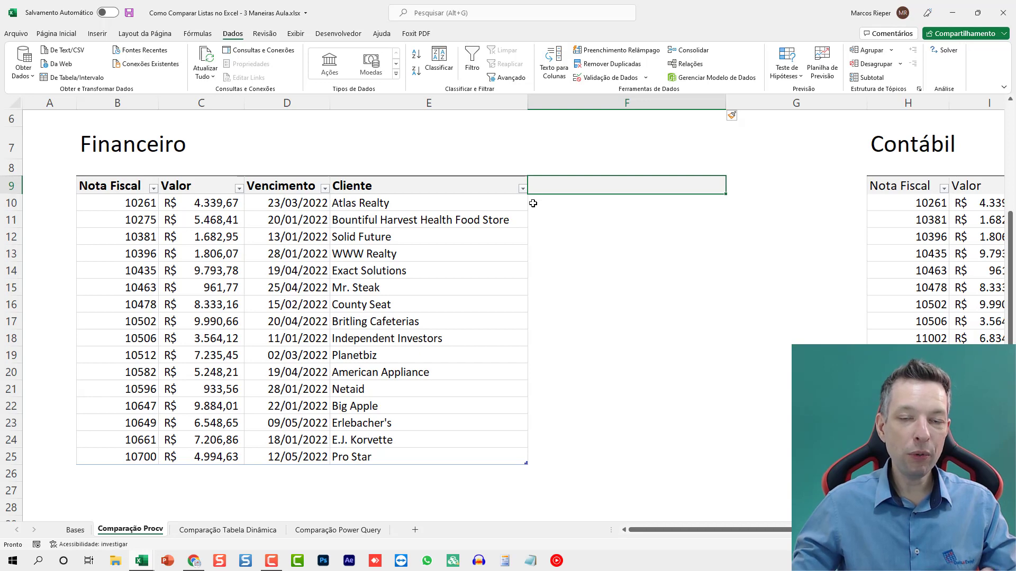
type("Financeiro - Contábil")
key("Return")
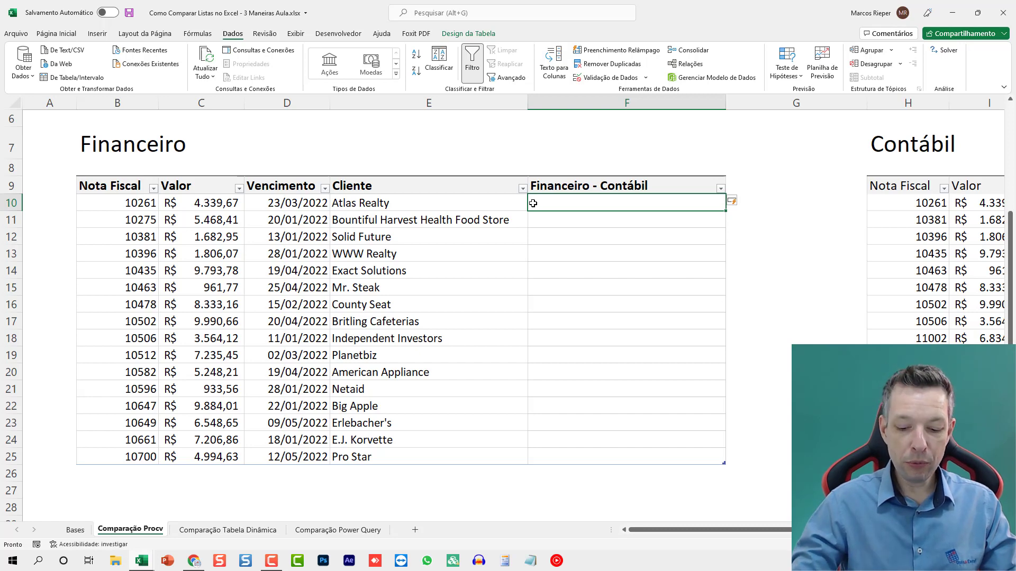
Step: Begin a PROCV formula in F10 that looks up the row's Nota Fiscal in the Contábil table's Nota Fiscal and Valor columns
type("=")
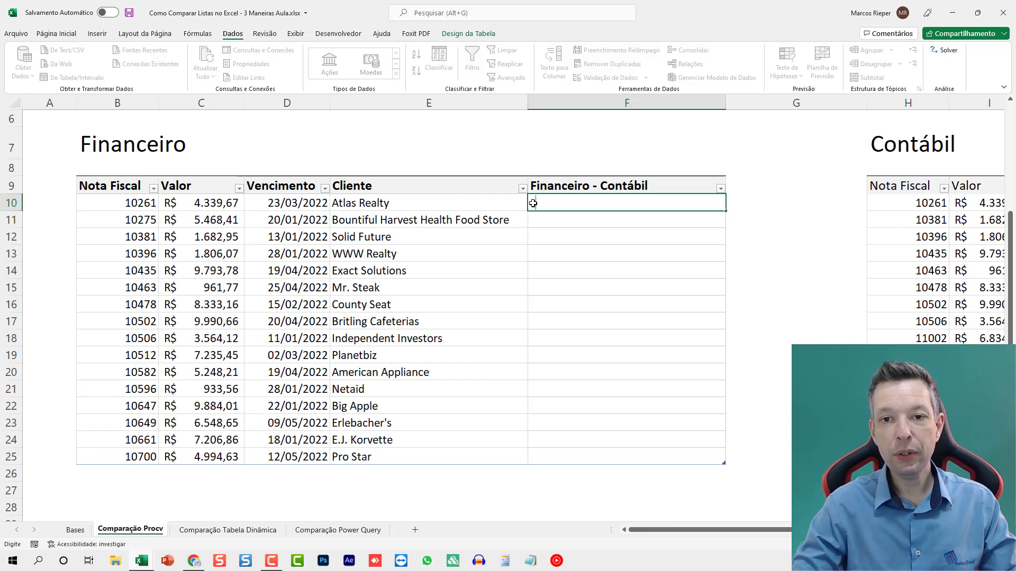
type("PROCV(")
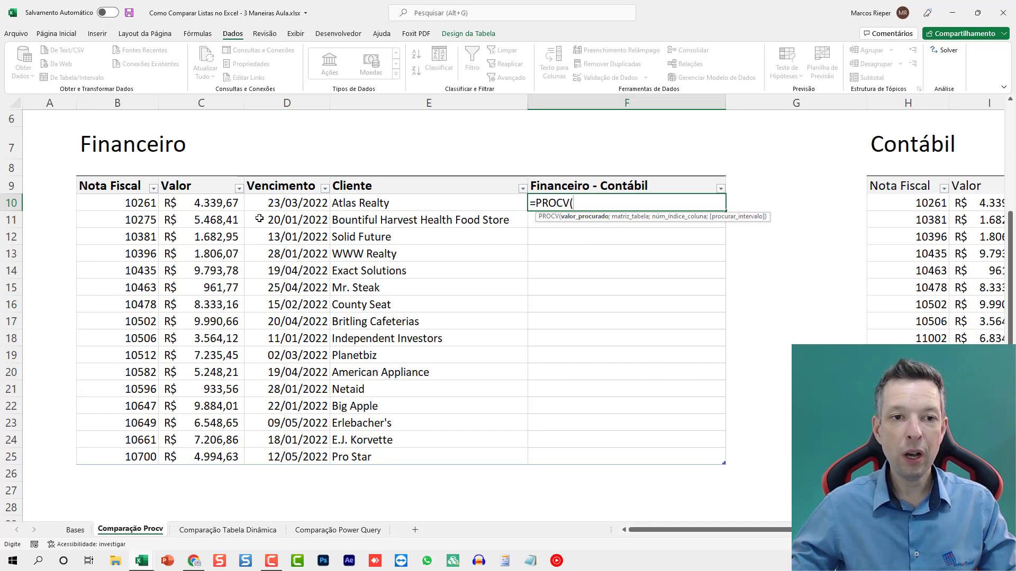
left_click(147, 204)
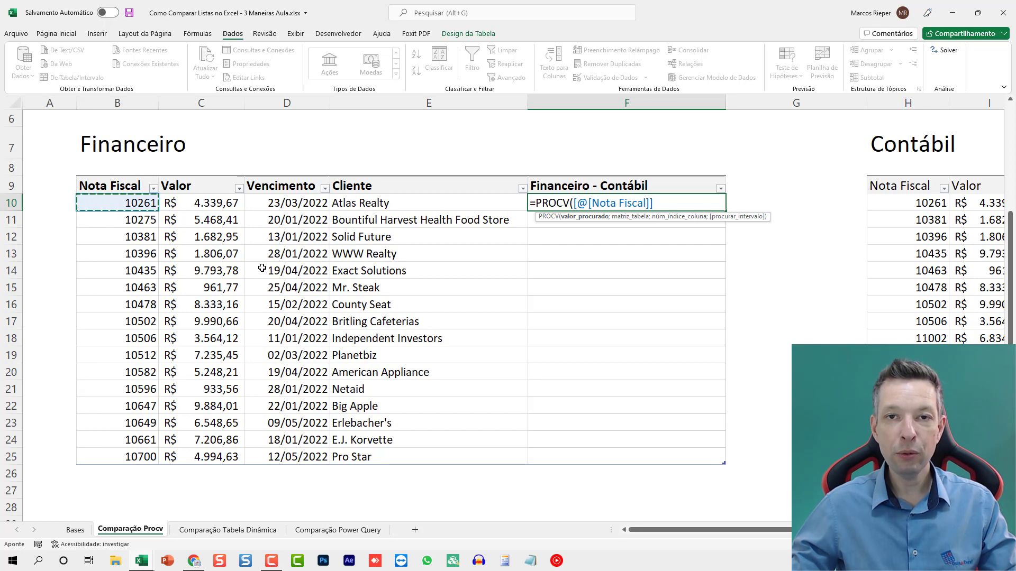
type(";")
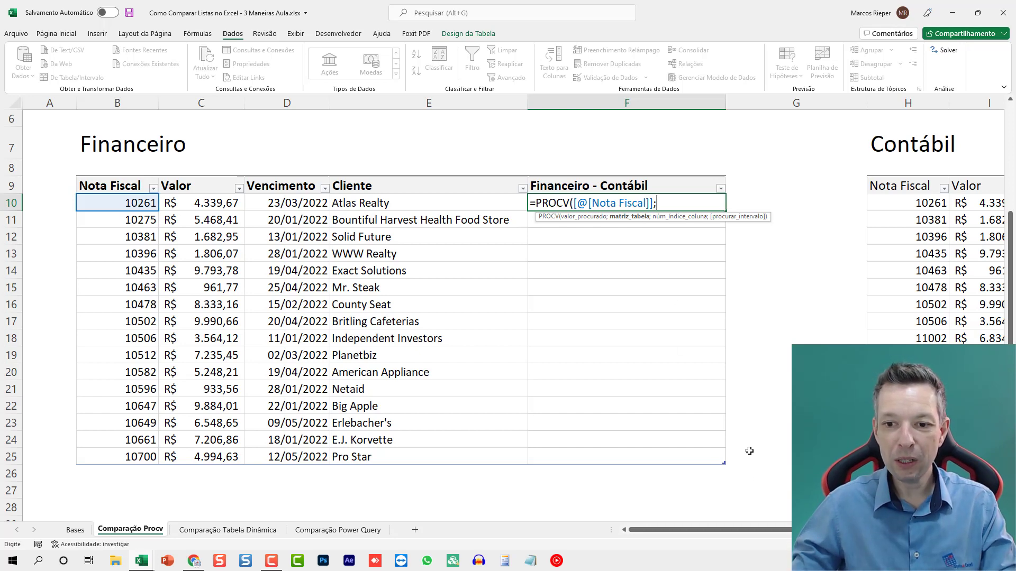
left_click_drag(709, 531, 811, 535)
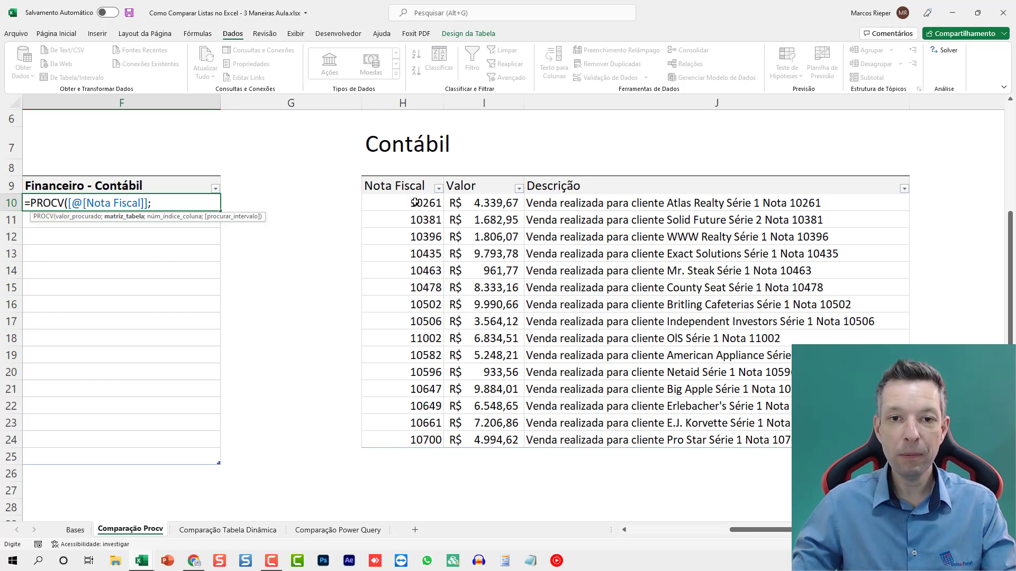
left_click_drag(415, 203, 615, 433)
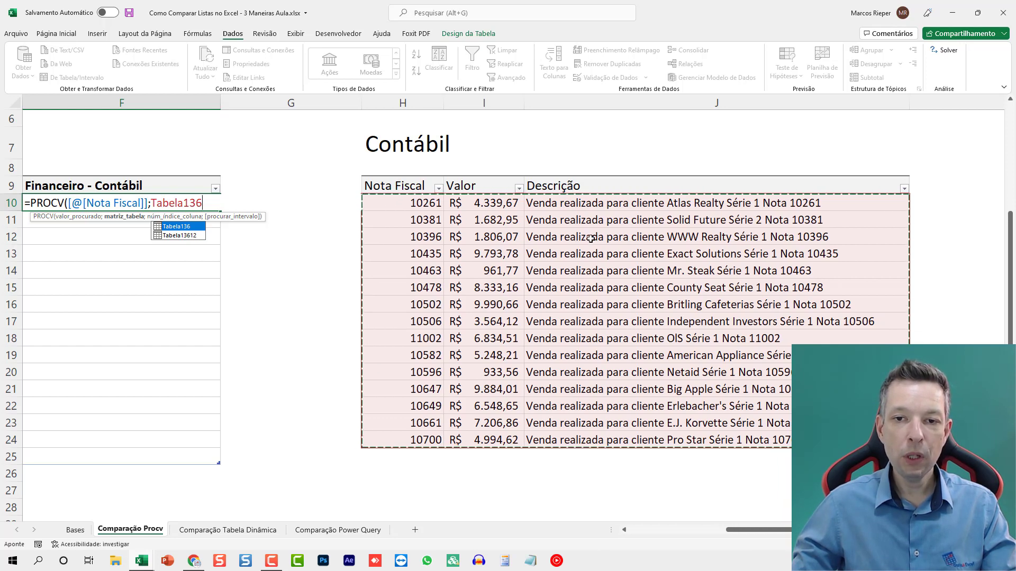
left_click_drag(420, 204, 465, 434)
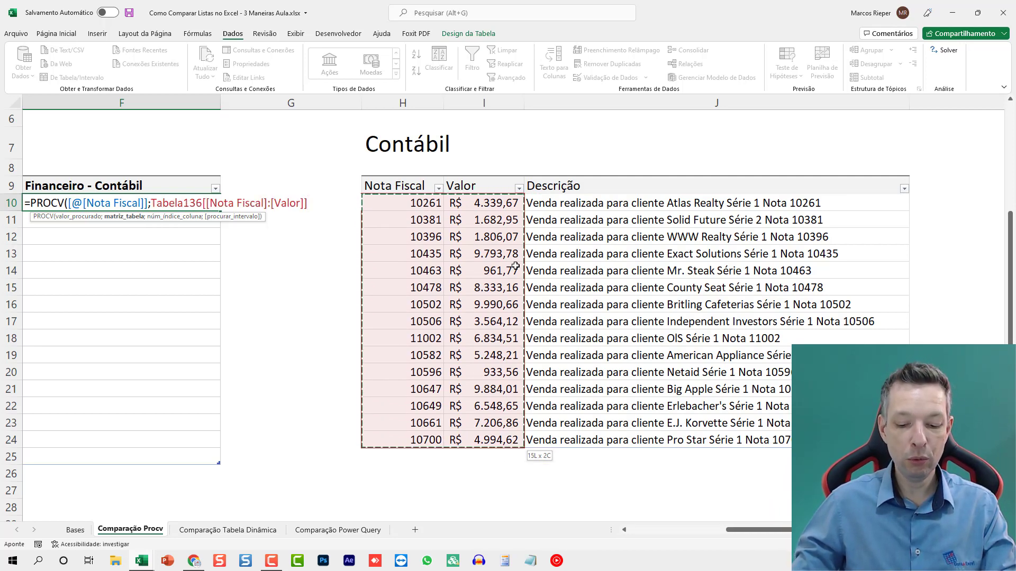
Step: Complete the PROCV formula with column index 2 and exact match 0, and enter it for the column
type(";2")
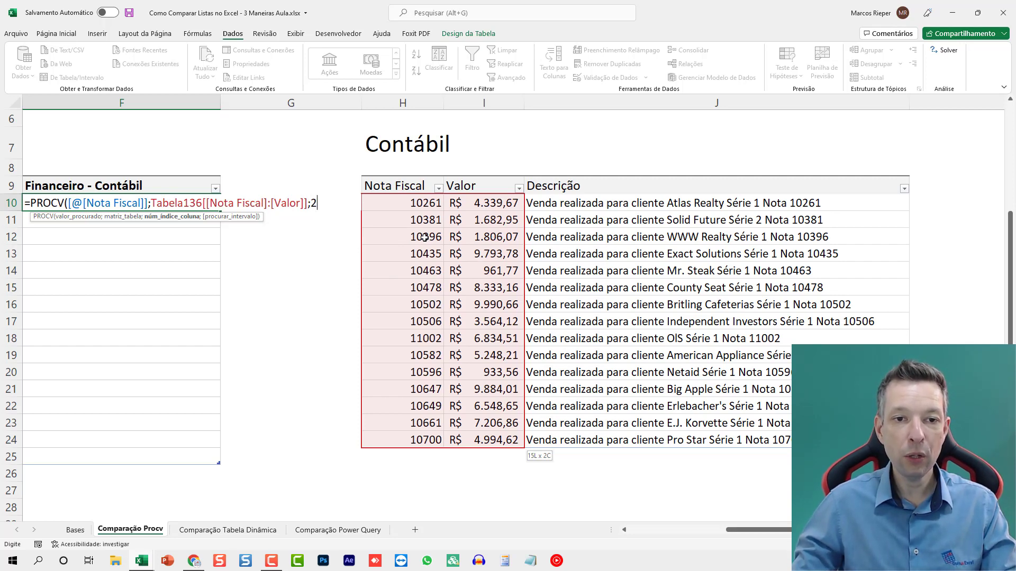
type(";")
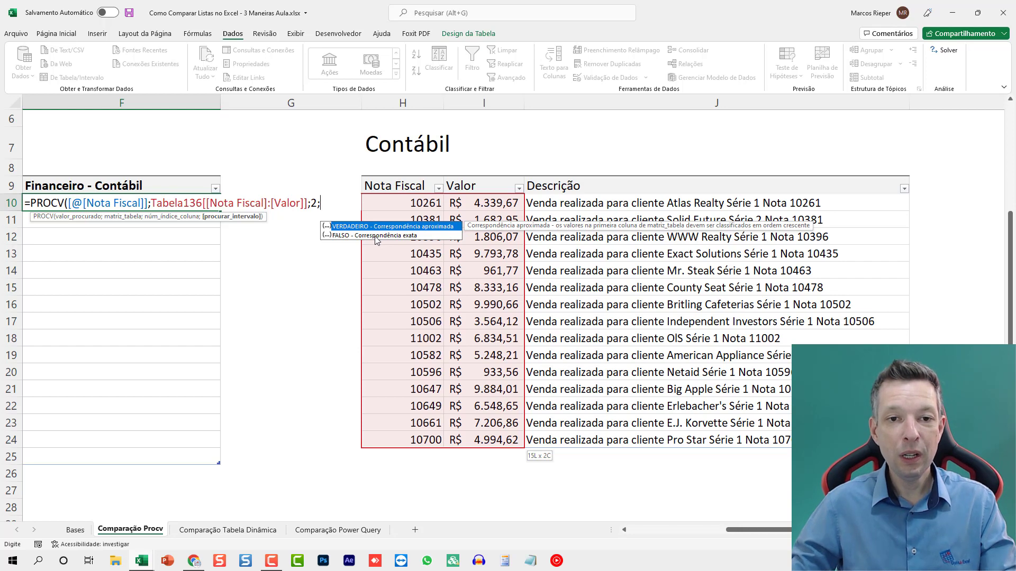
type("0")
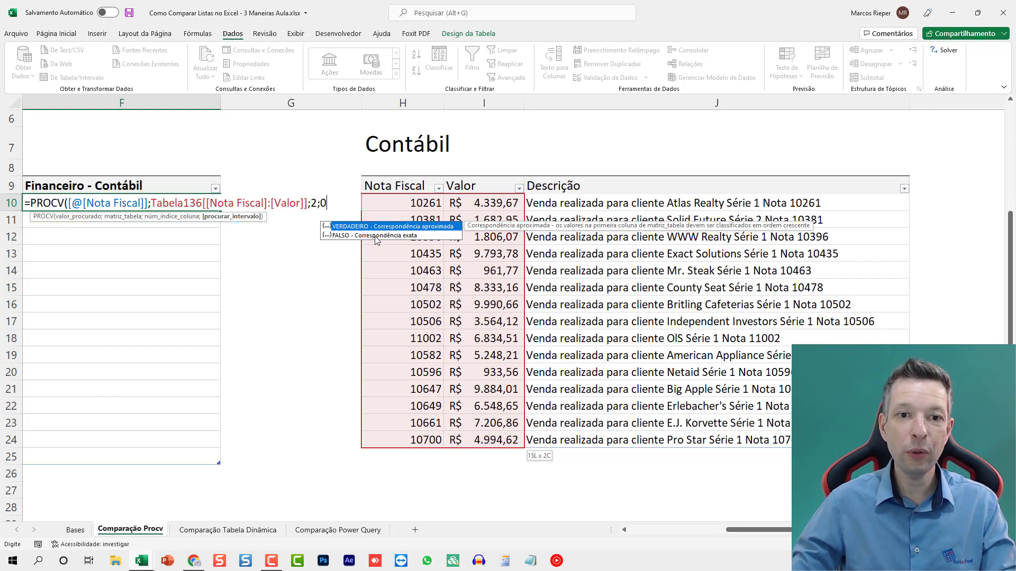
type(")")
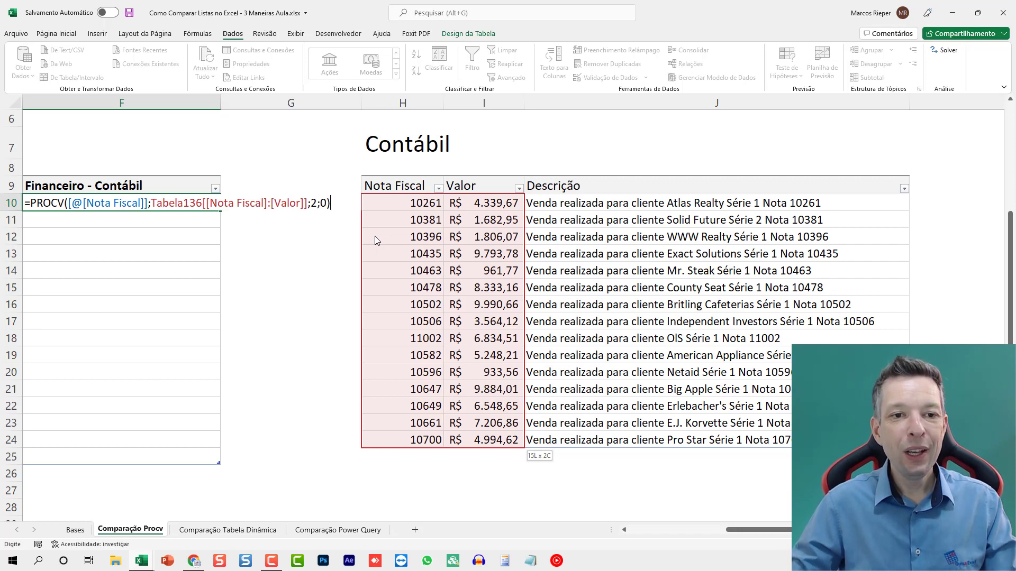
key("Return")
key("ctrl+Left")
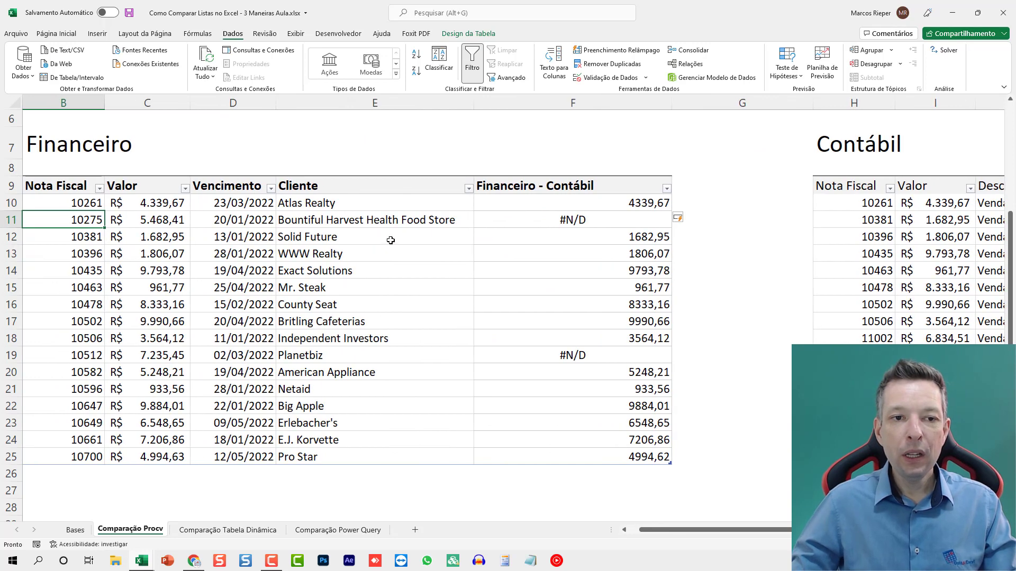
Step: Apply the R$ accounting number format to the Financeiro - Contábil results in F10:F25
left_click(661, 205)
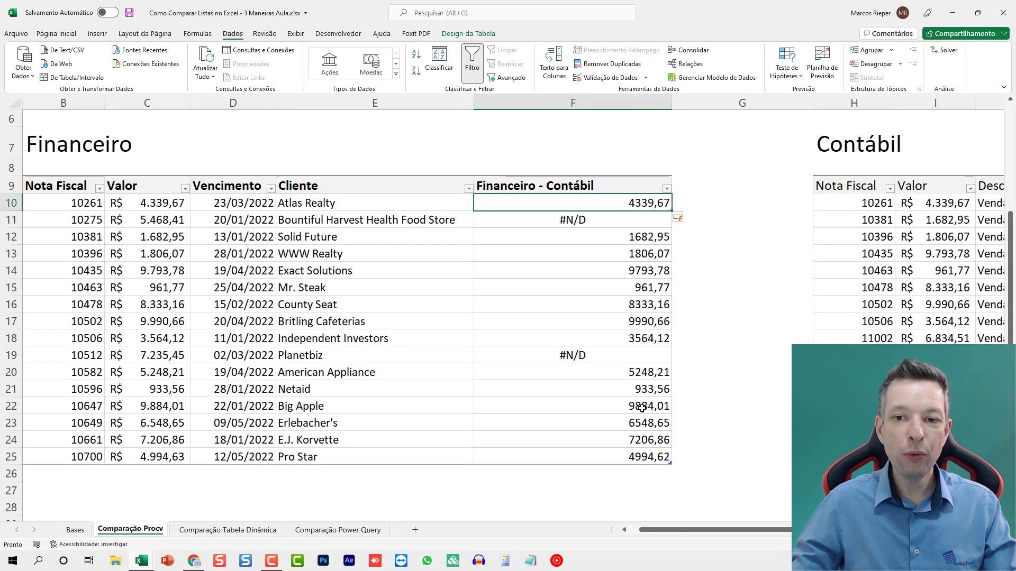
left_click(582, 356)
left_click_drag(608, 201, 602, 457)
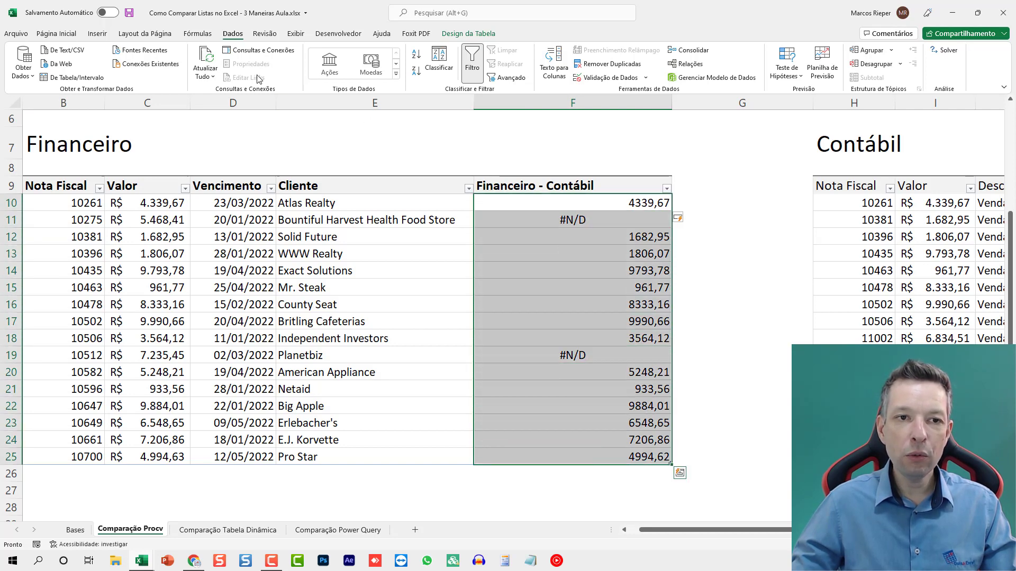
left_click(56, 33)
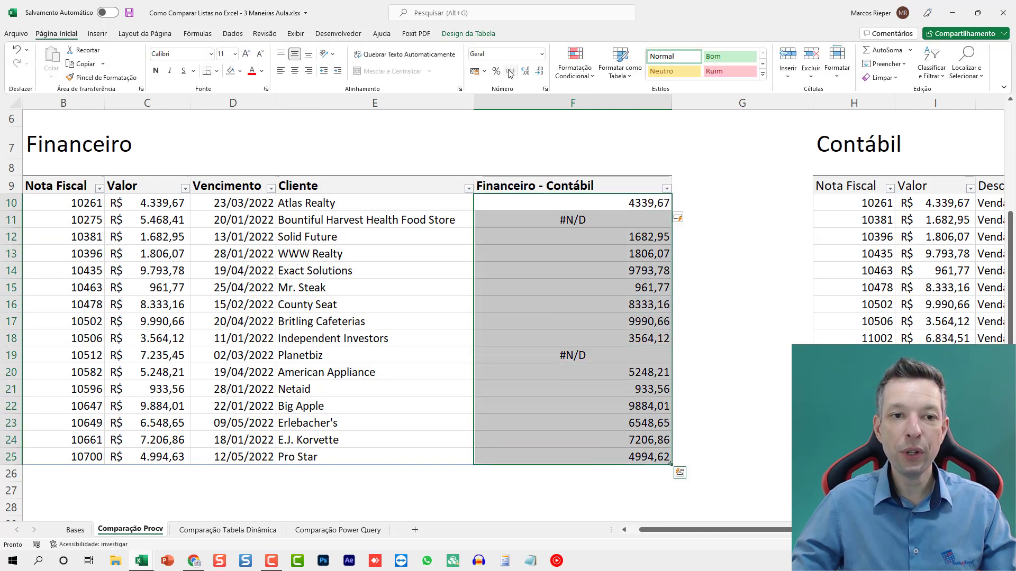
left_click(474, 71)
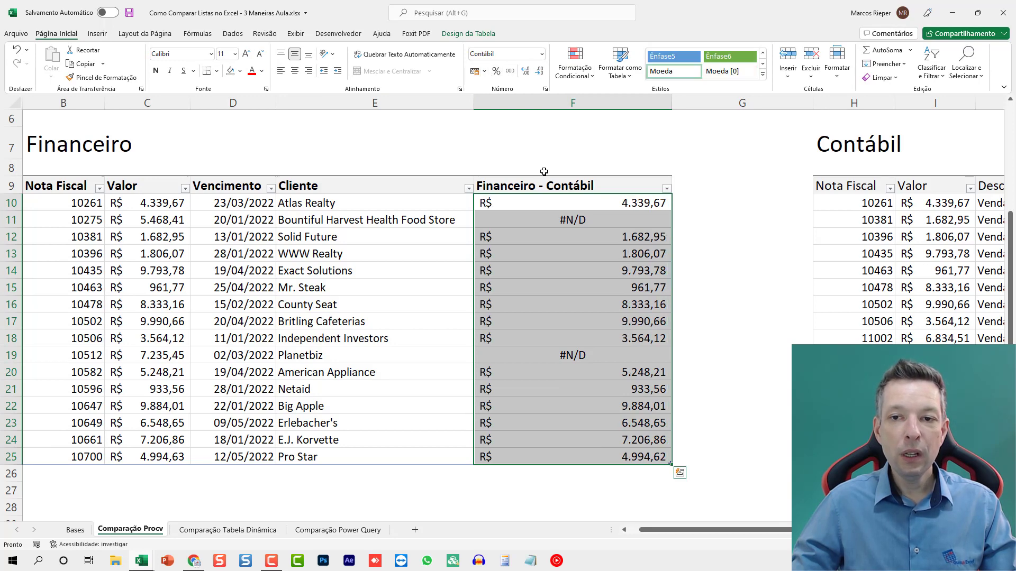
Step: Wrap the PROCV in F10 in SE(ÉNÚM(...)) as the logical test, copying the formula for reuse
left_click(546, 204)
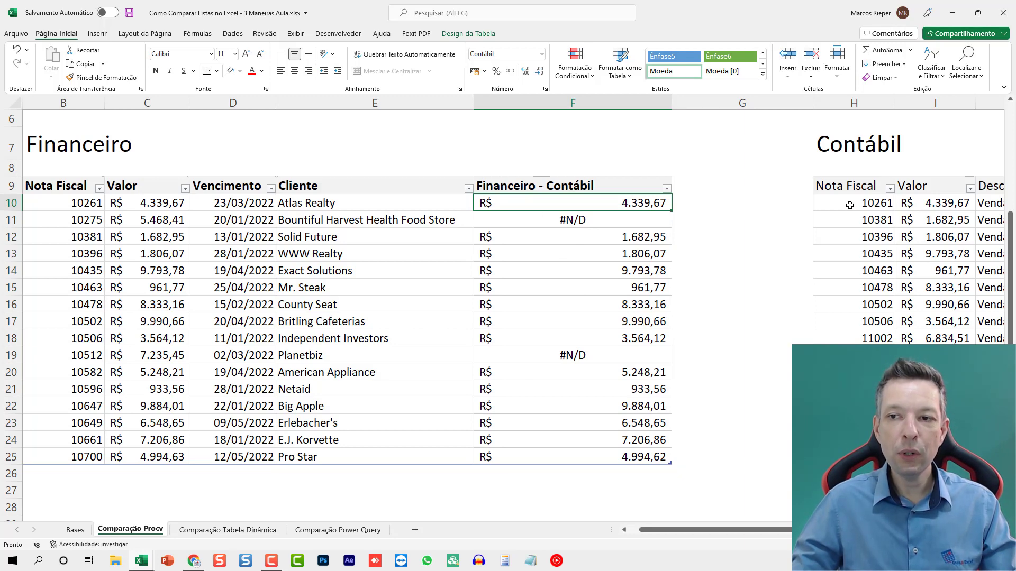
double_click(531, 209)
left_click(482, 203)
type("SE")
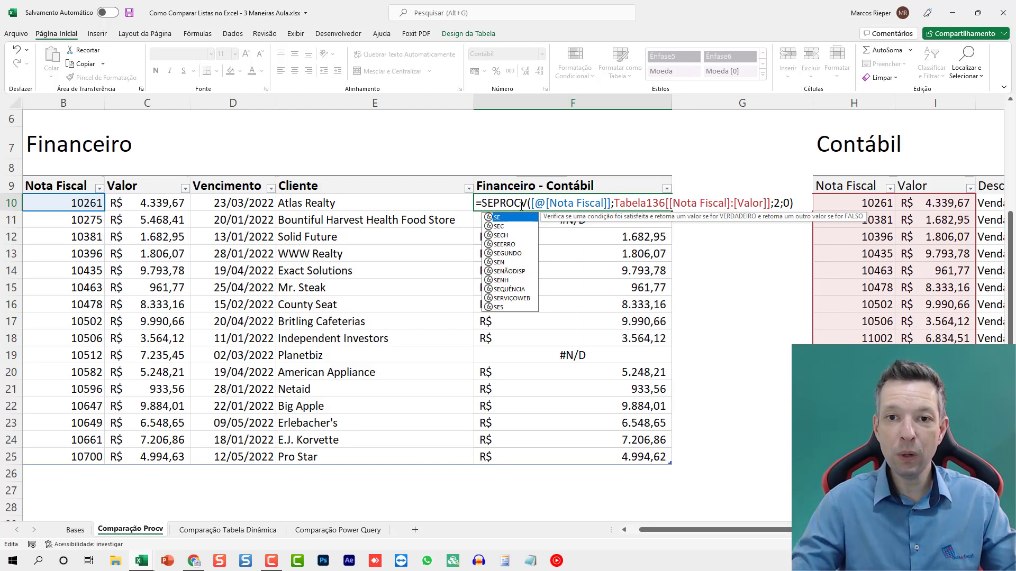
type("(ÉNÚ")
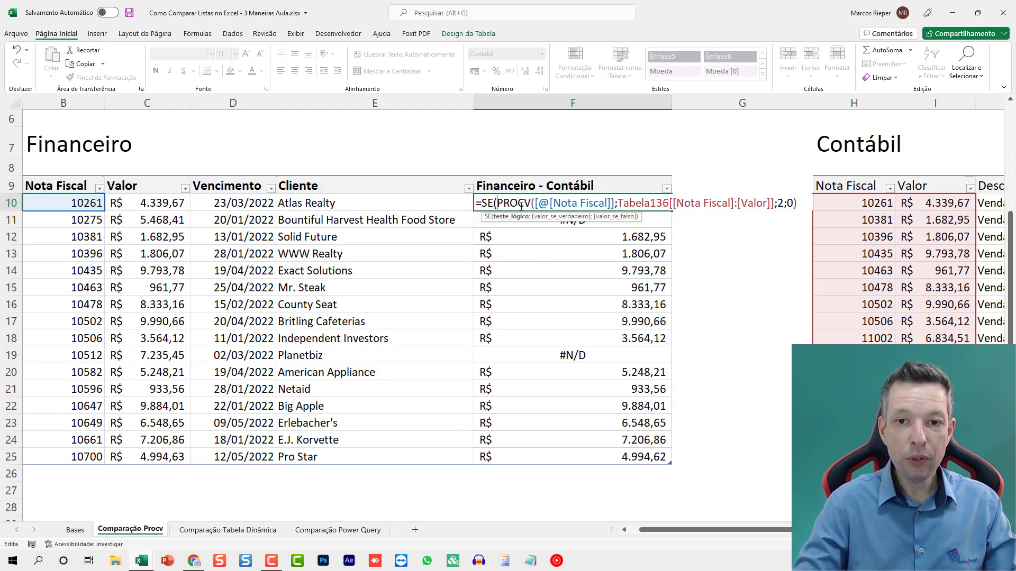
type("M")
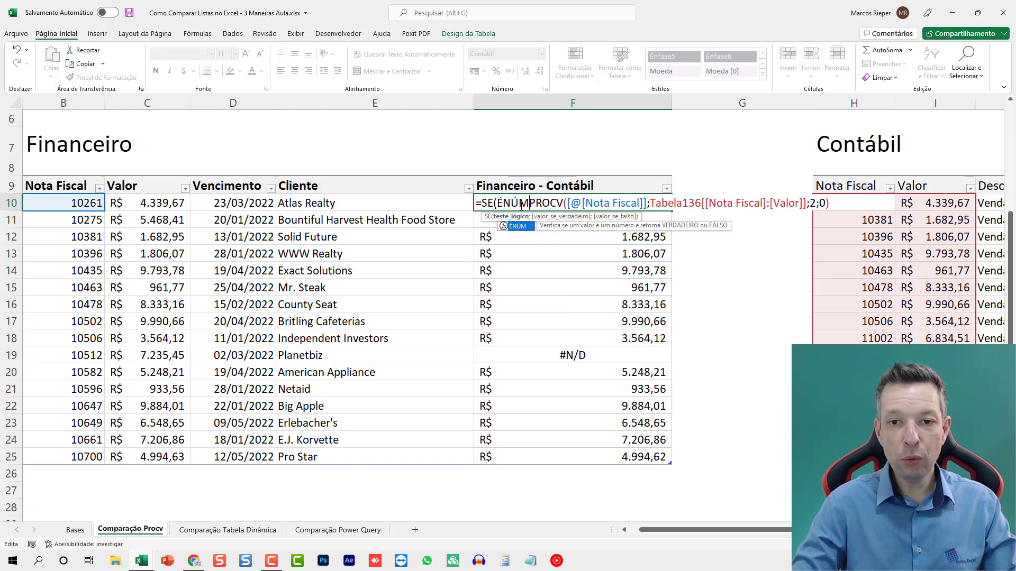
type("(")
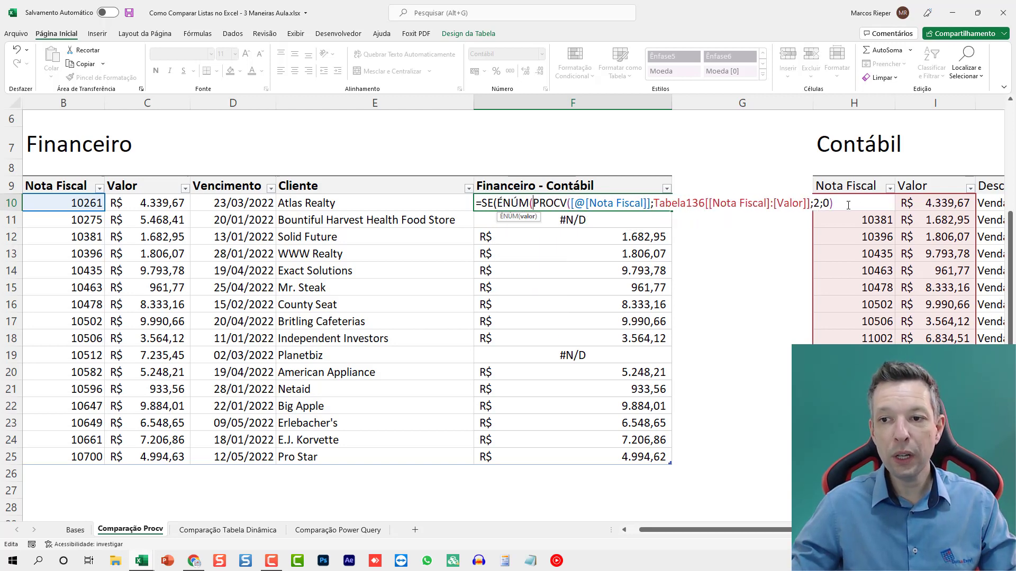
left_click(849, 205)
key("ctrl+c")
key("End")
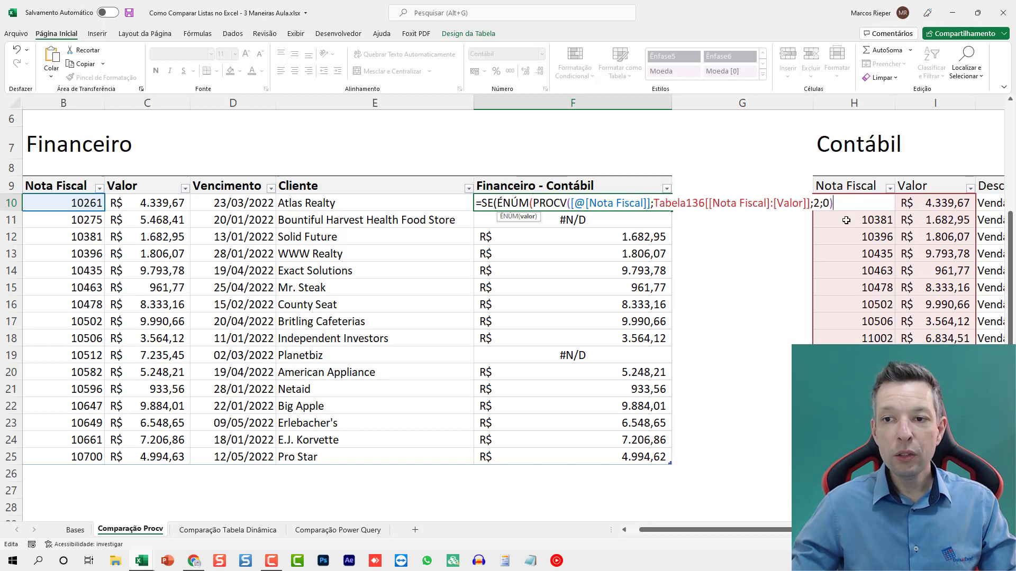
type(")")
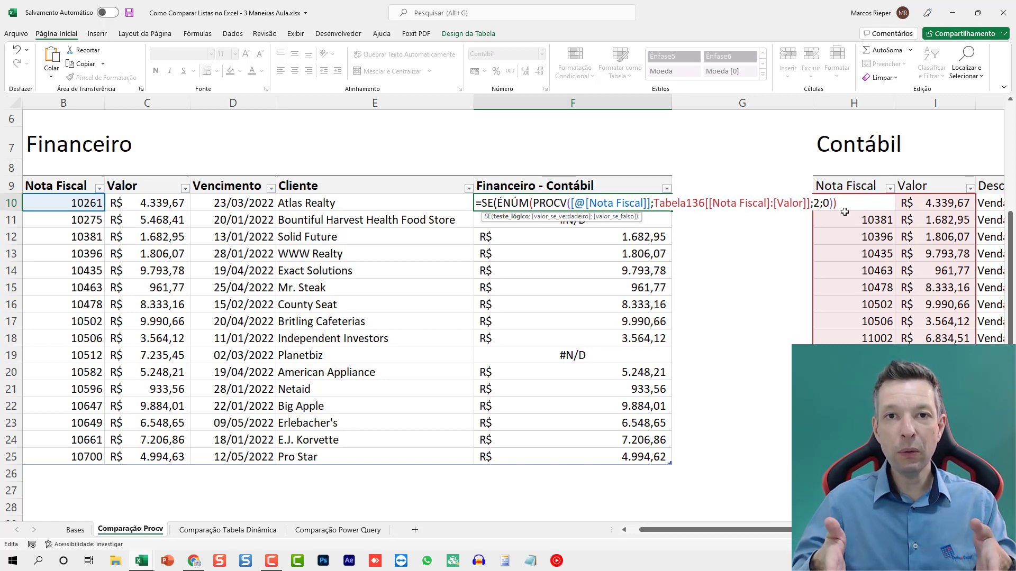
type(";")
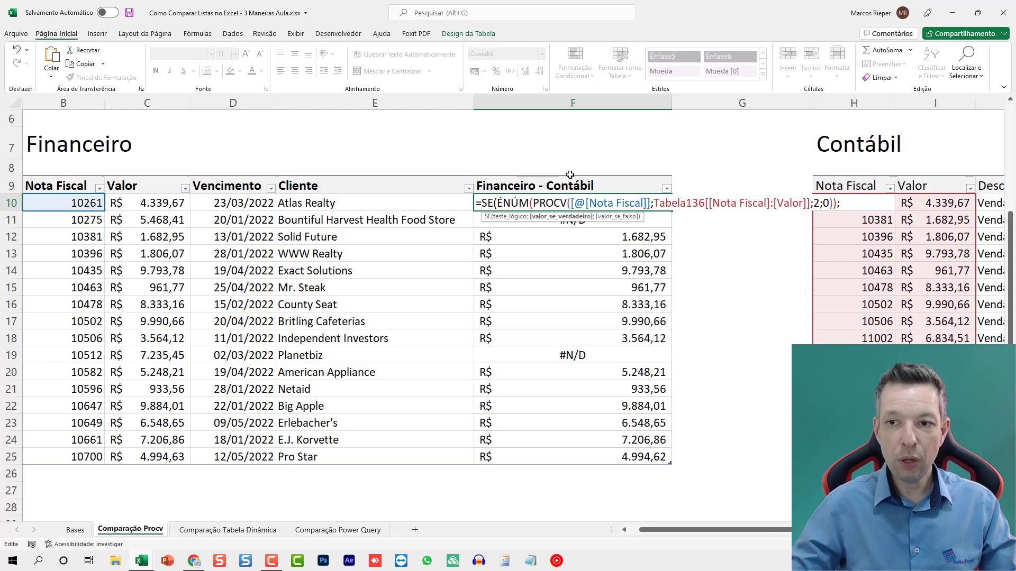
Step: On a new formula line, set the value if true to the row's Valor minus the same PROCV lookup
key("alt+Return")
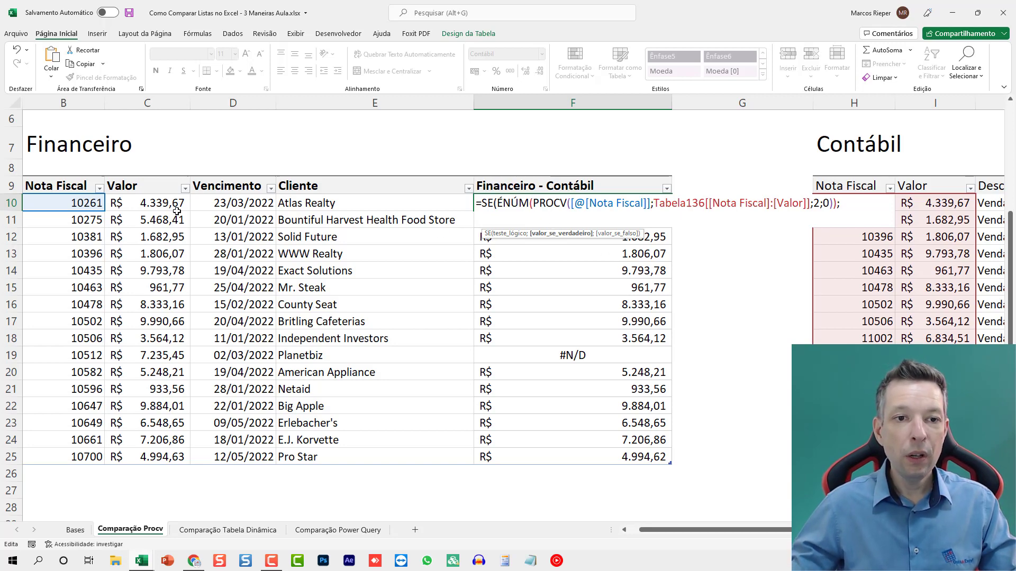
left_click(160, 205)
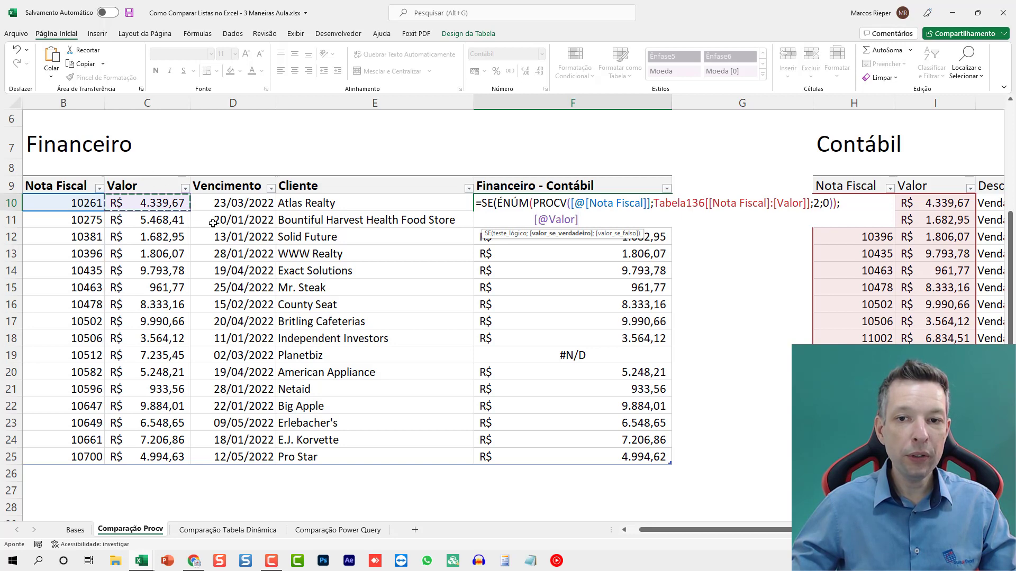
type("-")
key("ctrl+v")
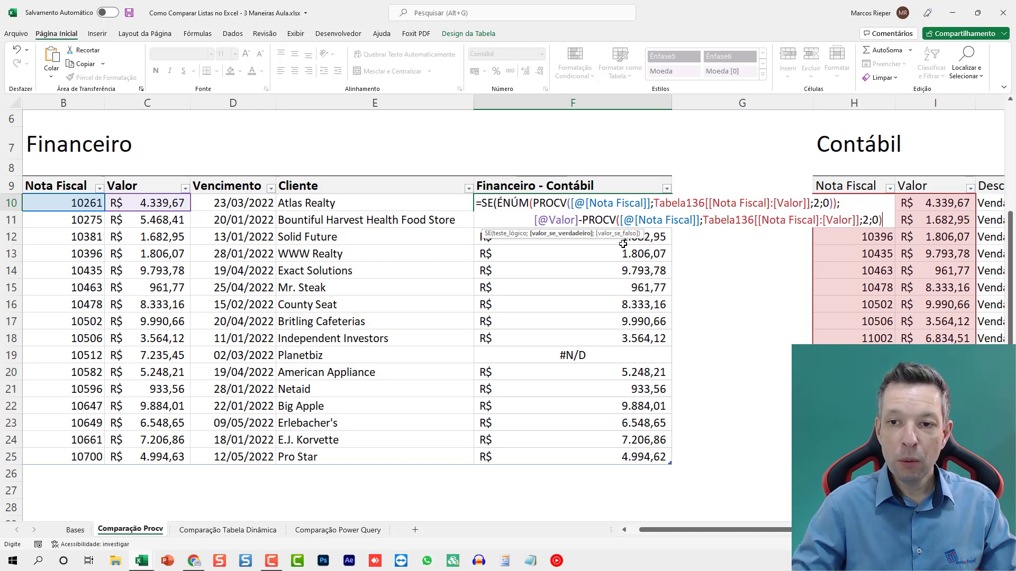
type(";")
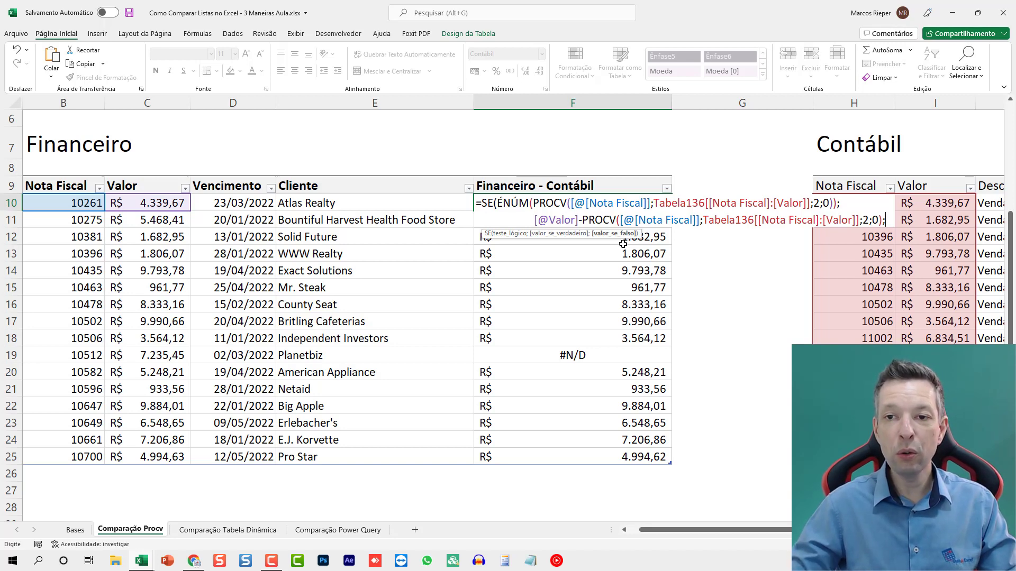
Step: Set the value if false to "Sem Contábil" on its own line and enter the SE formula in F10
type("\"")
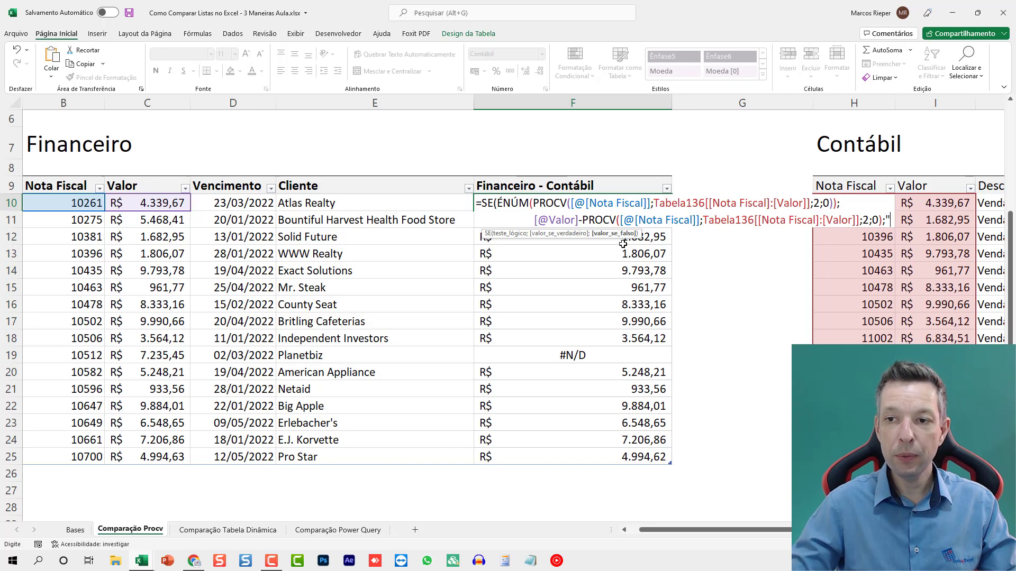
key("BackSpace")
key("alt")
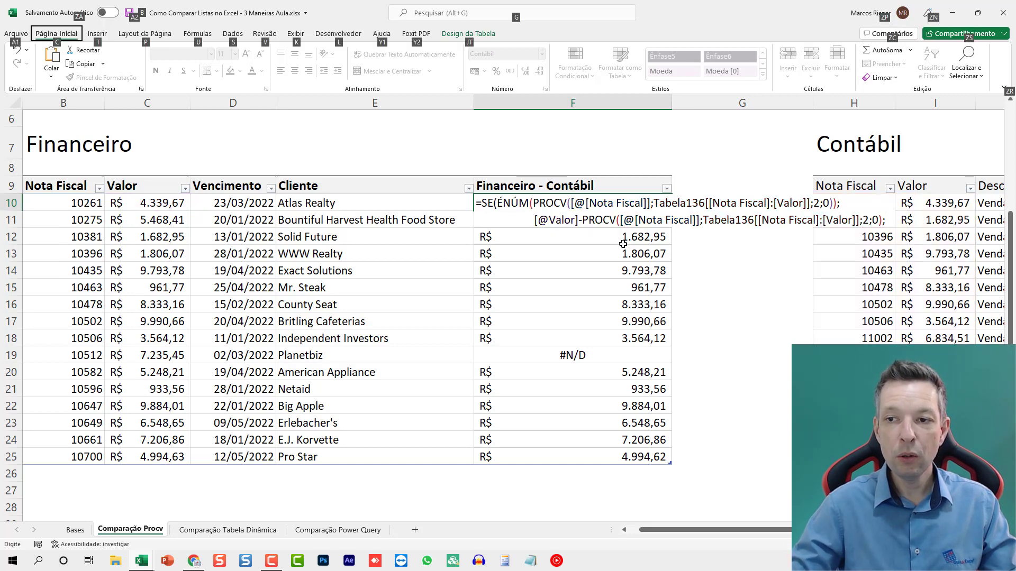
key("alt")
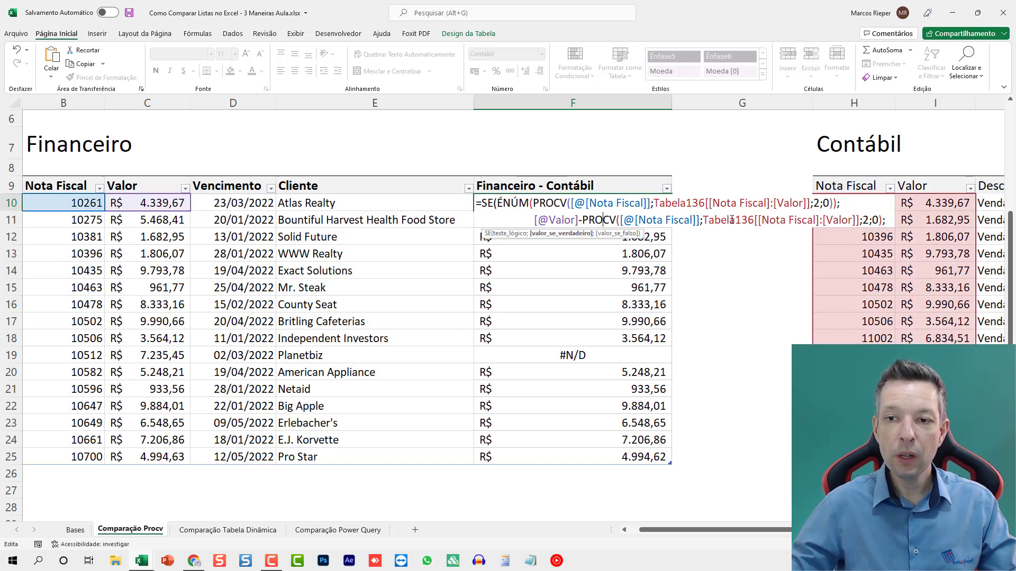
key("alt+Return")
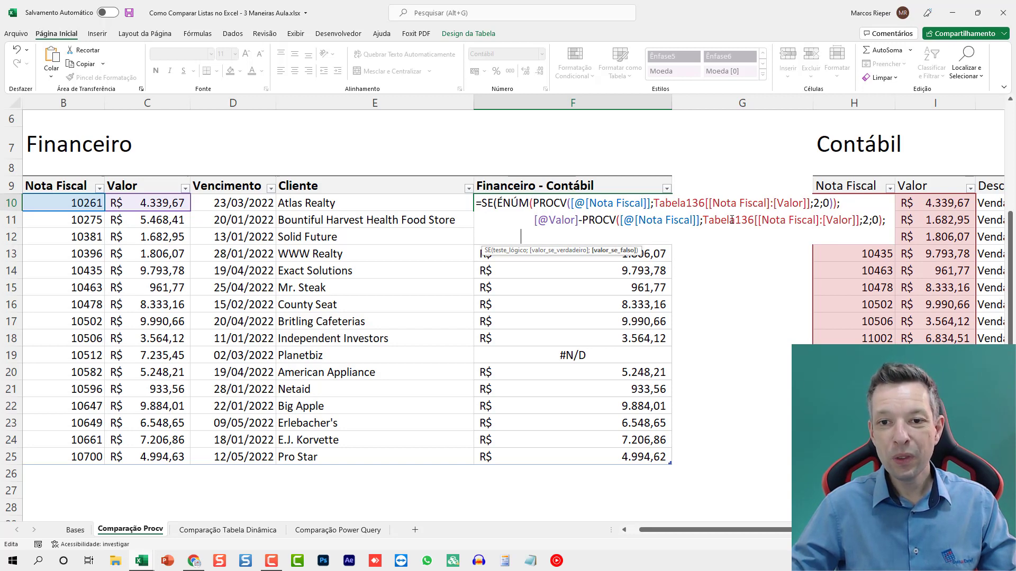
type("\"Sem Contábil\"")
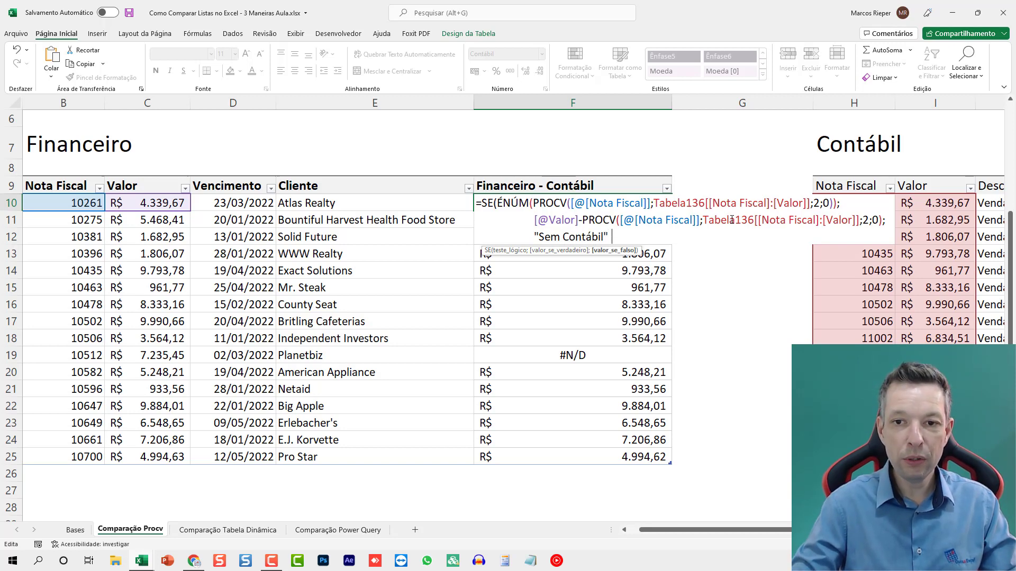
key("BackSpace")
type(")")
key("ctrl+Return")
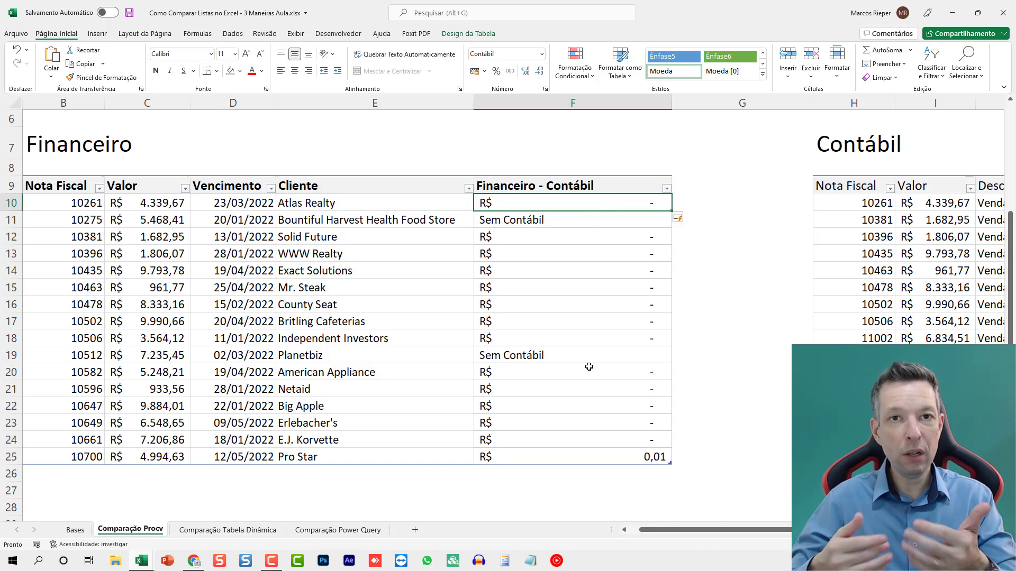
Step: Examine the Financeiro - Contábil results for missing invoices and value differences, and check them against the Contábil table
left_click(514, 221)
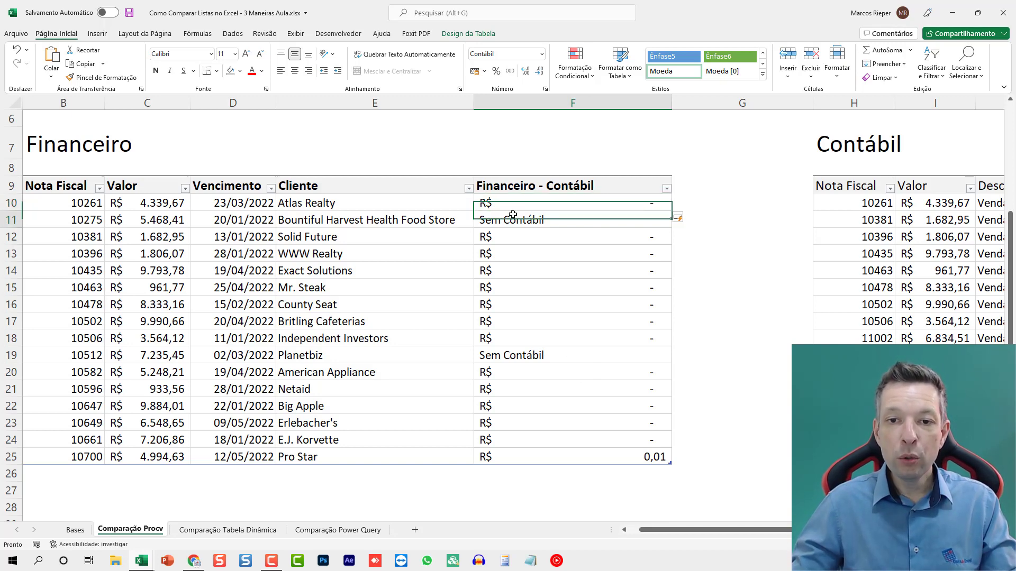
key("Down")
key("Down")
left_click(546, 458)
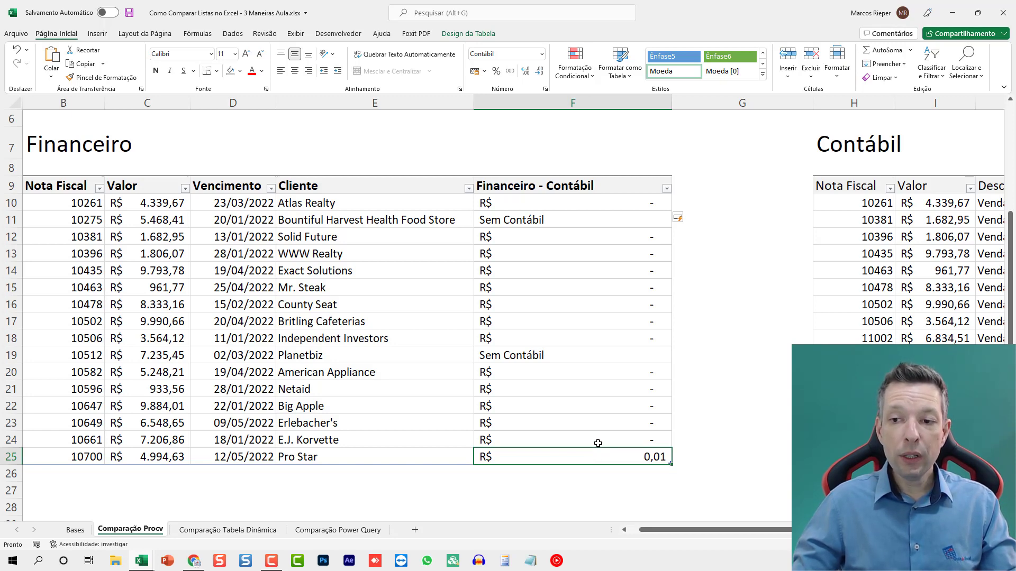
left_click(199, 256)
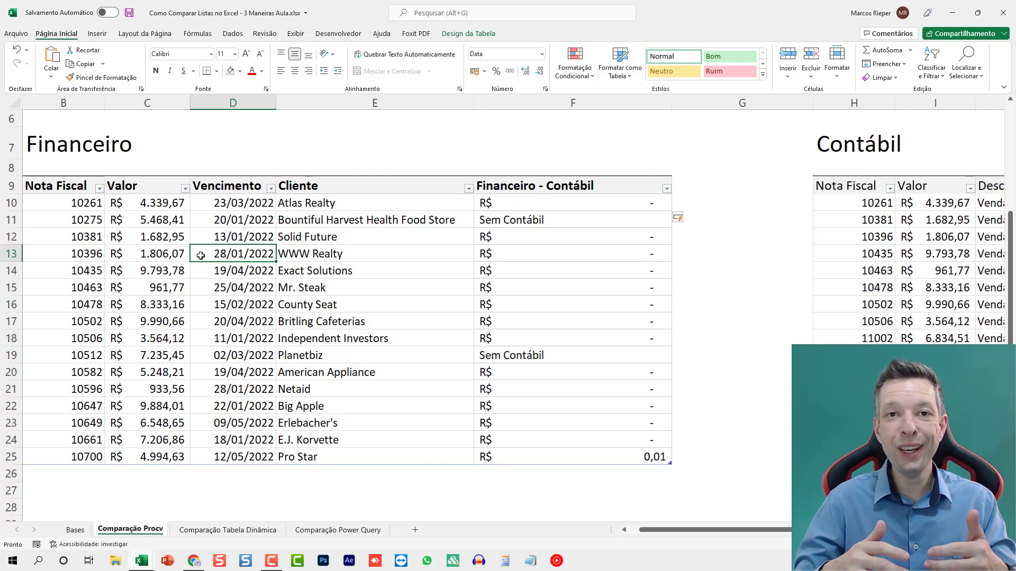
left_click_drag(812, 220, 825, 389)
left_click_drag(258, 209, 253, 440)
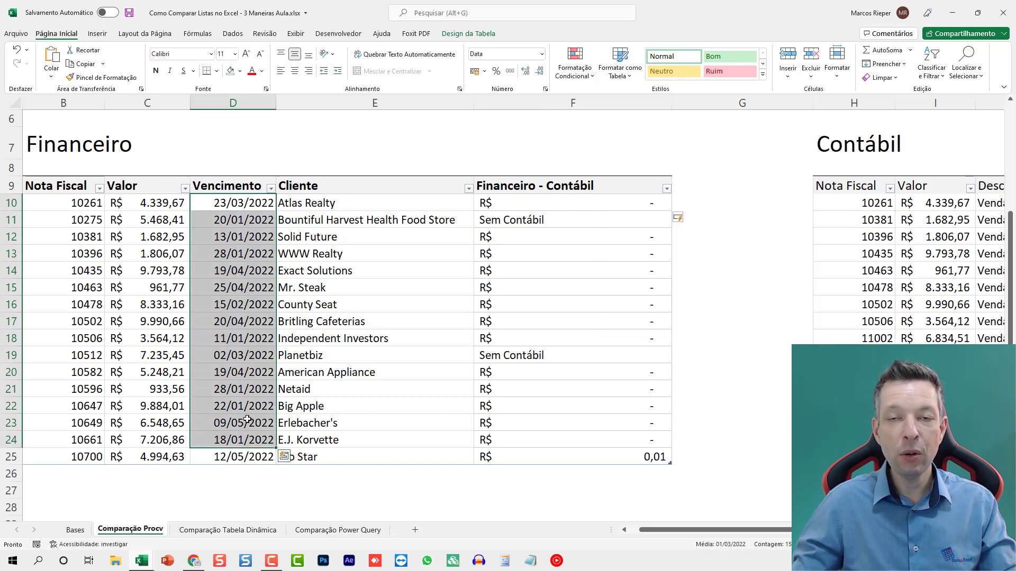
left_click(854, 338)
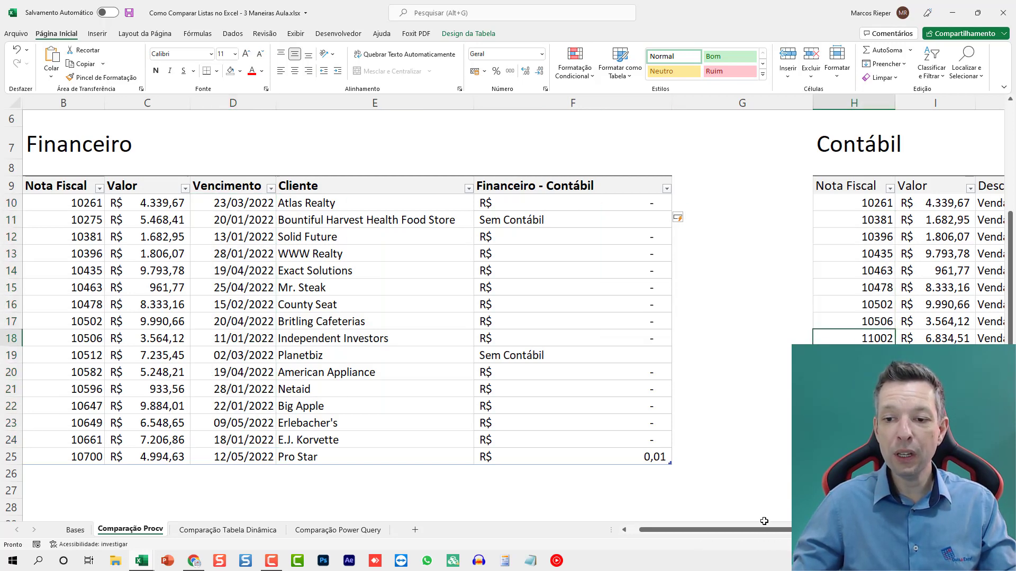
left_click_drag(754, 535, 849, 535)
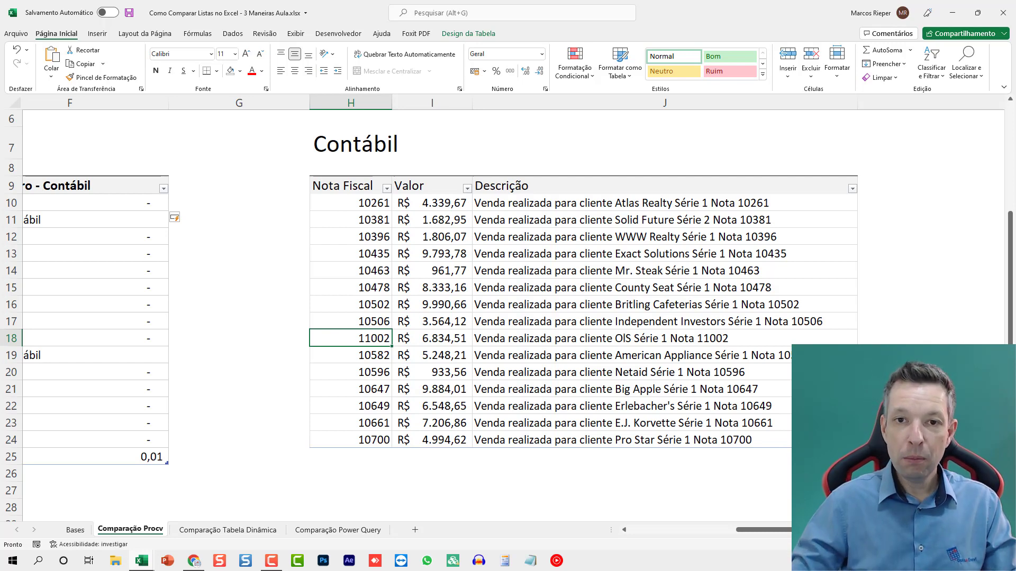
key("Home")
left_click_drag(477, 242, 479, 338)
left_click_drag(929, 226, 930, 288)
left_click_drag(149, 219, 148, 254)
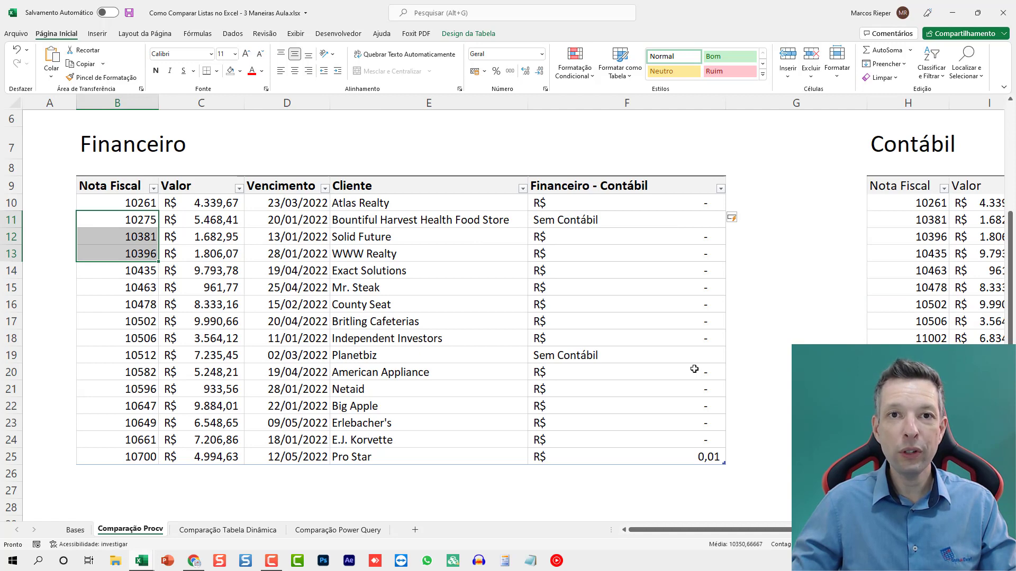
Step: Switch to the Comparação Tabela Dinâmica sheet with its own Financeiro and Contábil tables
left_click(201, 531)
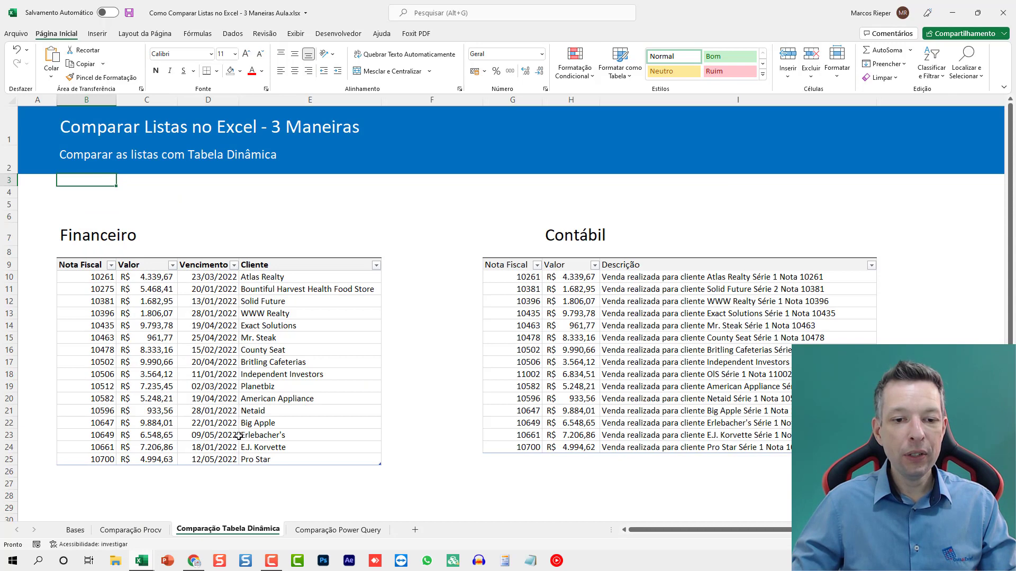
left_click(156, 304)
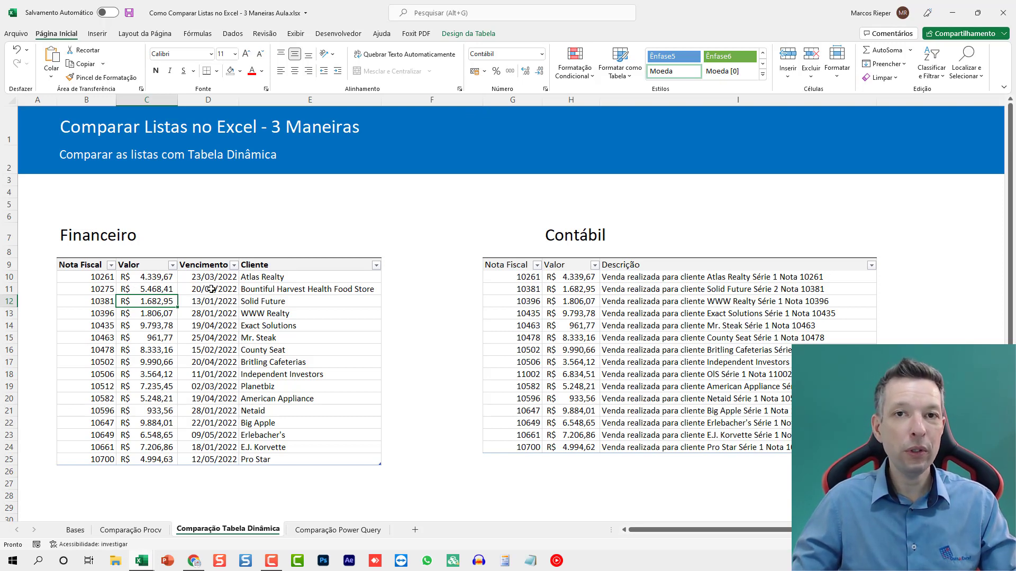
left_click(357, 493)
key("ctrl+c")
key("Escape")
Step: Try to delete the range D9:E27, covering Vencimento, Cliente and the rows below, with cells shifting left
left_click_drag(209, 265, 323, 485)
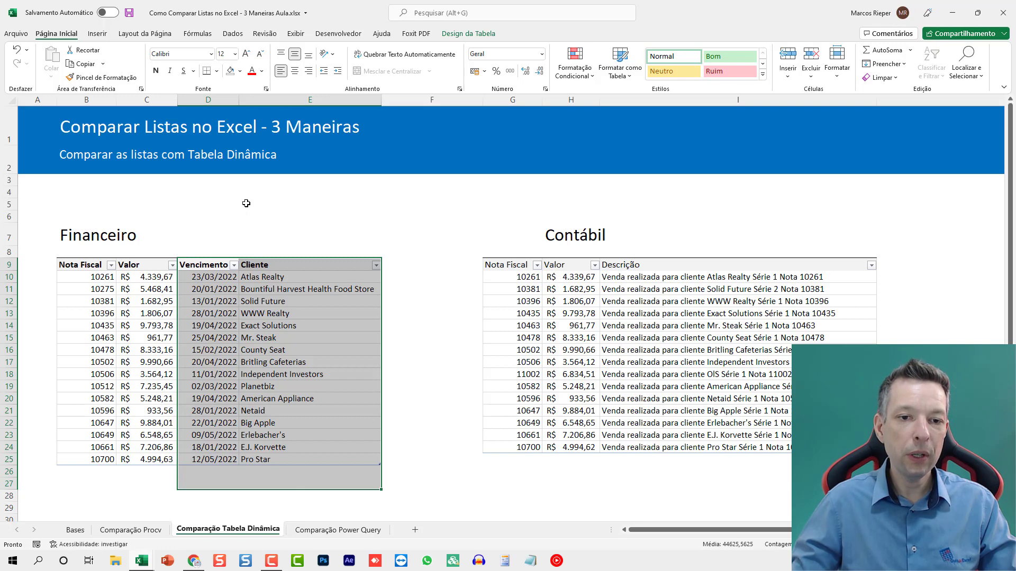
key("ctrl+minus")
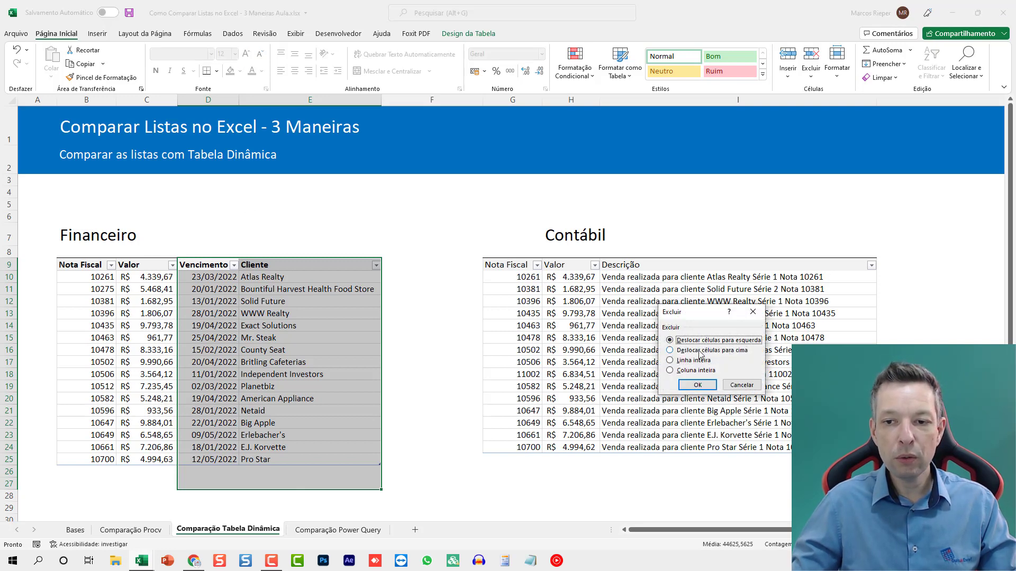
left_click(697, 385)
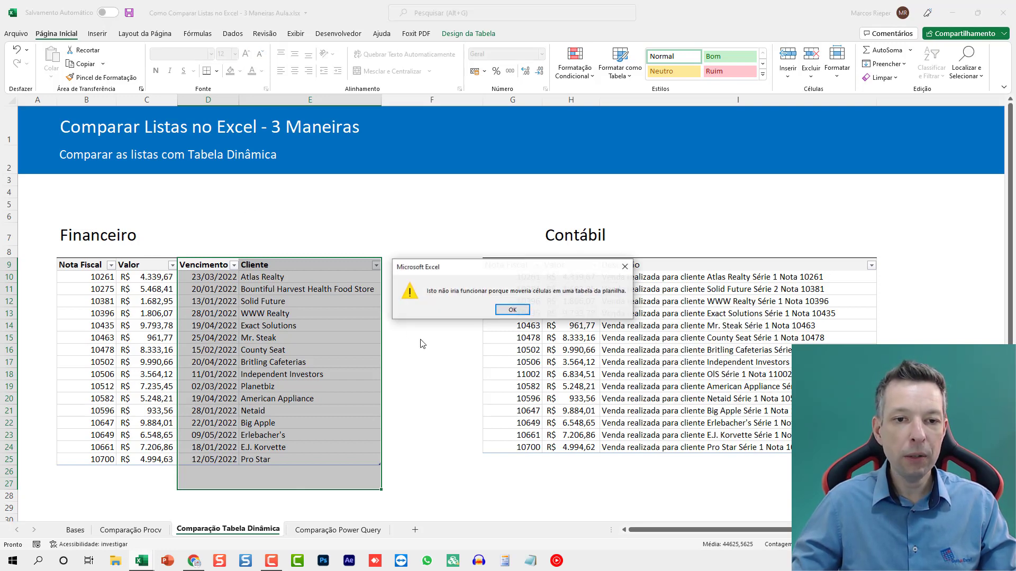
left_click(511, 310)
Step: Delete the Vencimento and Cliente columns from the Financeiro table
left_click_drag(209, 265, 301, 446)
key("ctrl+minus")
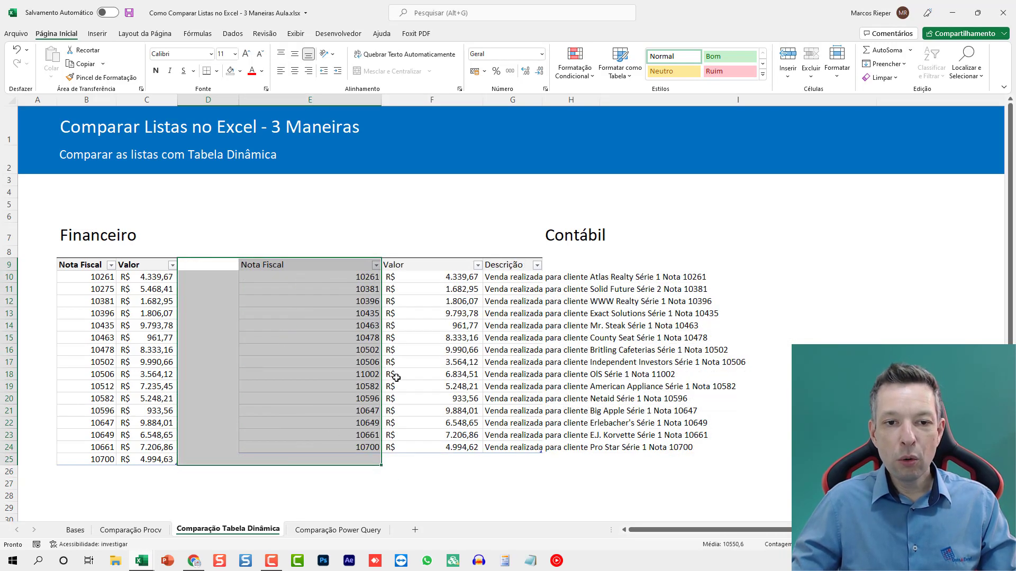
left_click(373, 327)
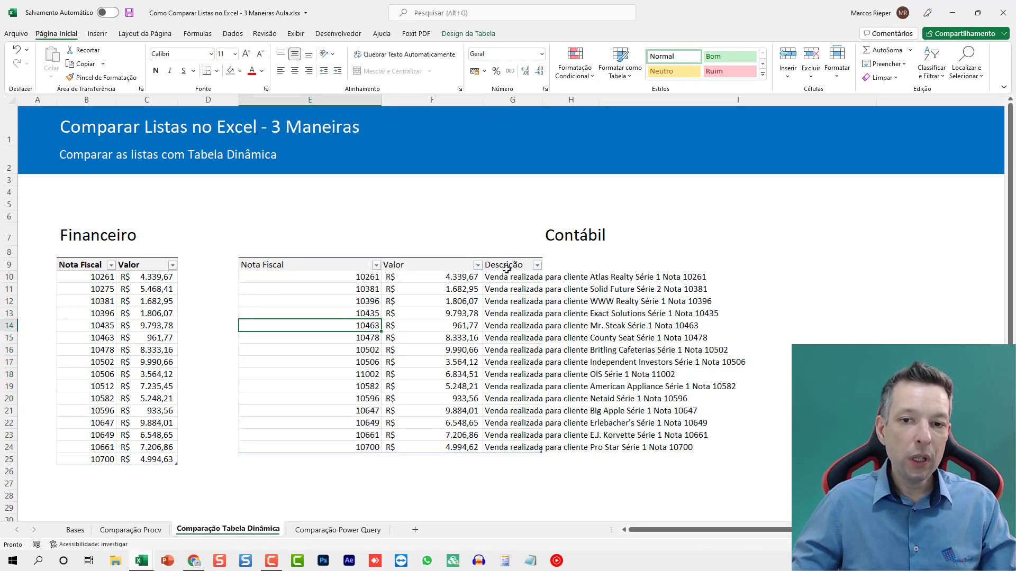
Step: Clear the Descrição column of the Contábil table, including its header
left_click(510, 471)
left_click(504, 269, "shift")
key("ctrl+c")
key("Delete")
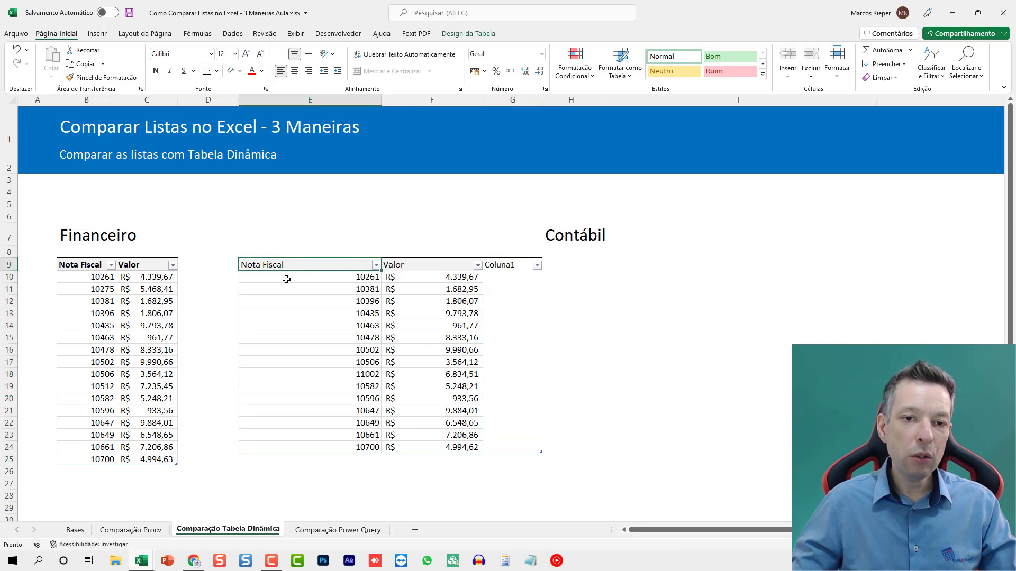
Step: Copy the Contábil invoice and value rows E10:F24 and paste them as values directly below the Financeiro table, starting at B26
left_click_drag(286, 277, 317, 289)
left_click_drag(393, 304, 415, 443)
key("ctrl+c")
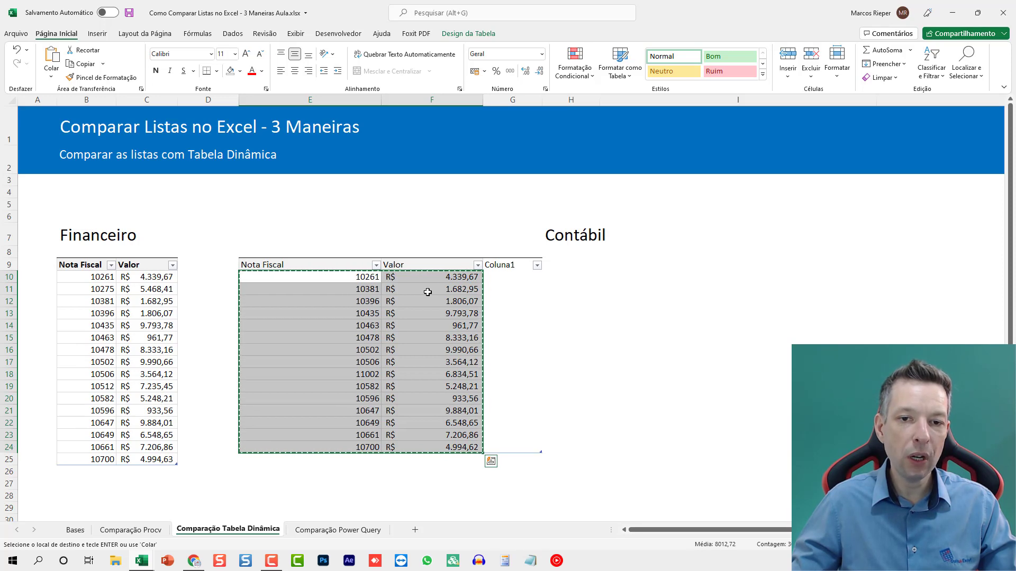
scroll(154, 338, "down", 2)
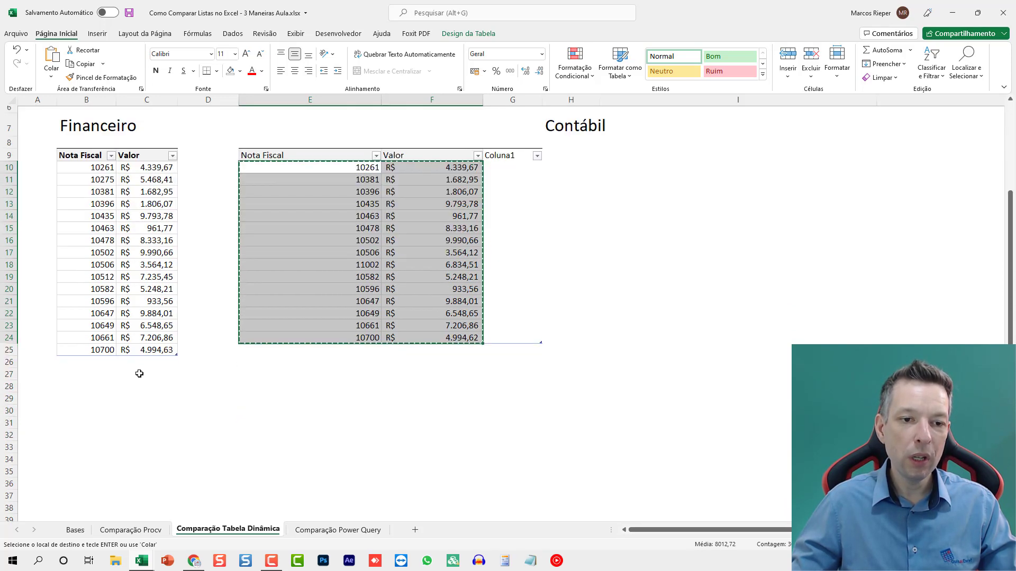
right_click(106, 363)
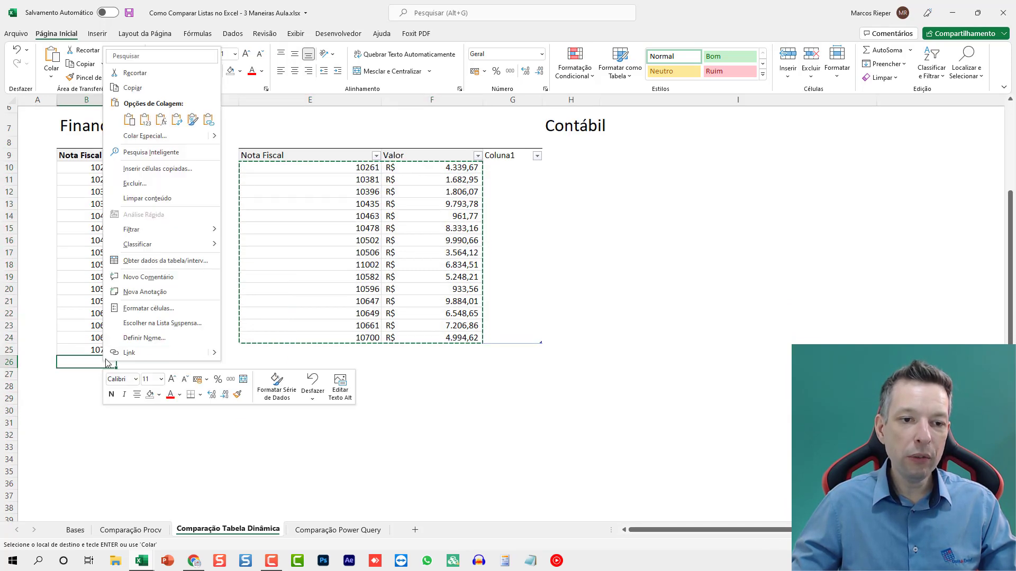
left_click(145, 119)
Step: Mark the first pasted Contábil row with an x in cell A26
left_click(45, 362)
type("x")
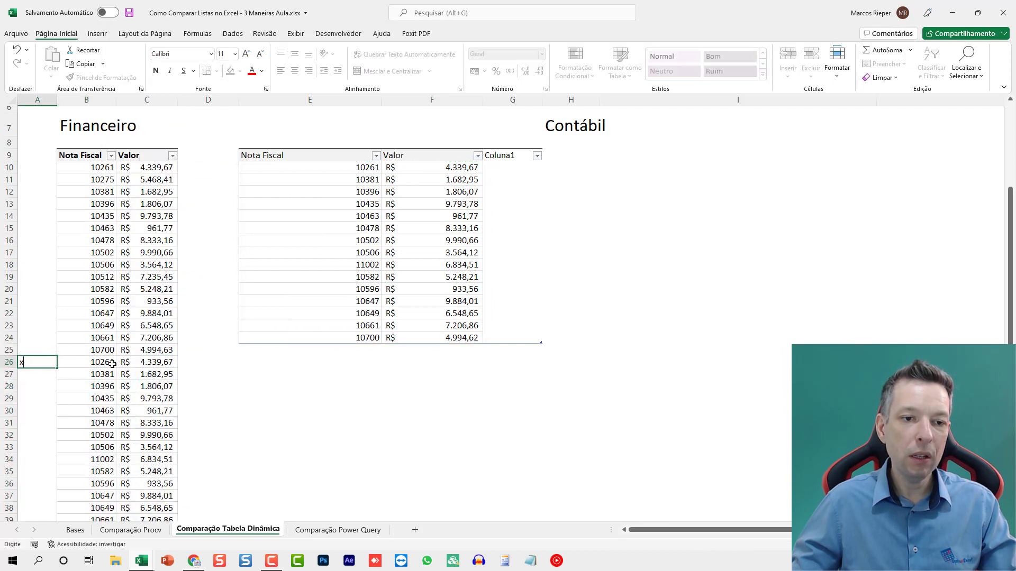
left_click(105, 363)
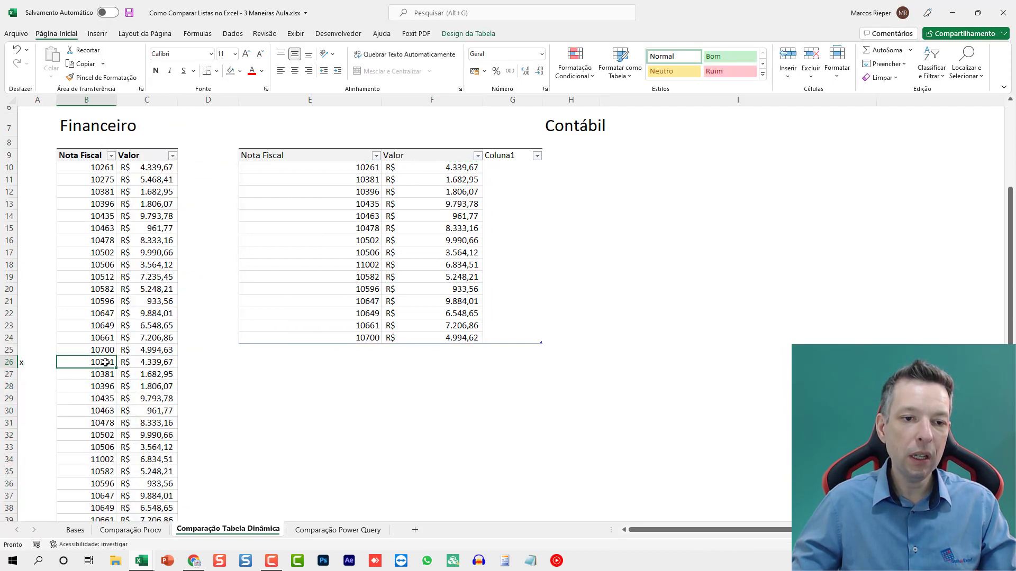
Step: Remove the original Contábil table by pasting a copied blank cell over the range E8:H29
left_click(296, 374)
left_click(547, 402)
key("ctrl+c")
left_click(242, 144, "shift")
key("ctrl+v")
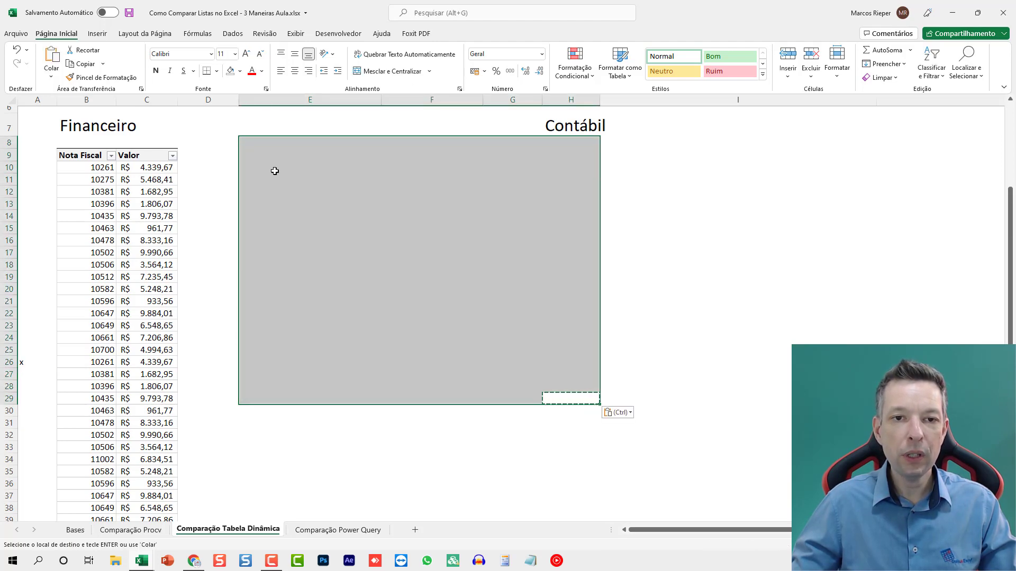
left_click(280, 170)
key("Escape")
scroll(259, 251, "up", 1)
scroll(258, 251, "up", 1)
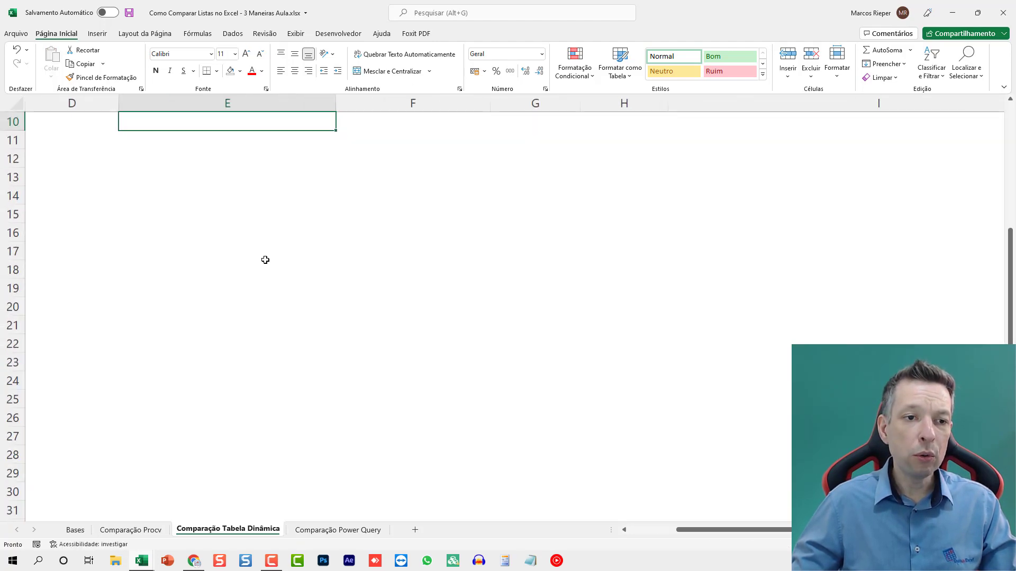
Step: Add a column headed Origem to the combined table in cell D9
key("ctrl+Home")
scroll(265, 258, "down", 2)
scroll(239, 299, "down", 4)
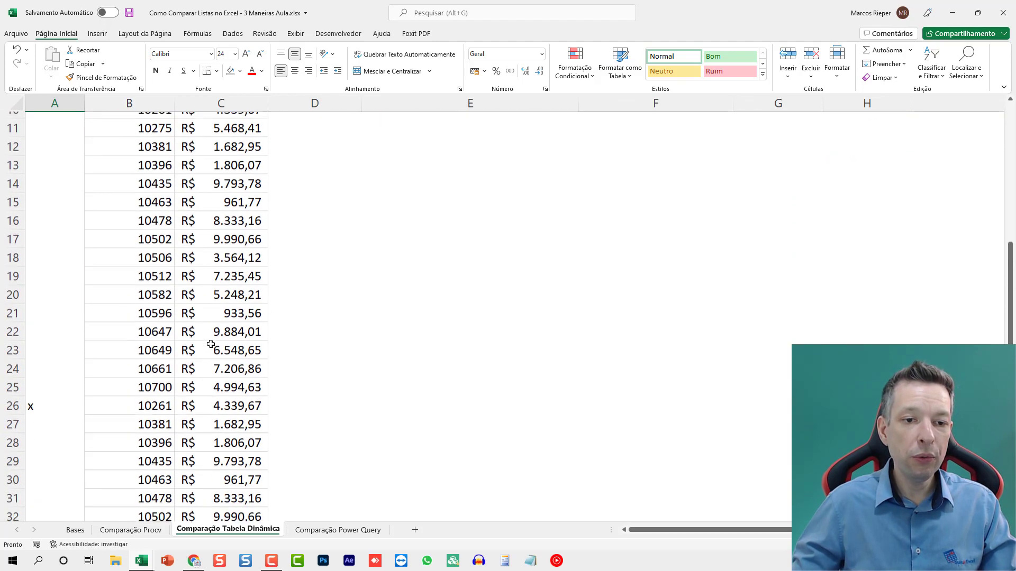
scroll(125, 365, "up", 4)
left_click(295, 238)
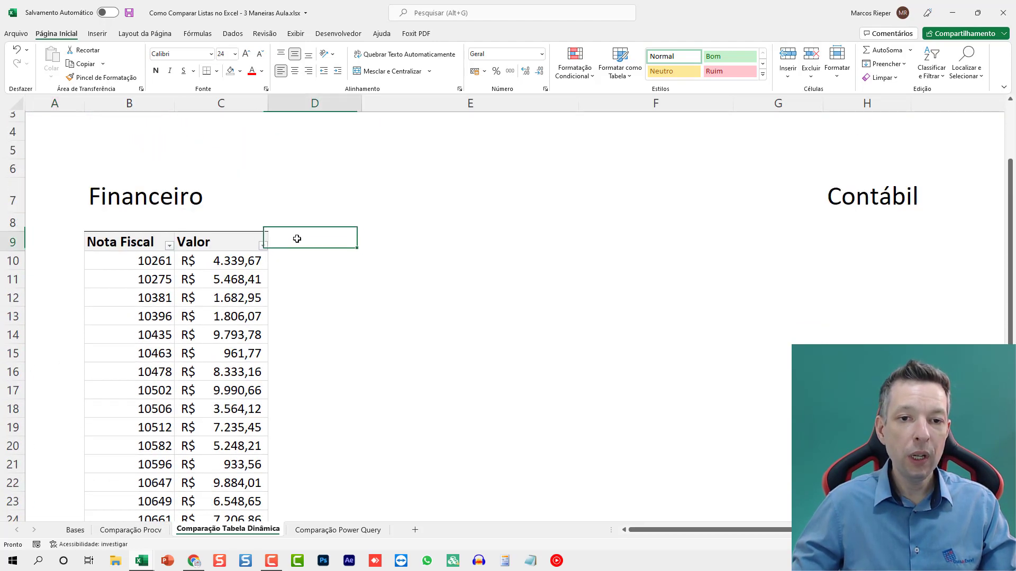
type("Origem")
key("Return")
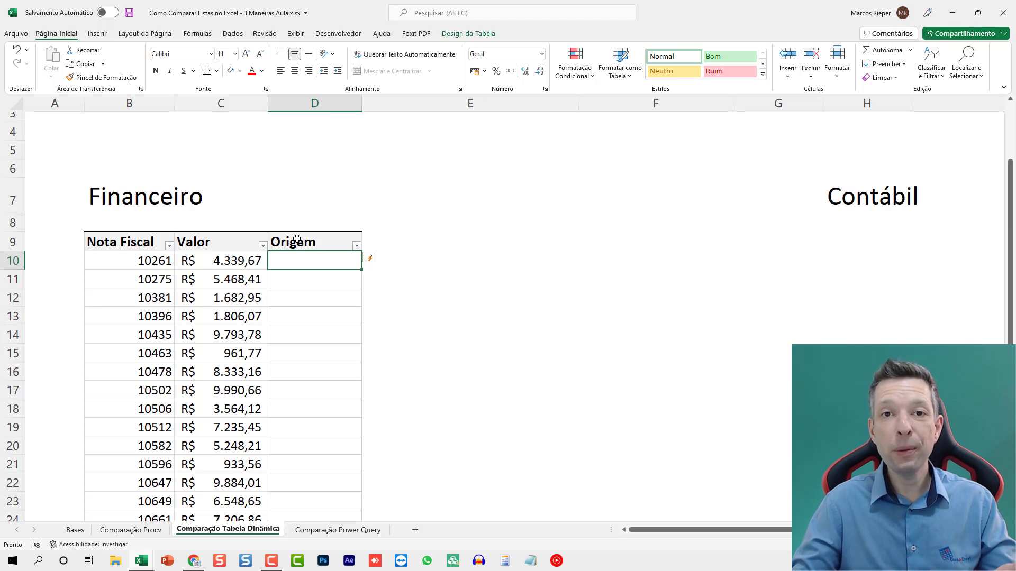
Step: Fill the Origem column with Financeiro for the original Financeiro rows, D10 through D25
type("Financeiro")
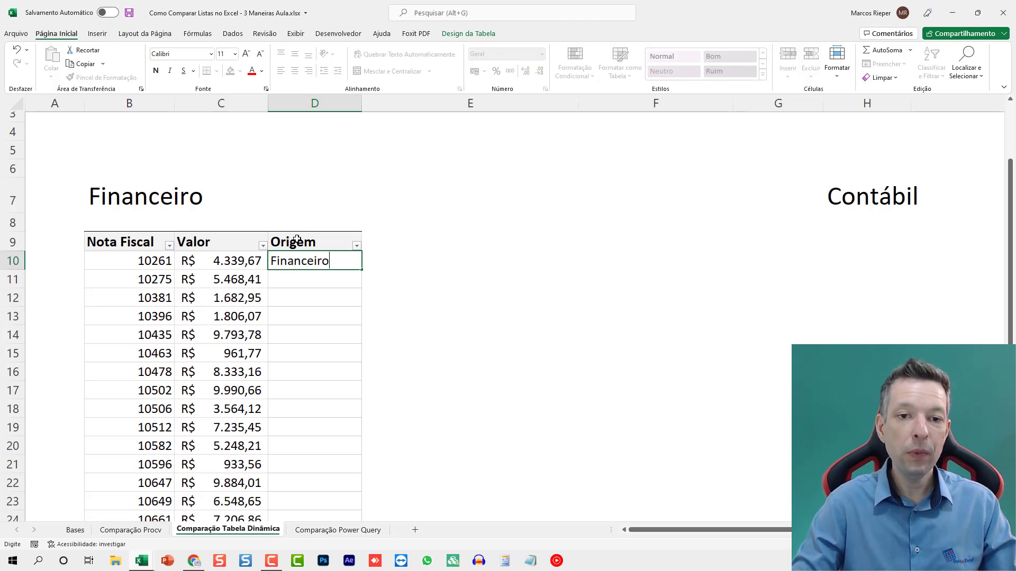
key("Return")
key("Up")
key("ctrl+c")
scroll(313, 329, "down", 5)
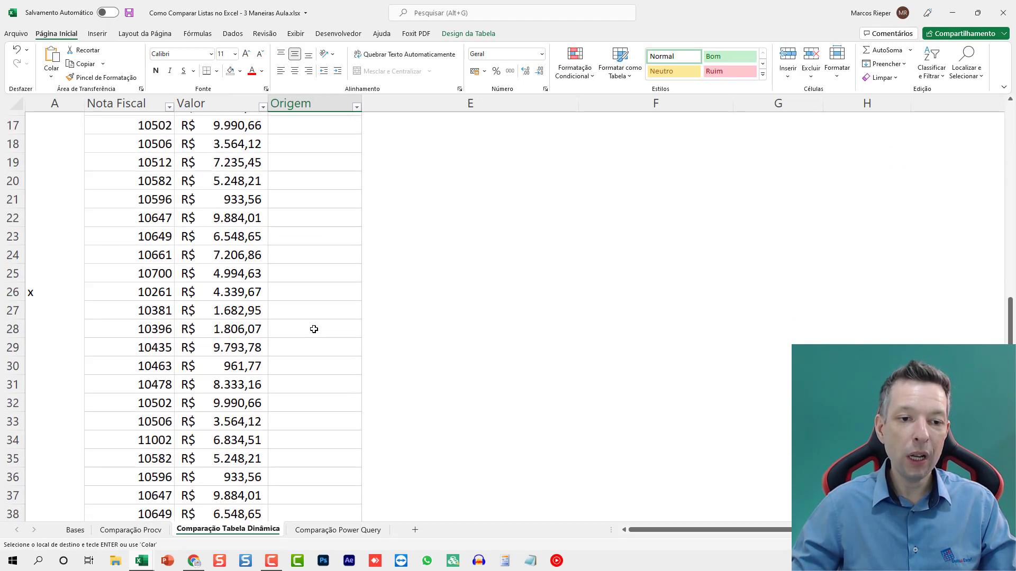
left_click(292, 266, "shift")
key("ctrl+v")
scroll(292, 266, "up", 5)
scroll(297, 268, "down", 2)
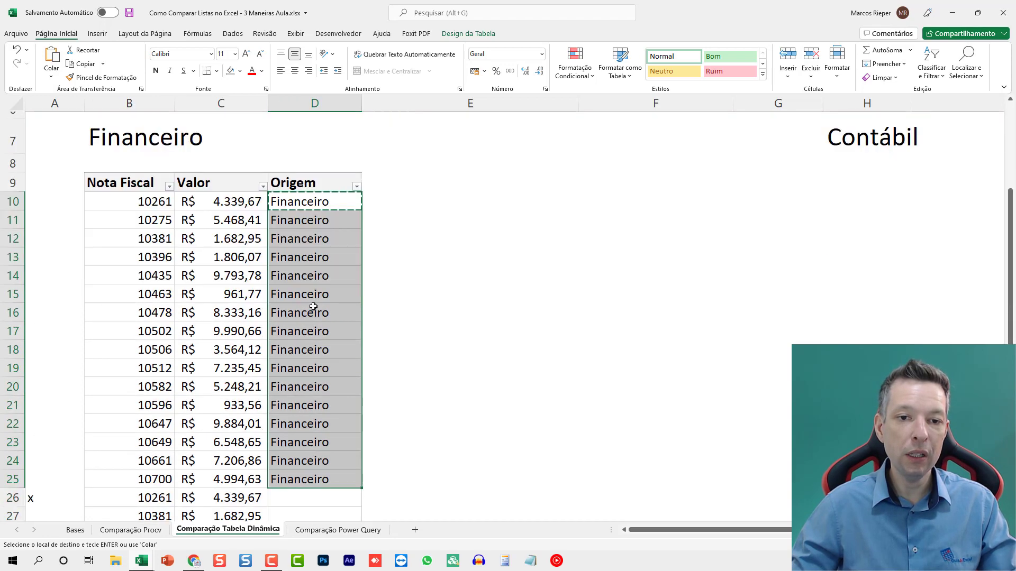
key("Escape")
Step: Fill the Origem column with Contábil for the pasted rows from D26 down to the table's end
left_click(308, 443)
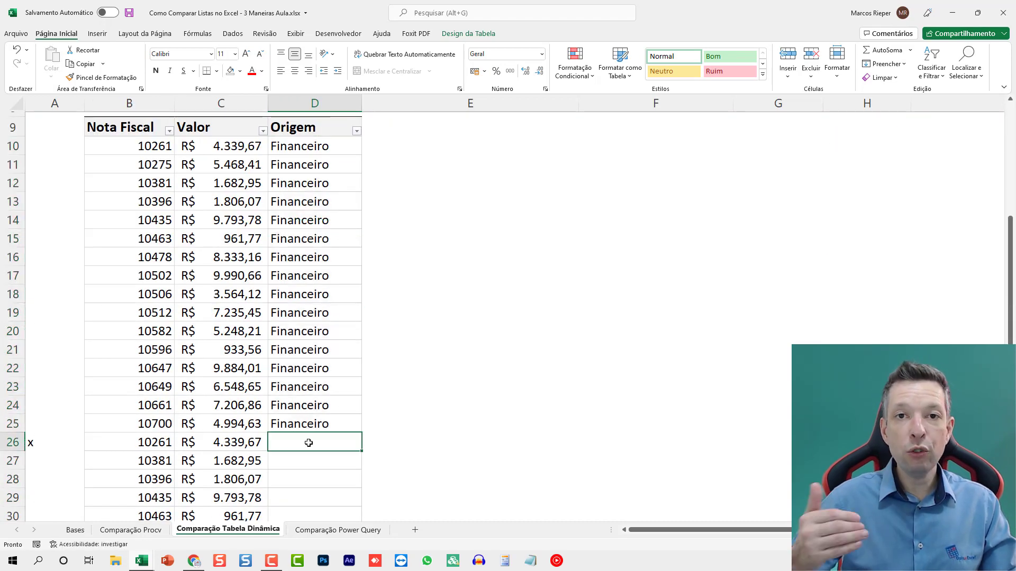
type("Con")
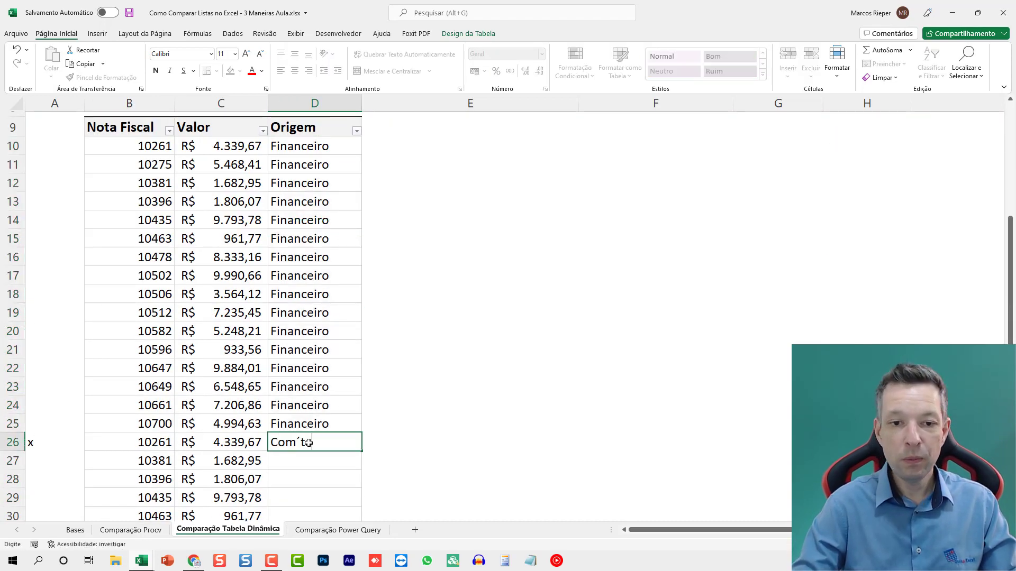
type("tábil")
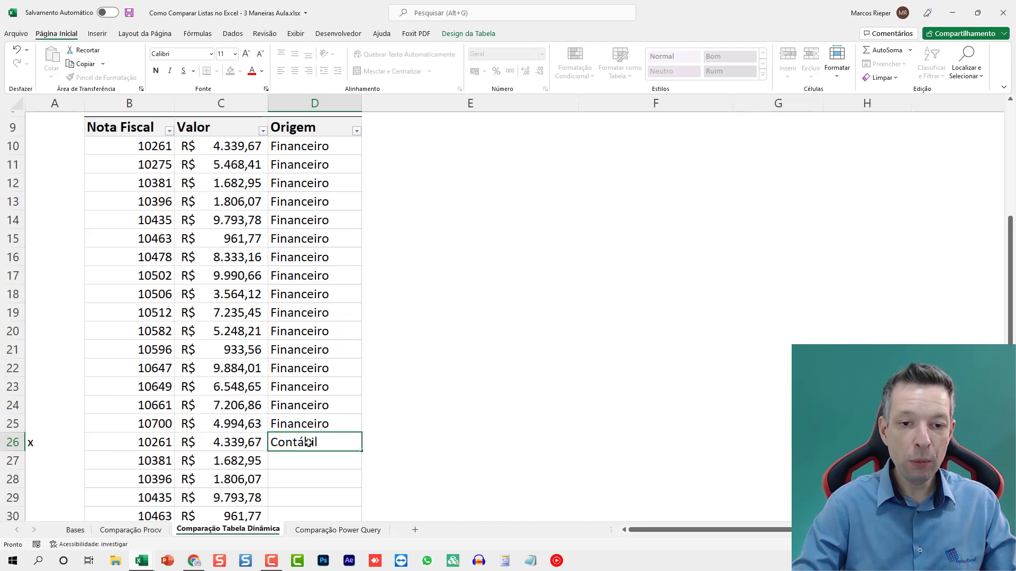
key("Return")
key("Up")
key("ctrl+c")
key("ctrl+shift+Down")
key("ctrl+v")
key("Escape")
Step: Examine the combined list, checking the Origem labels and where the Contábil rows begin at the marked row
left_click(304, 418)
scroll(353, 398, "up", 5)
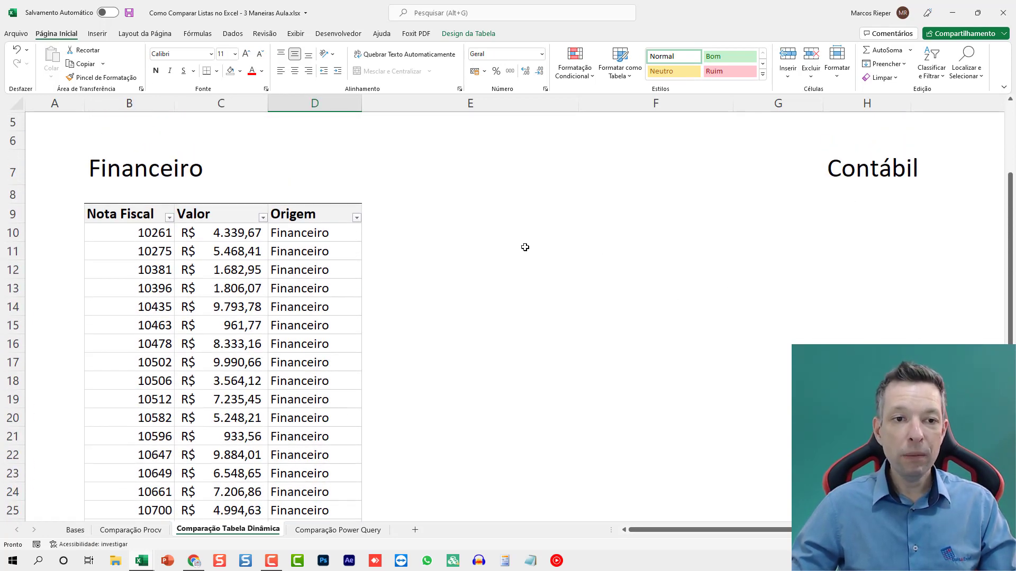
scroll(455, 238, "down", 4)
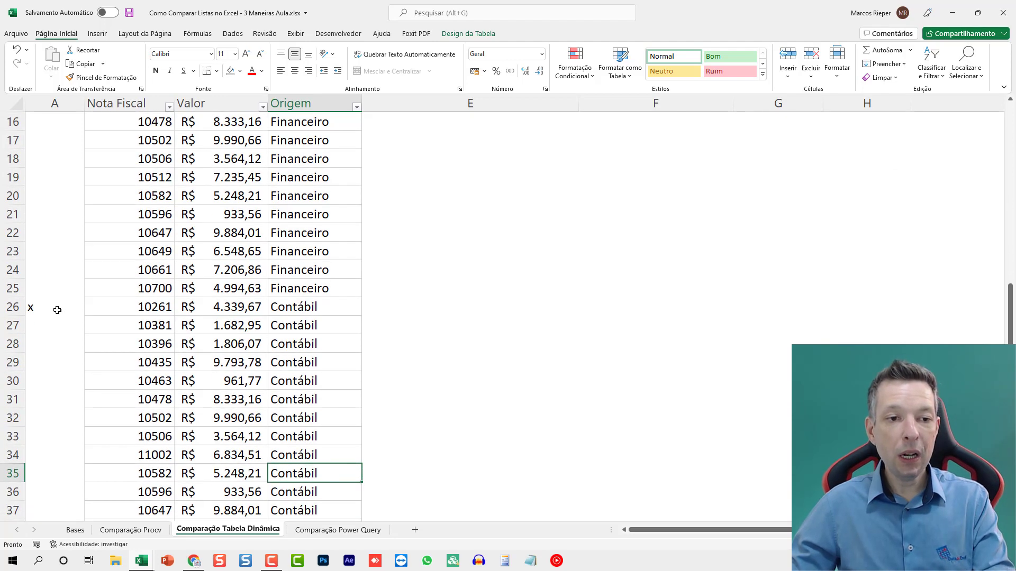
left_click(58, 309)
left_click(245, 307)
scroll(245, 306, "down", 3)
scroll(245, 307, "up", 5)
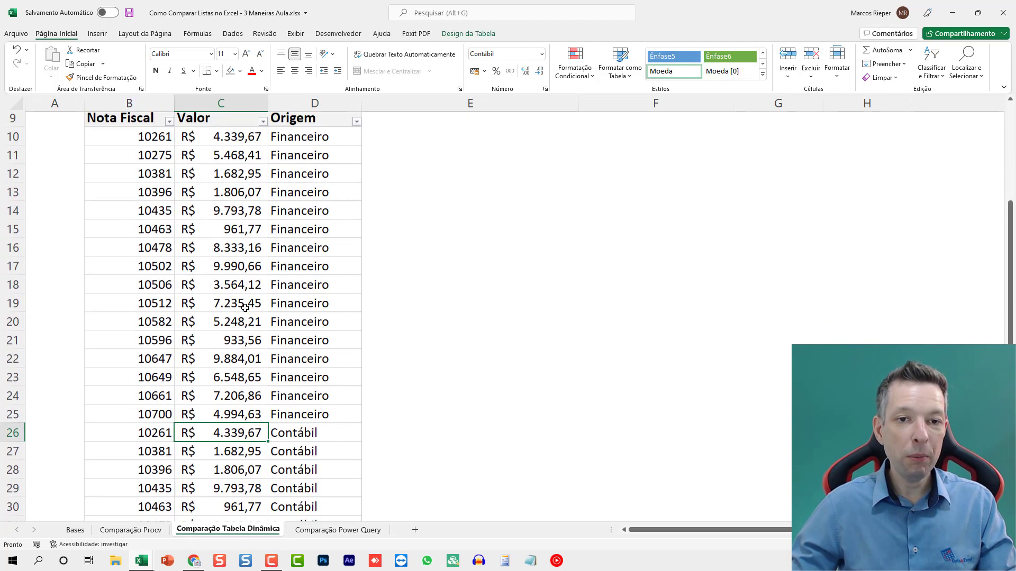
scroll(244, 307, "up", 3)
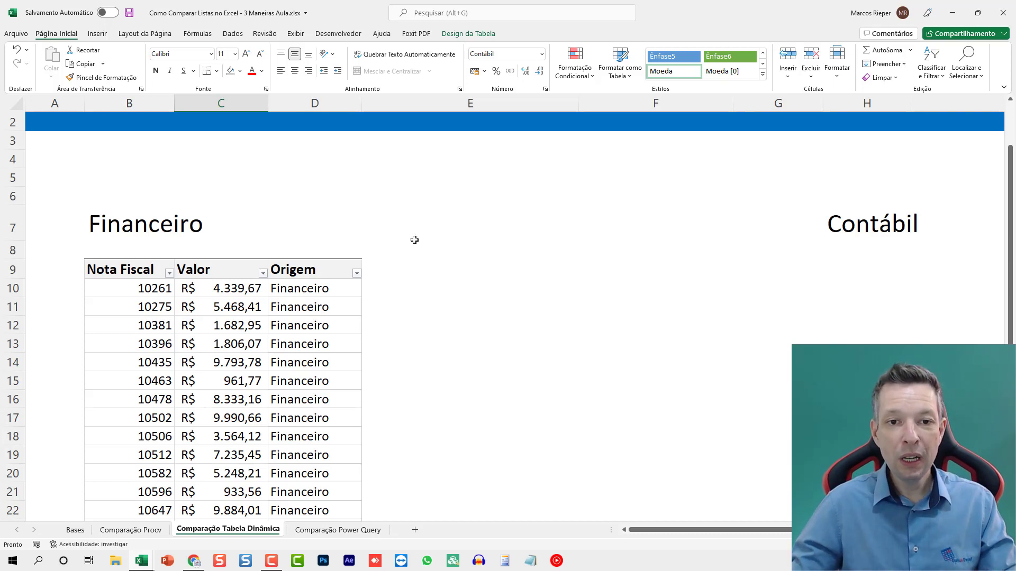
Step: Narrow column E and insert a pivot table at F9 of the existing sheet, using the combined table Tabela1411 as source
left_click_drag(578, 104, 419, 117)
left_click(464, 264)
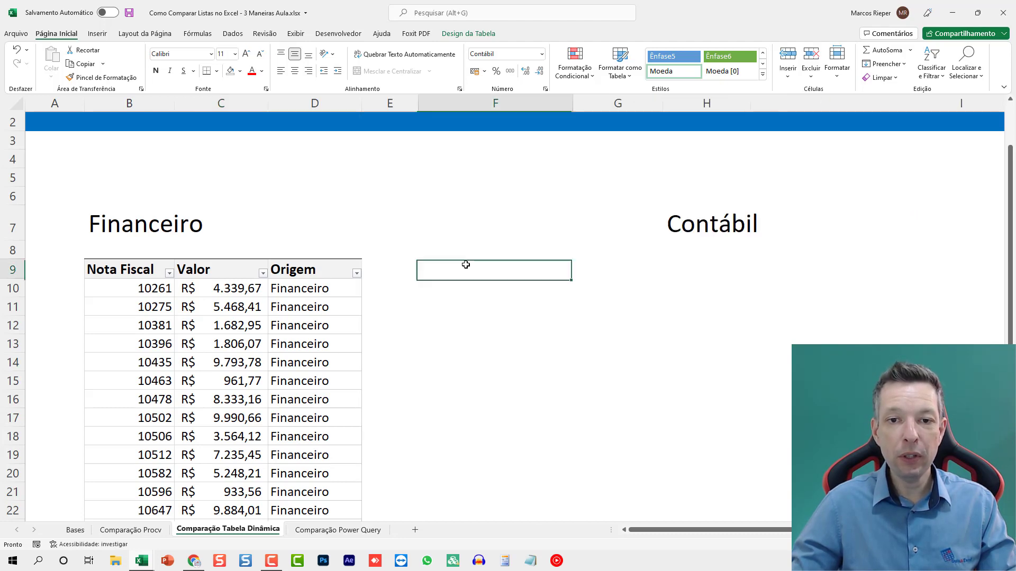
left_click(97, 33)
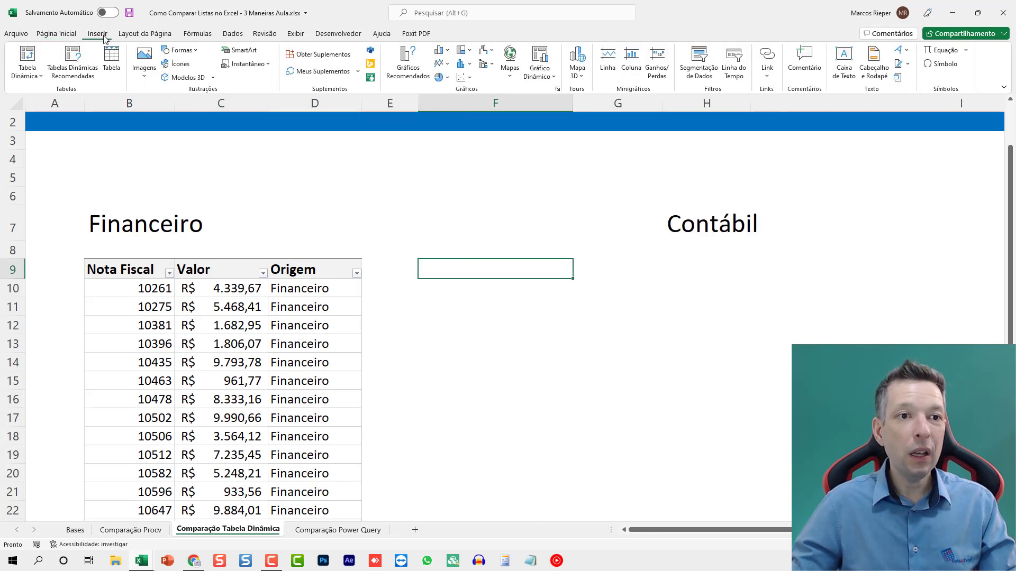
left_click(28, 58)
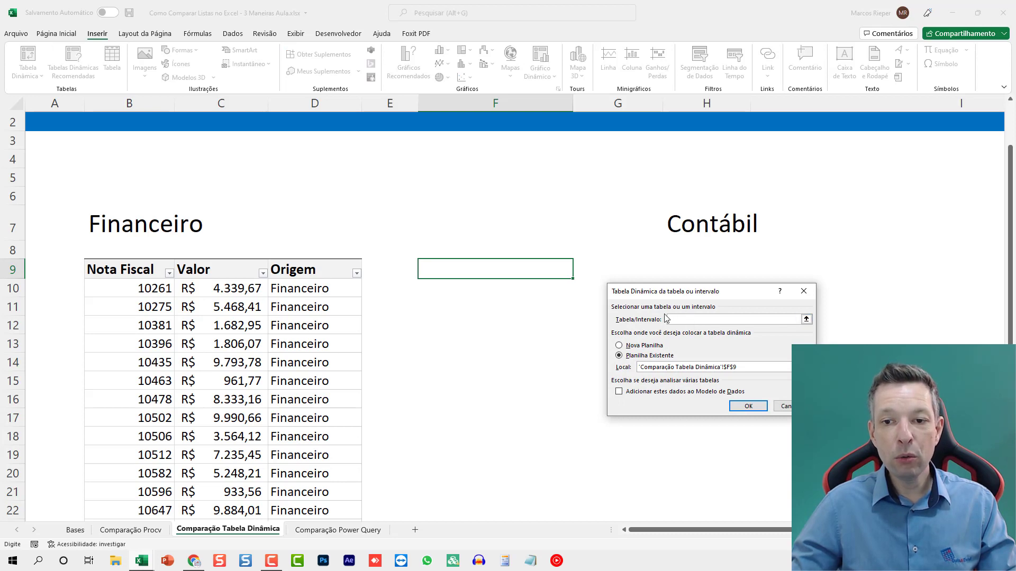
left_click(136, 272)
key("ctrl+shift+Right")
key("ctrl+shift+Down")
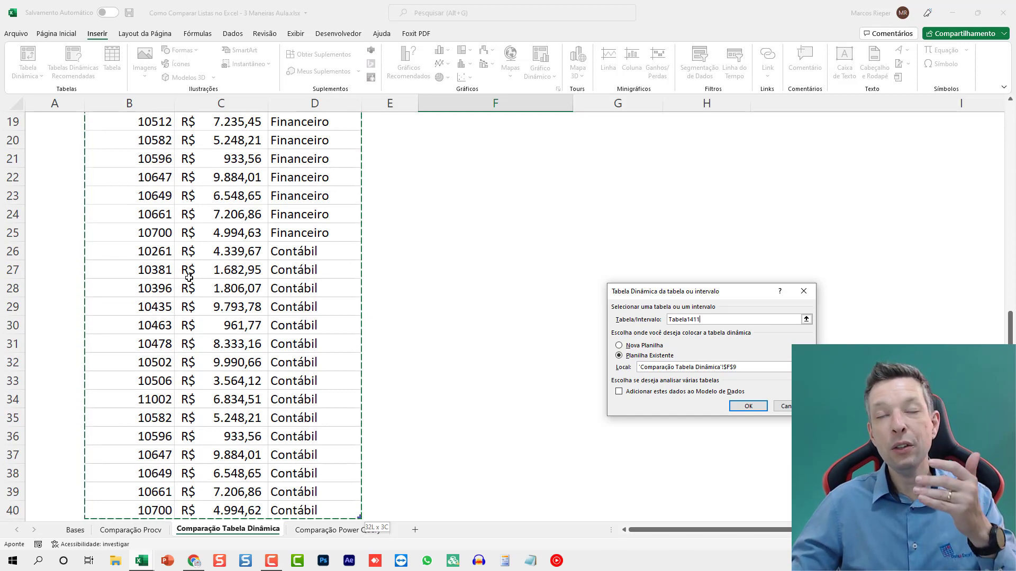
left_click(749, 407)
Step: Lay out the pivot table with Nota Fiscal as rows, the sum of Valor as values and Origem as columns
scroll(678, 365, "up", 4)
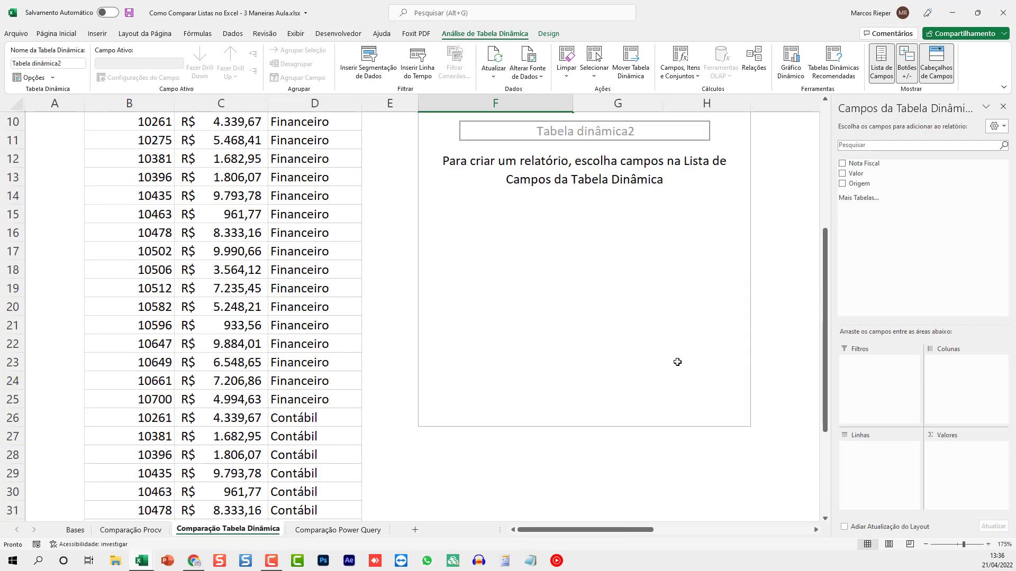
left_click_drag(880, 164, 893, 459)
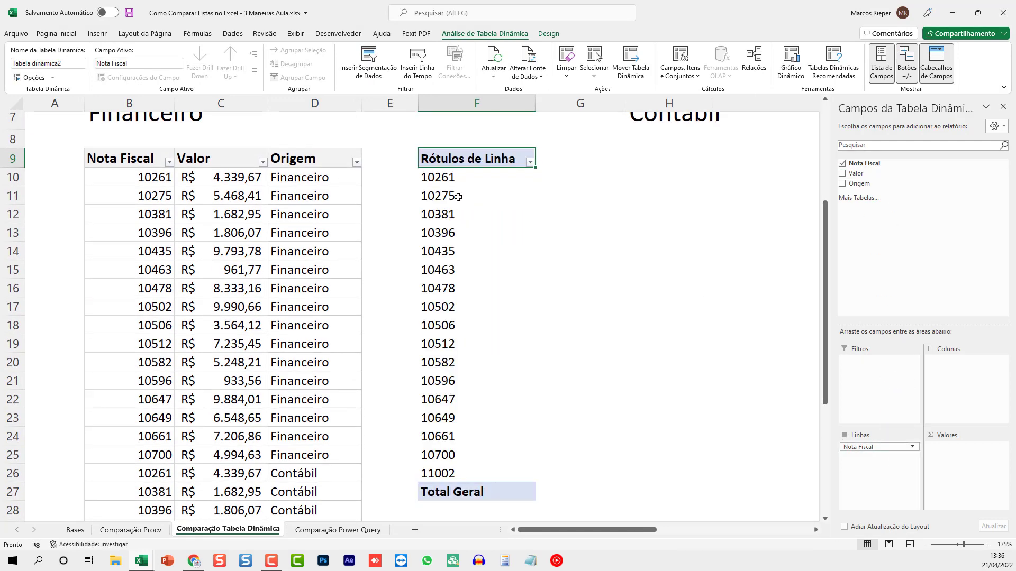
left_click_drag(857, 173, 963, 446)
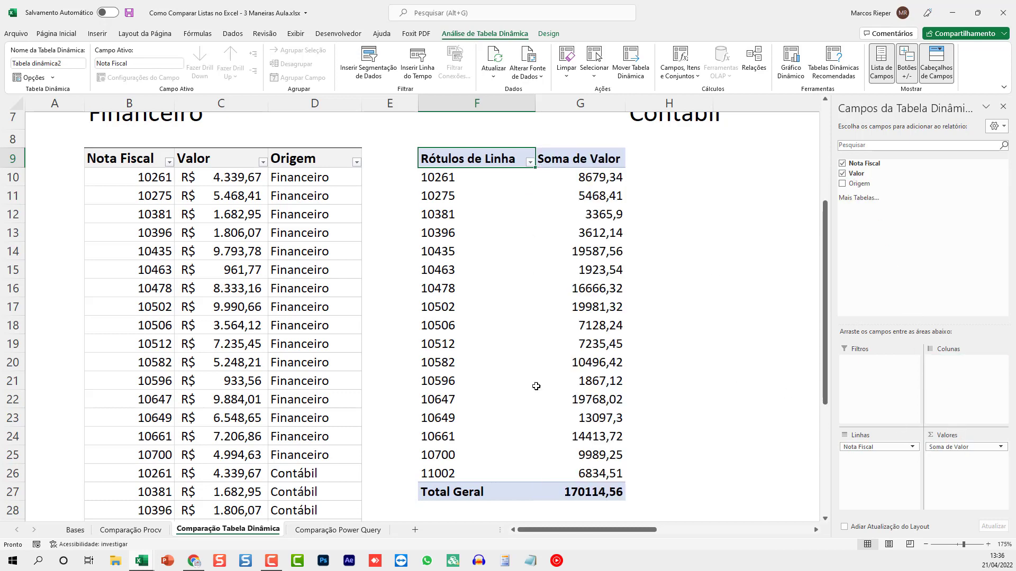
left_click_drag(859, 183, 798, 319)
left_click_drag(858, 184, 947, 377)
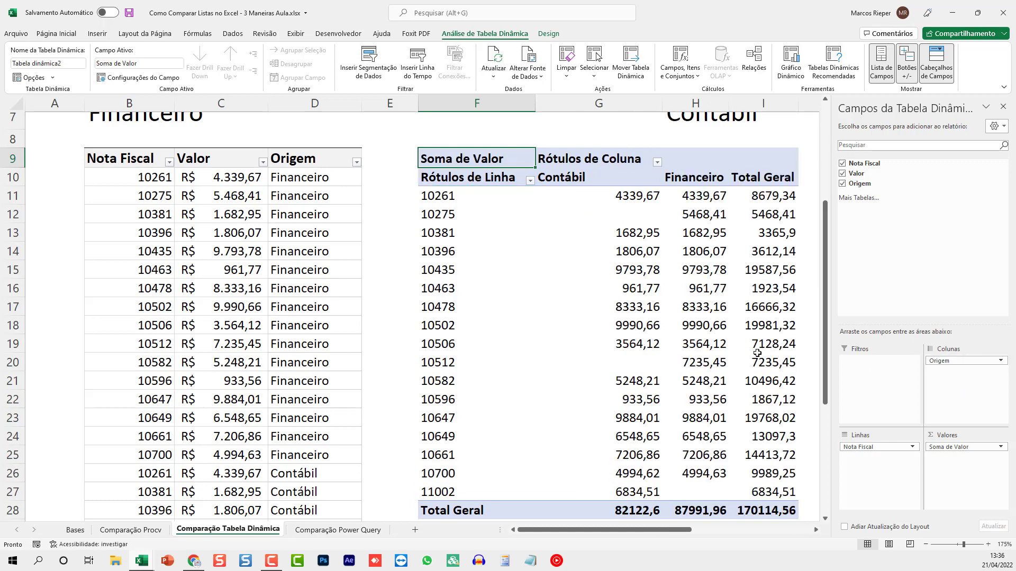
Step: Turn off the grand totals for rows in the pivot table options and hide the field list
left_click_drag(638, 193, 767, 511)
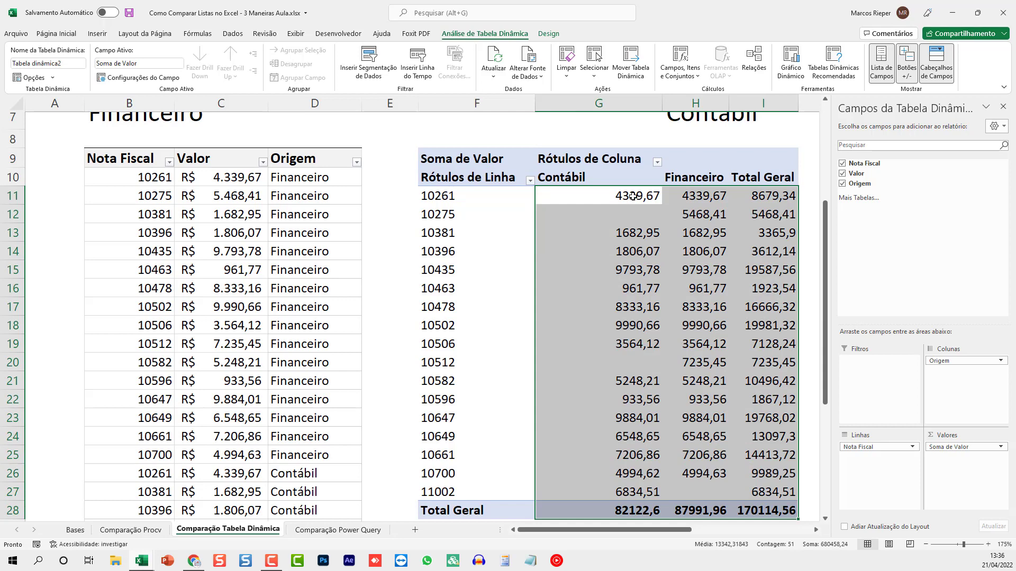
left_click(633, 196)
right_click(639, 196)
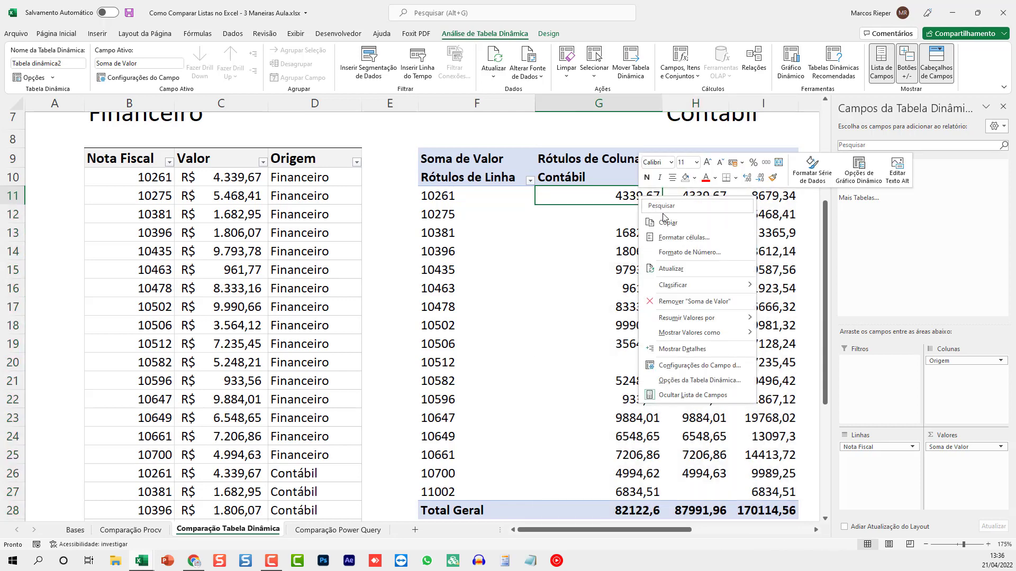
left_click(693, 381)
left_click(630, 290)
left_click(585, 316)
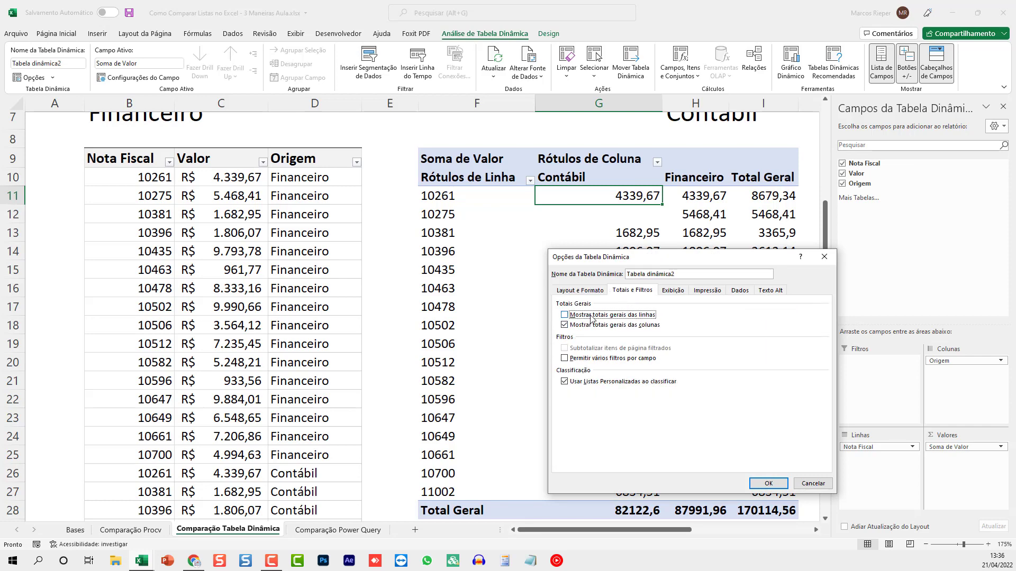
left_click(768, 483)
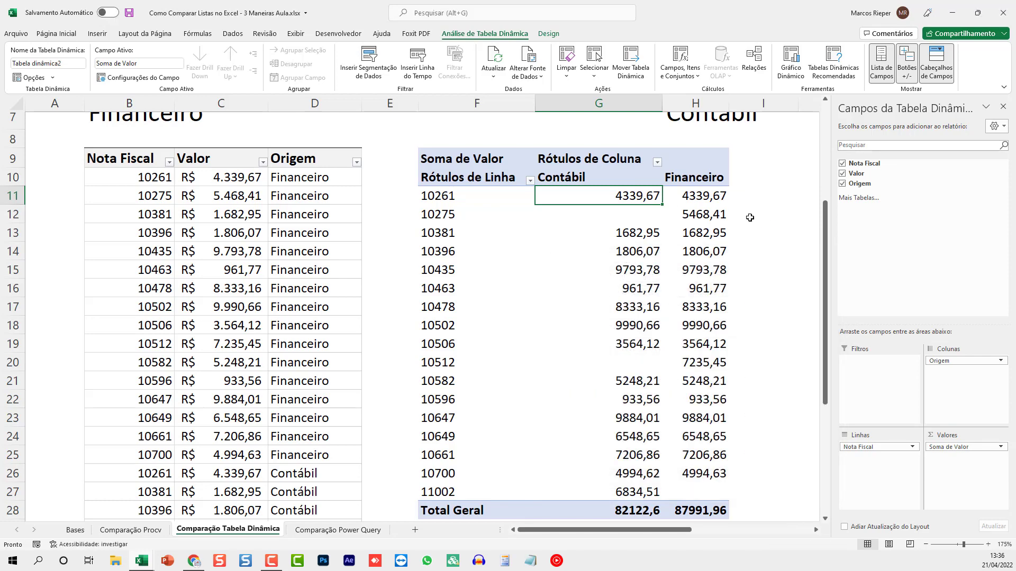
left_click(1002, 109)
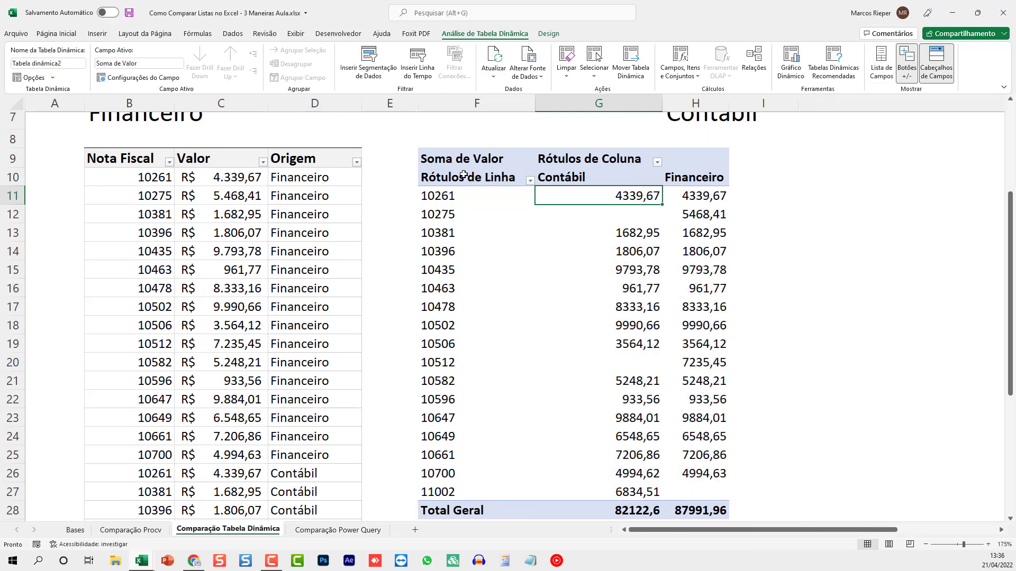
Step: Apply the accounting number format (R$) to the pivot table values in G11:H28
left_click_drag(576, 207, 698, 511)
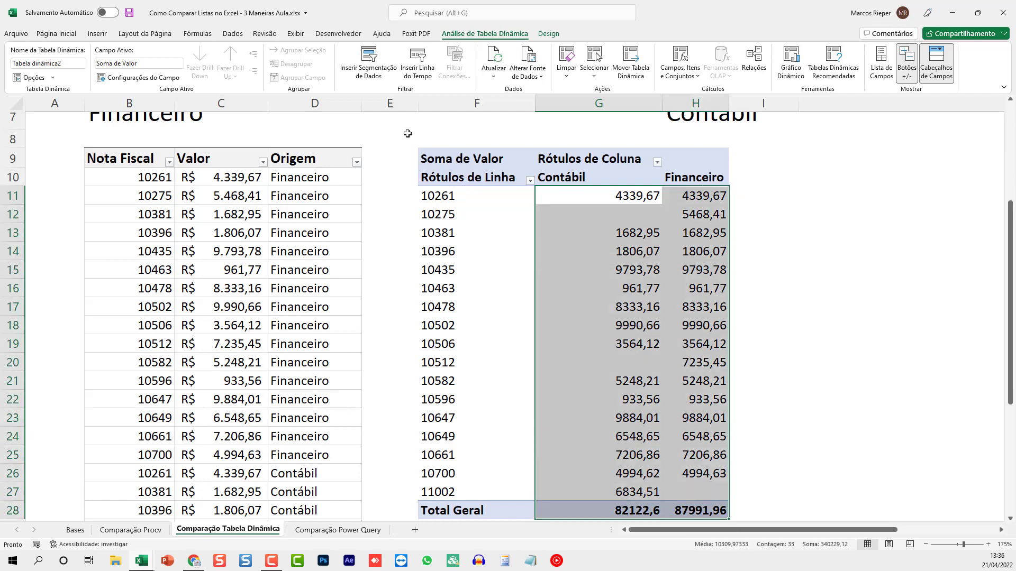
left_click(56, 33)
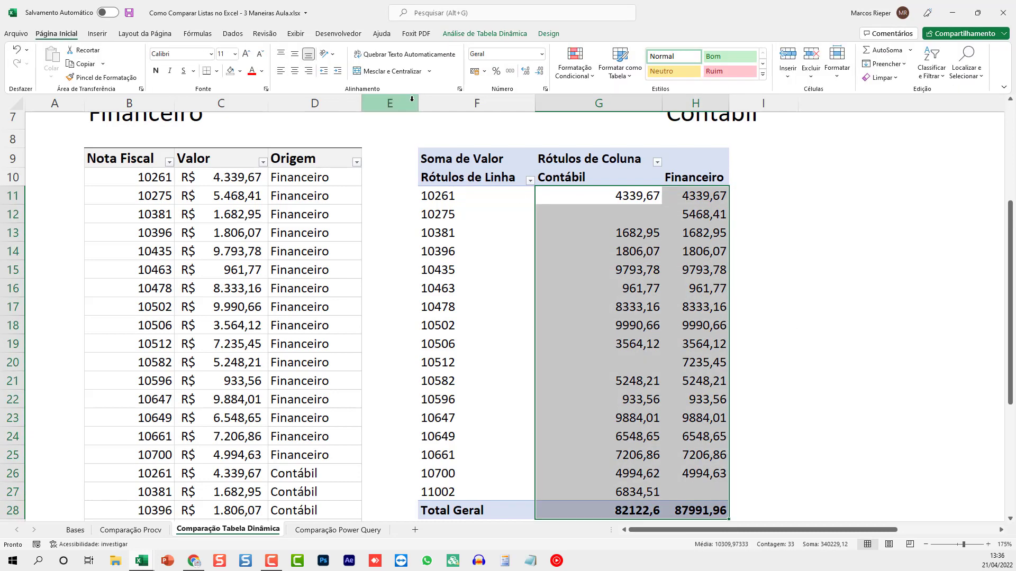
left_click(475, 71)
left_click(718, 236)
key("Right")
key("Right")
key("Right")
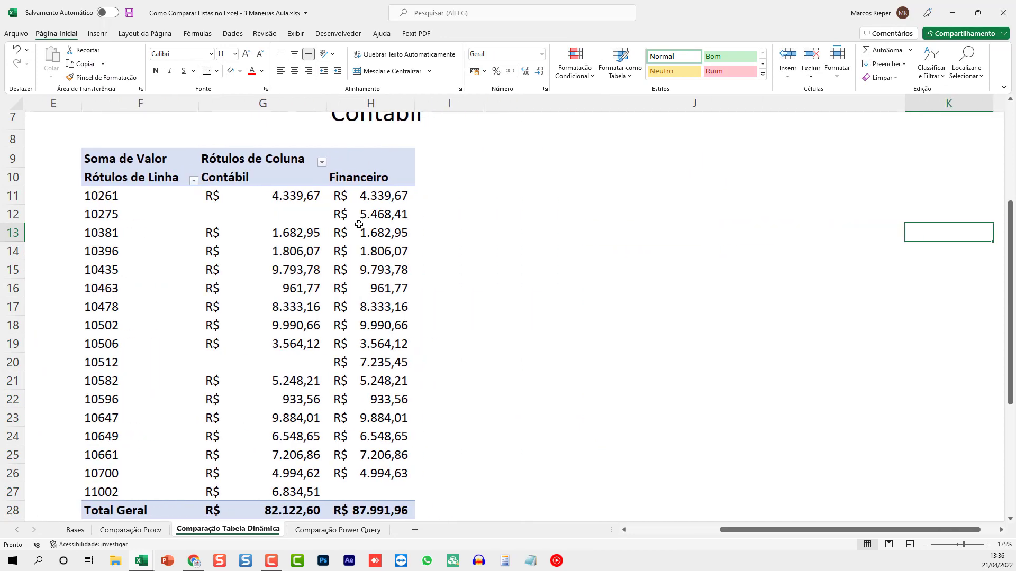
Step: Enter the heading Financeiro-Contábil in cell I10, beside the pivot table's Financeiro column
left_click(418, 193)
key("Up")
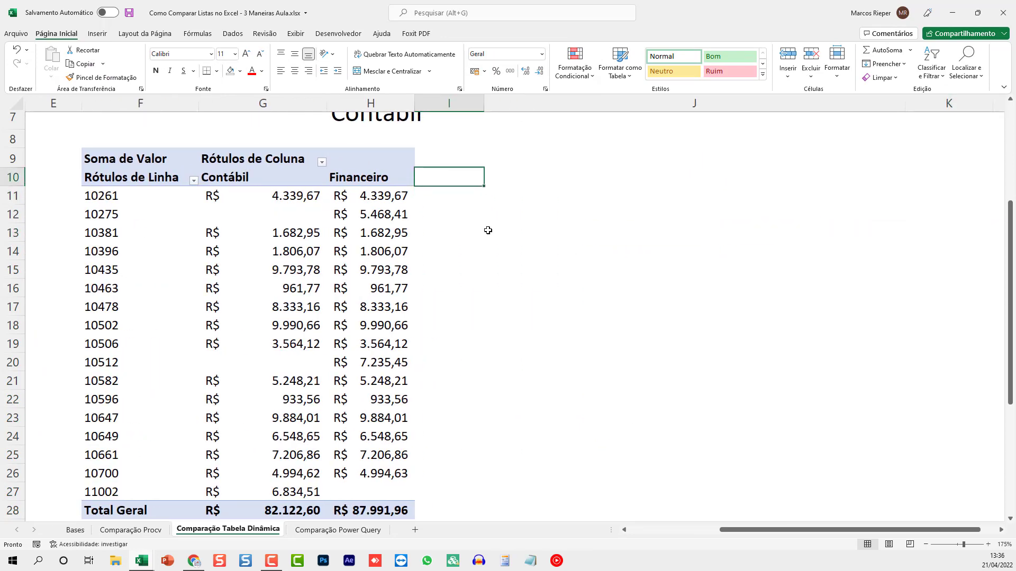
type("G")
key("BackSpace")
type("Financ")
type("Contábil")
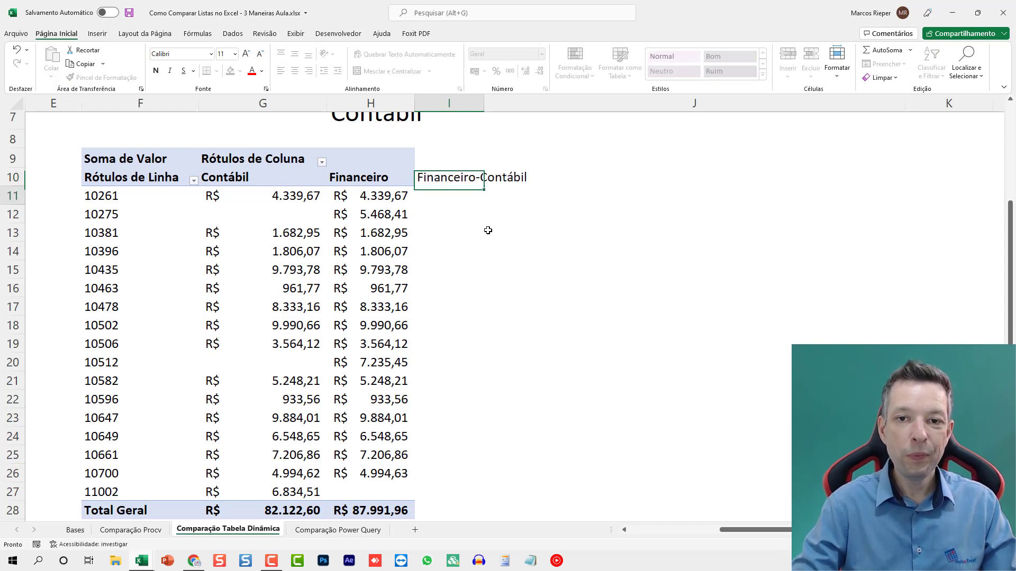
key("Return")
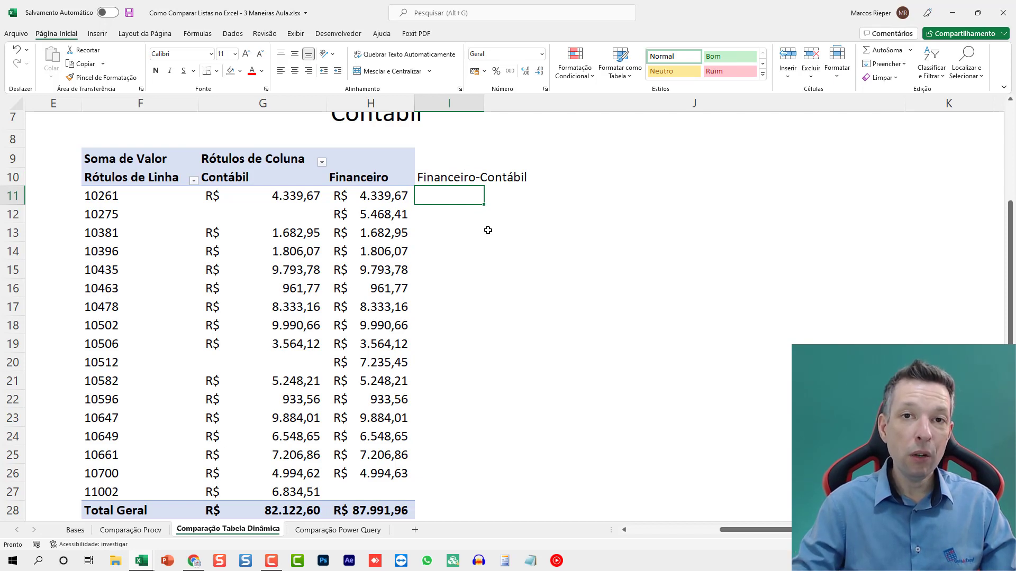
Step: Enter the formula =SE(G11="";"Sem Contábil";SE(H11="";"Sem Financeiro";H11-G11)) in cell I11
type("=se(")
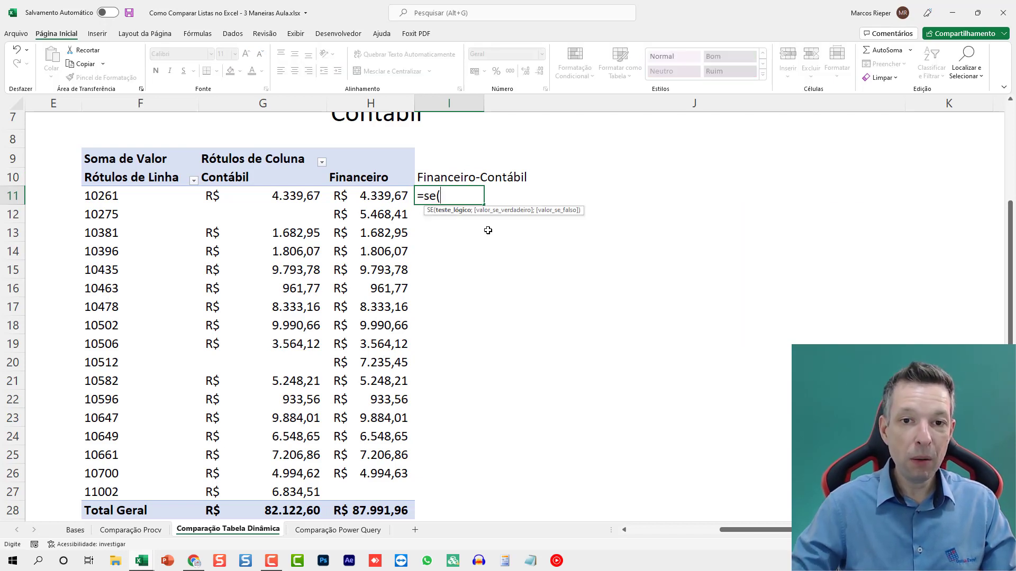
type("g11")
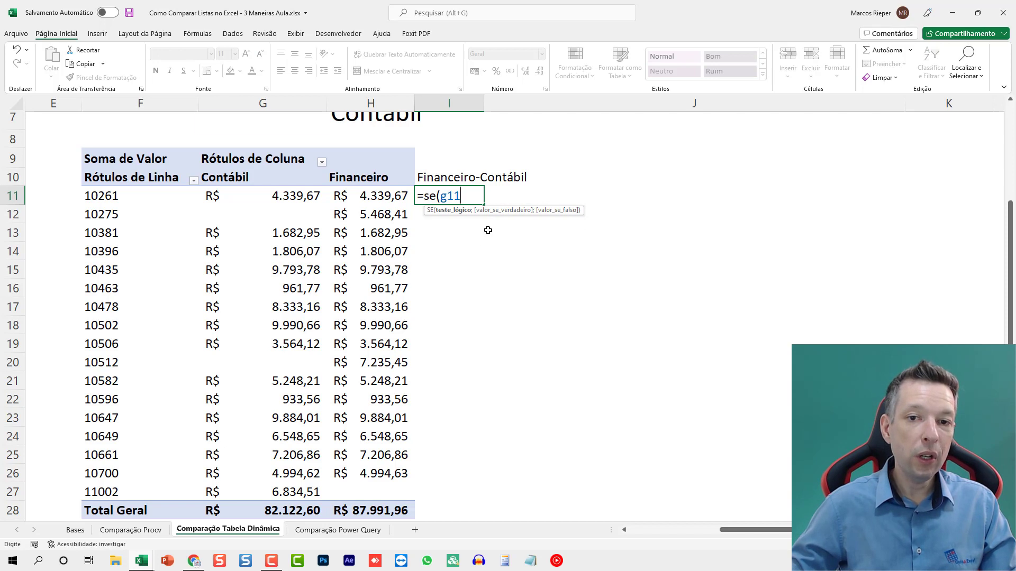
type("=\"\";")
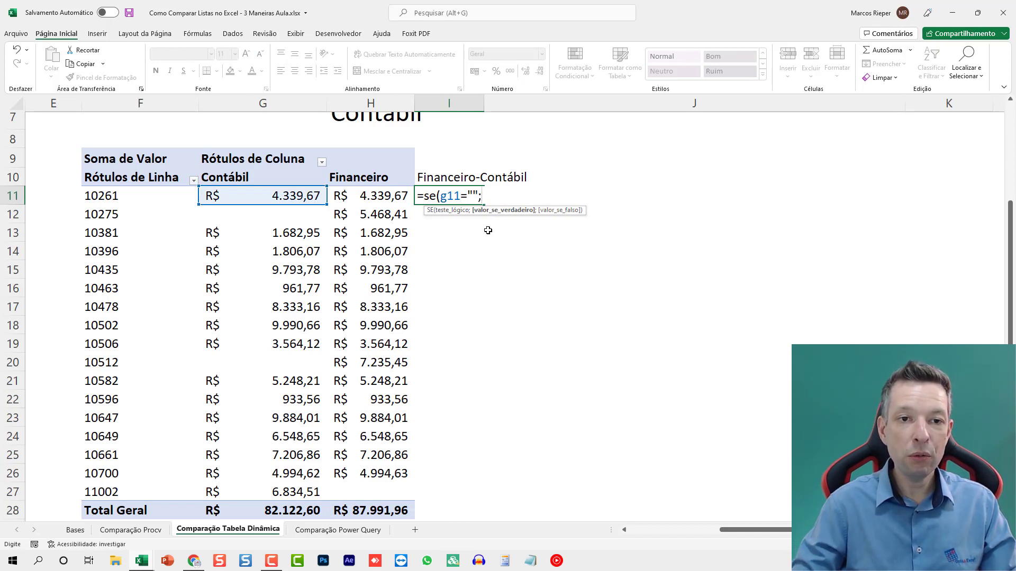
type("s")
key("BackSpace")
type("\"Sem ")
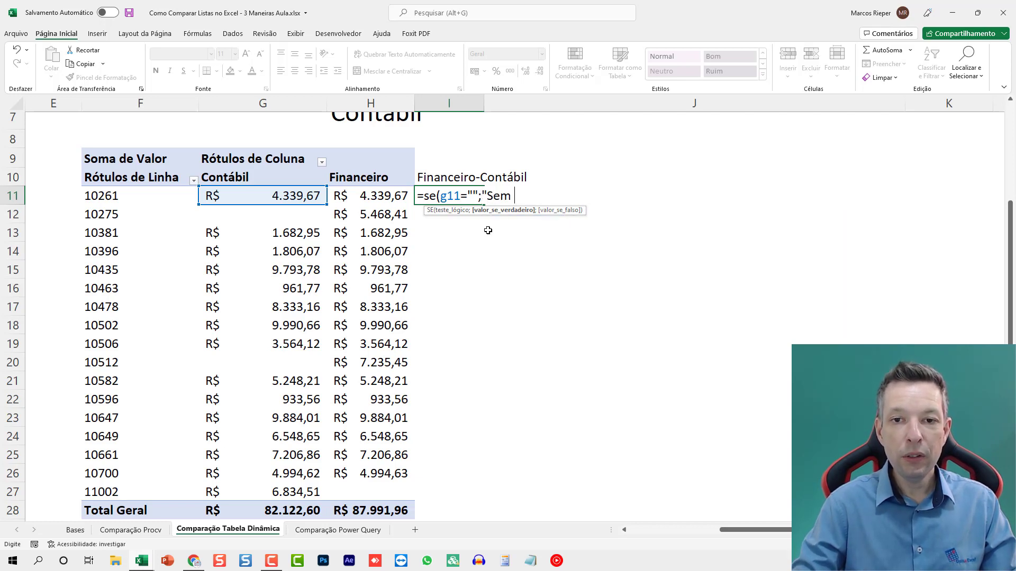
type("Contábil\"")
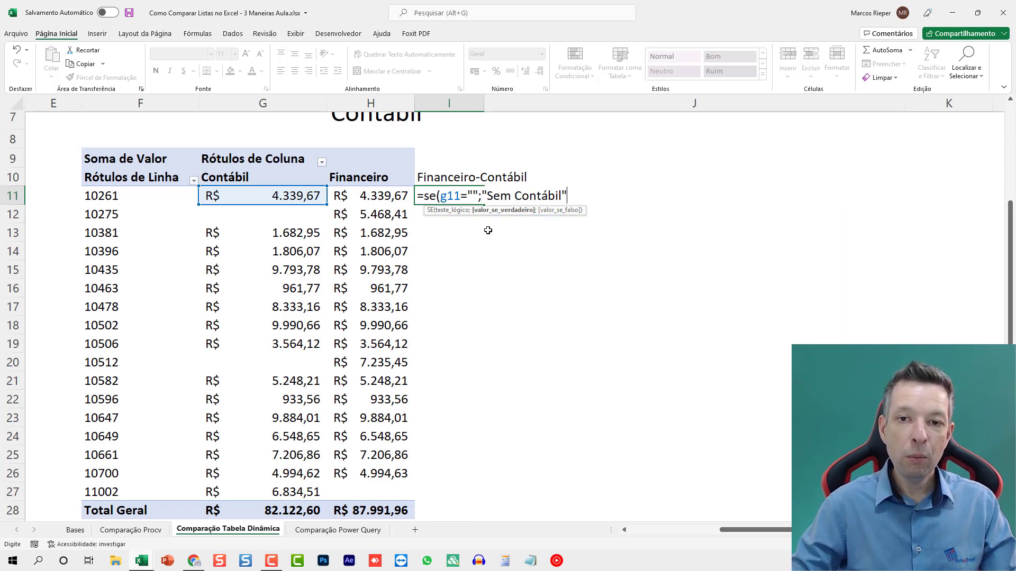
type(";se(")
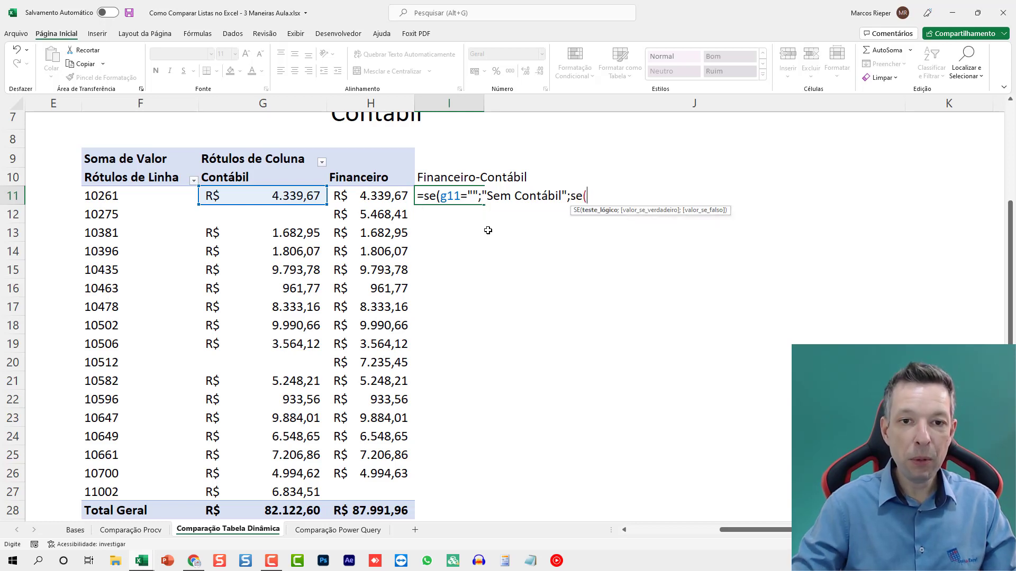
type("h11")
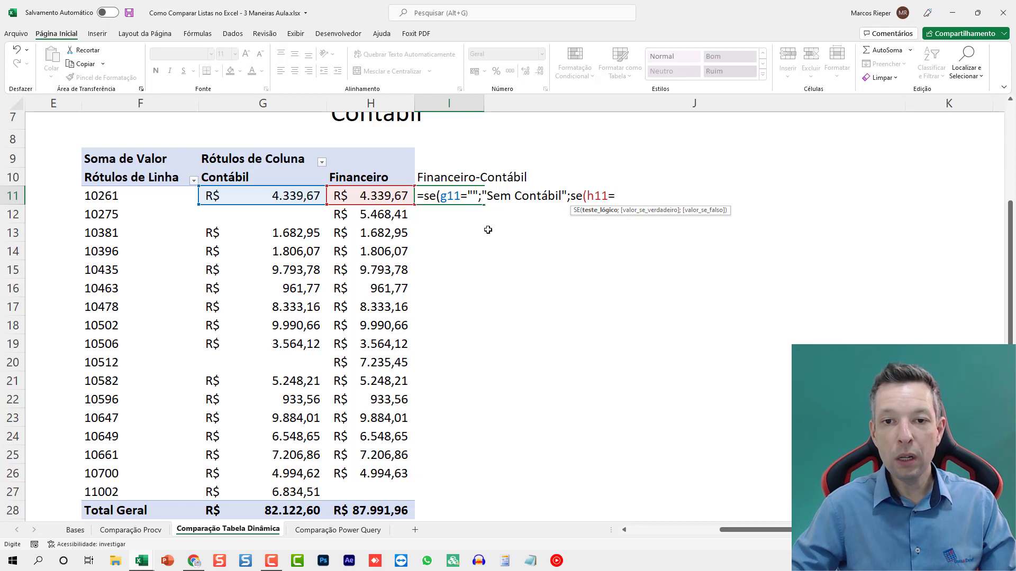
type("=\"\";")
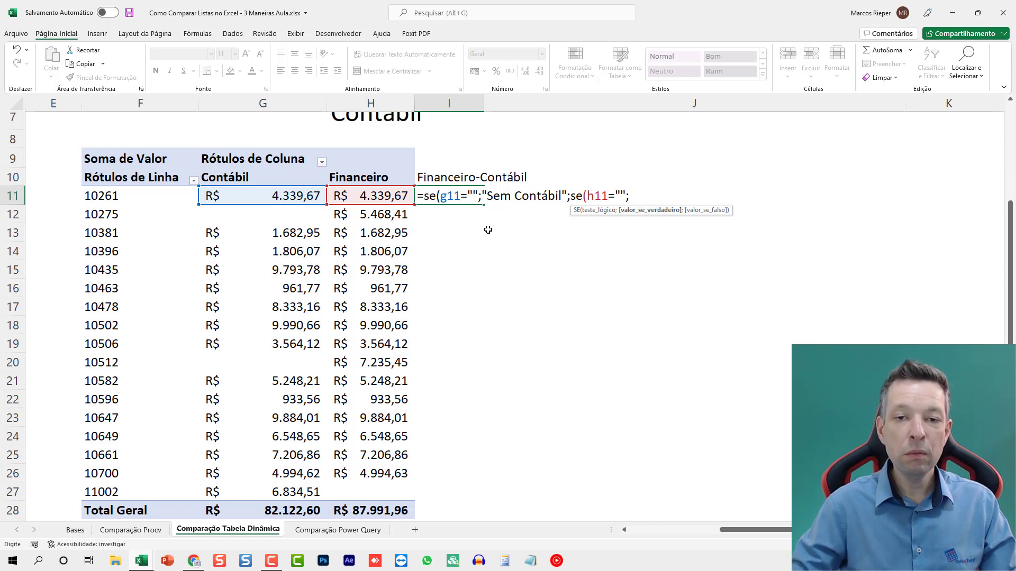
type("\"Sem Ffina")
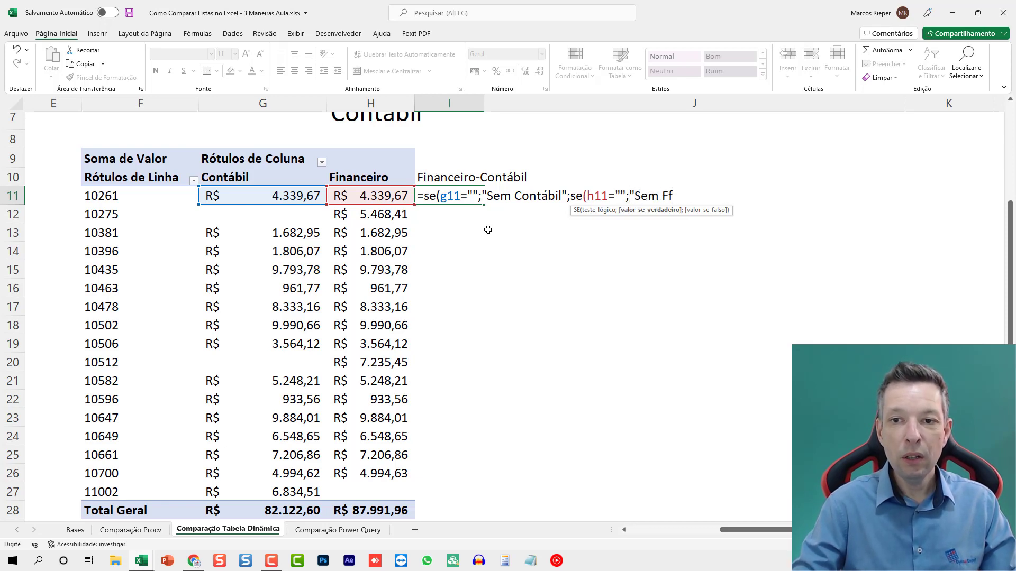
key("BackSpace")
key("BackSpace")
key("BackSpace")
key("BackSpace")
type("inanceiro\";")
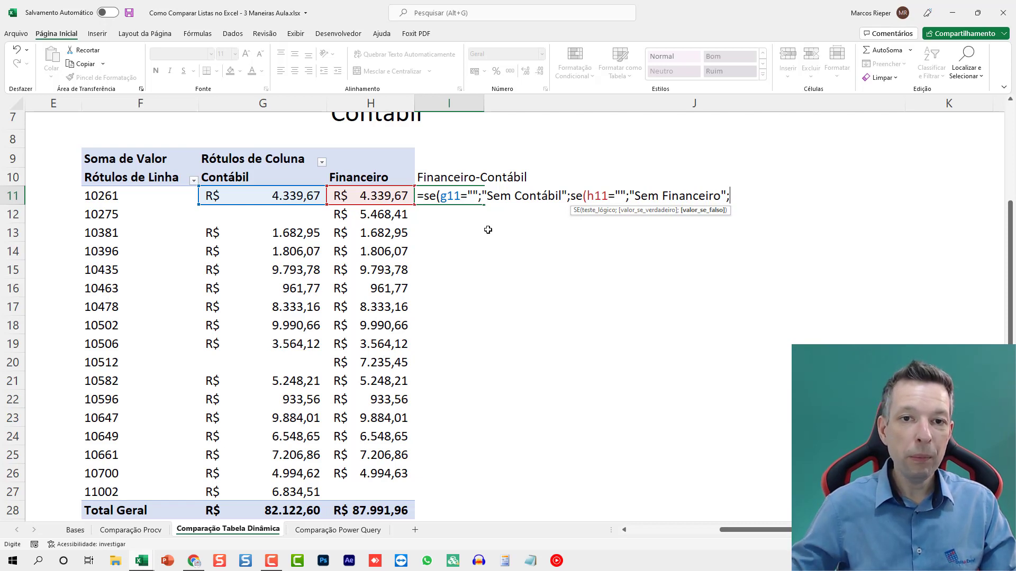
type("h11-g11")
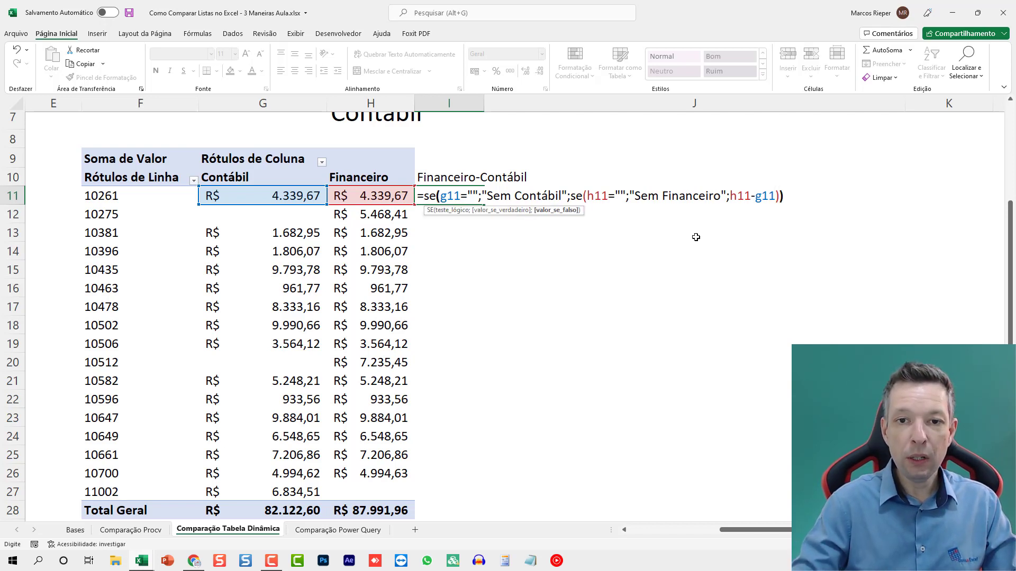
key("Return")
Step: Copy the I11 formula down to the Total Geral row in I28 and autofit column I
key("Up")
key("ctrl+c")
key("Left")
key("Left")
key("Left")
key("Right")
key("Right")
key("ctrl+Down")
key("Right")
key("Right")
key("Down")
key("Left")
key("Down")
key("ctrl+shift+Up")
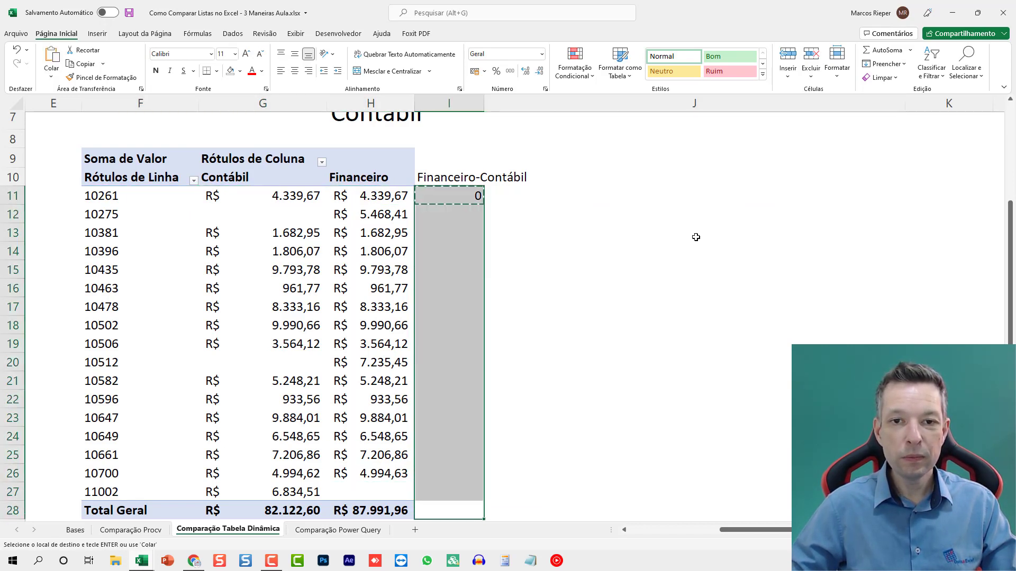
key("Return")
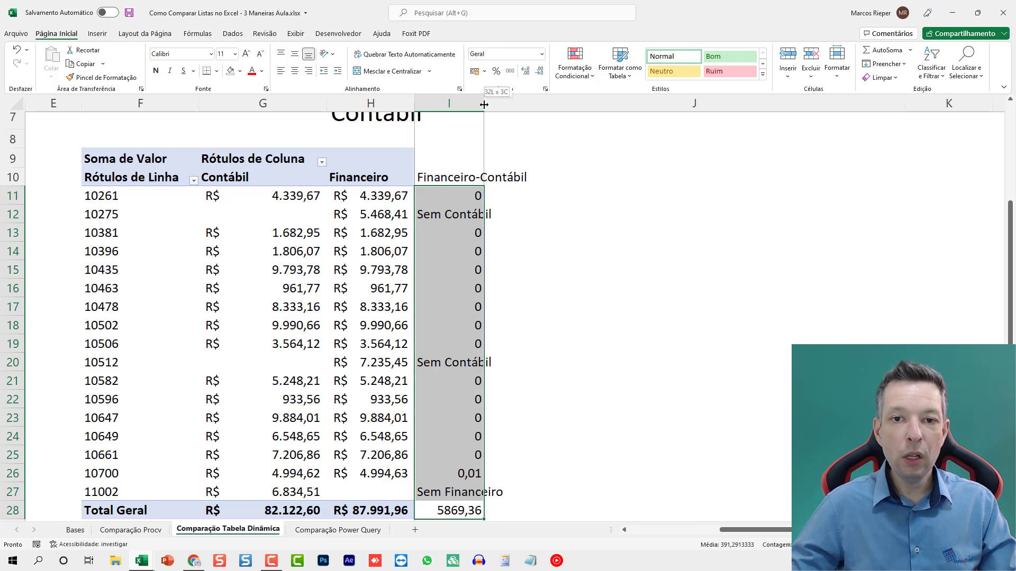
double_click(484, 103)
left_click(479, 233)
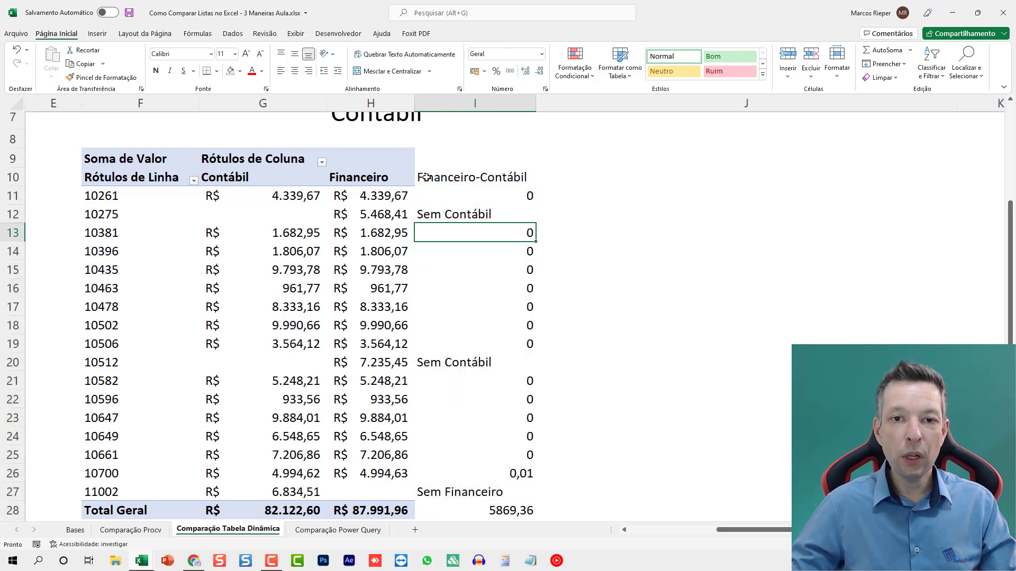
Step: Copy the formatting of the pivot table's Financeiro column, H9:H28, onto the difference column I9:I28
left_click(385, 166)
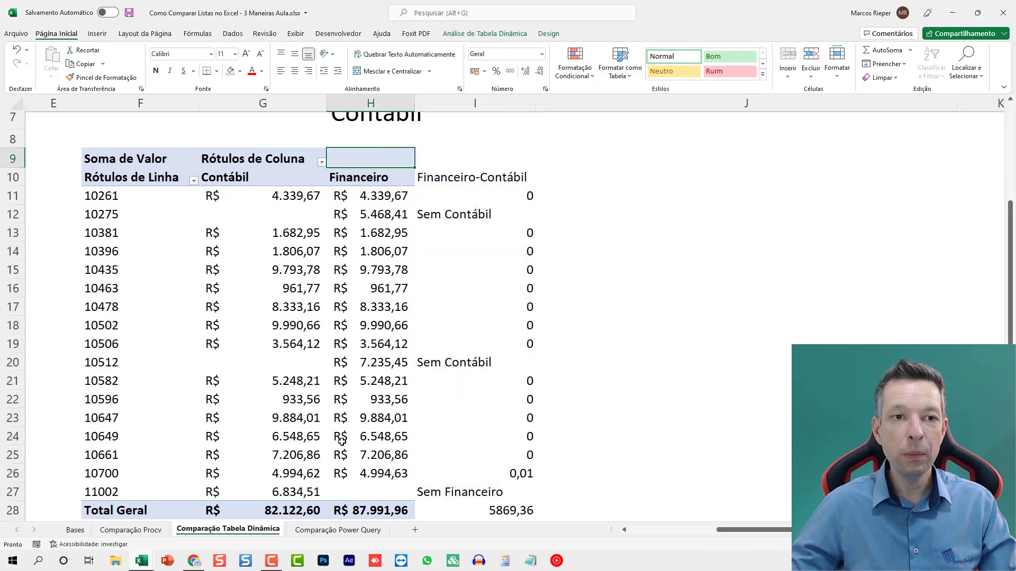
scroll(333, 328, "down", 1)
scroll(332, 328, "down", 2)
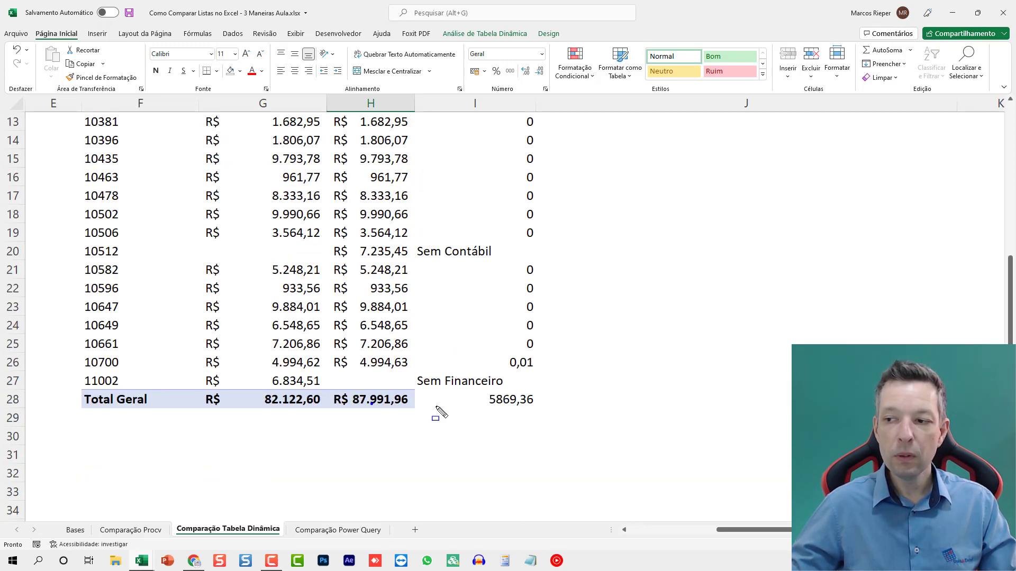
mouse_move(374, 399)
left_mouse_down()
mouse_move(373, 108)
mouse_move(372, 196)
left_mouse_up()
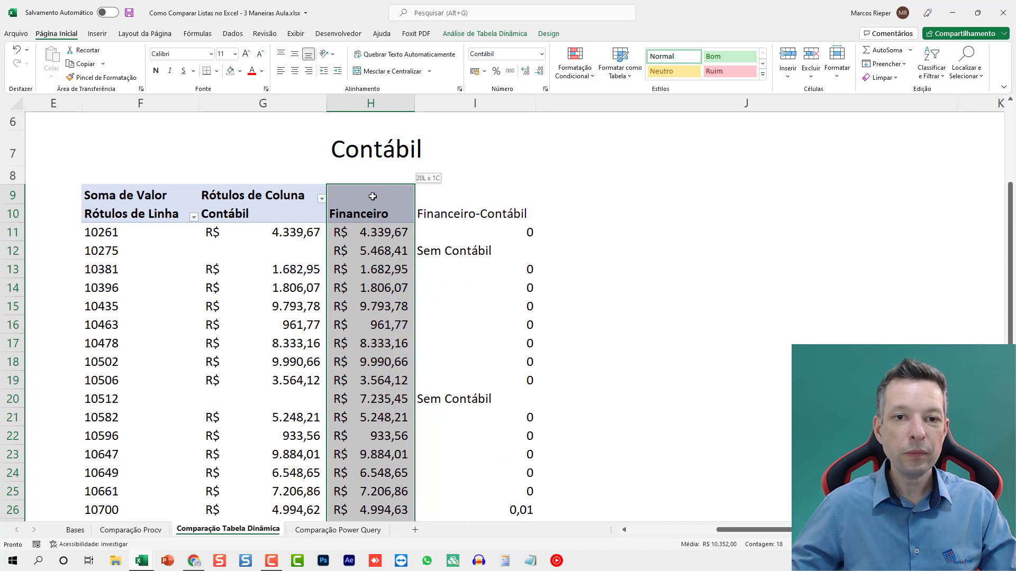
left_click(102, 78)
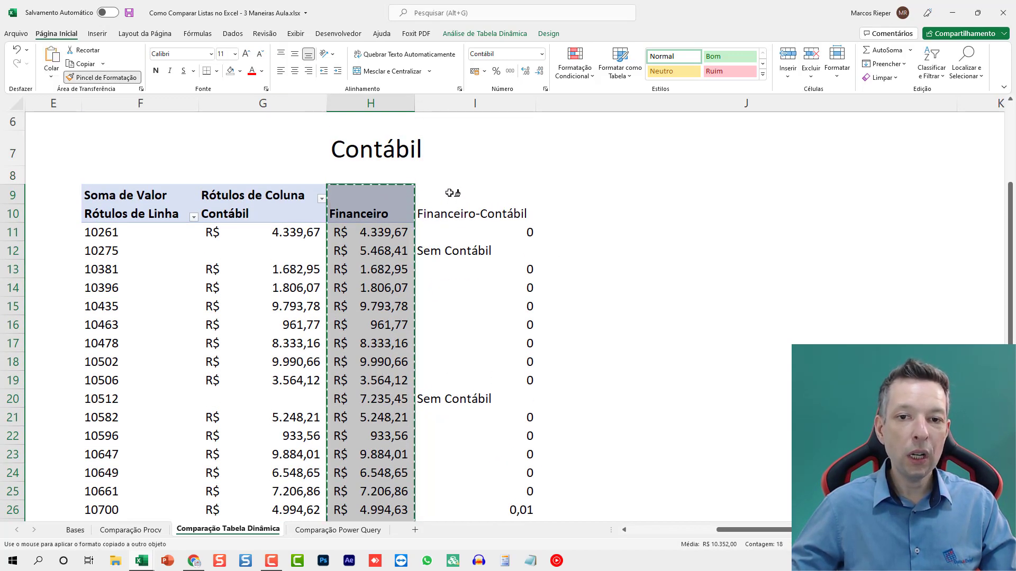
left_click_drag(451, 191, 476, 510)
left_click(474, 251)
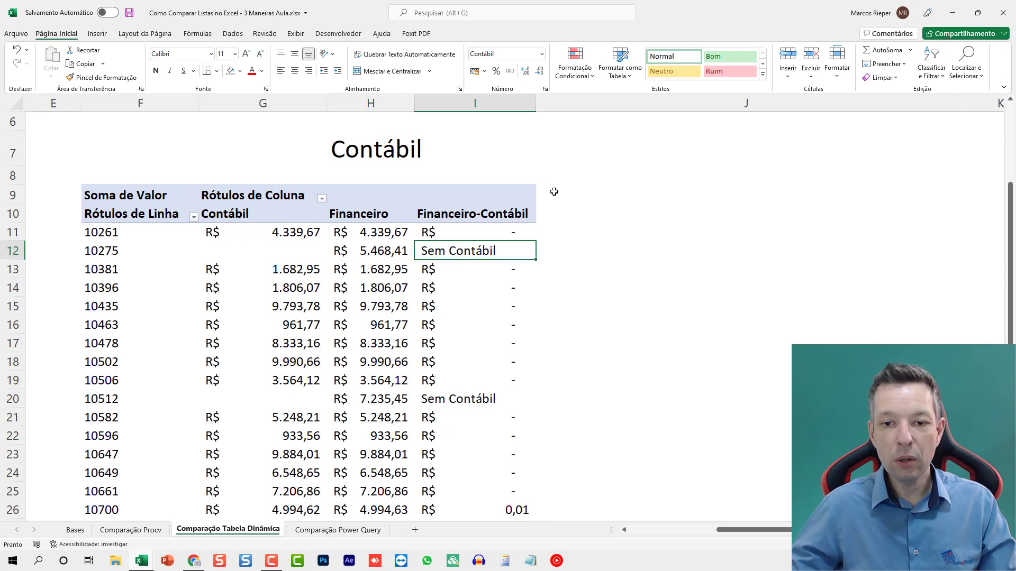
Step: Examine the Financeiro-Contábil column for missing invoices, check the formula for invoice 10700, and view the combined list beside the pivot table
scroll(551, 177, "down", 2)
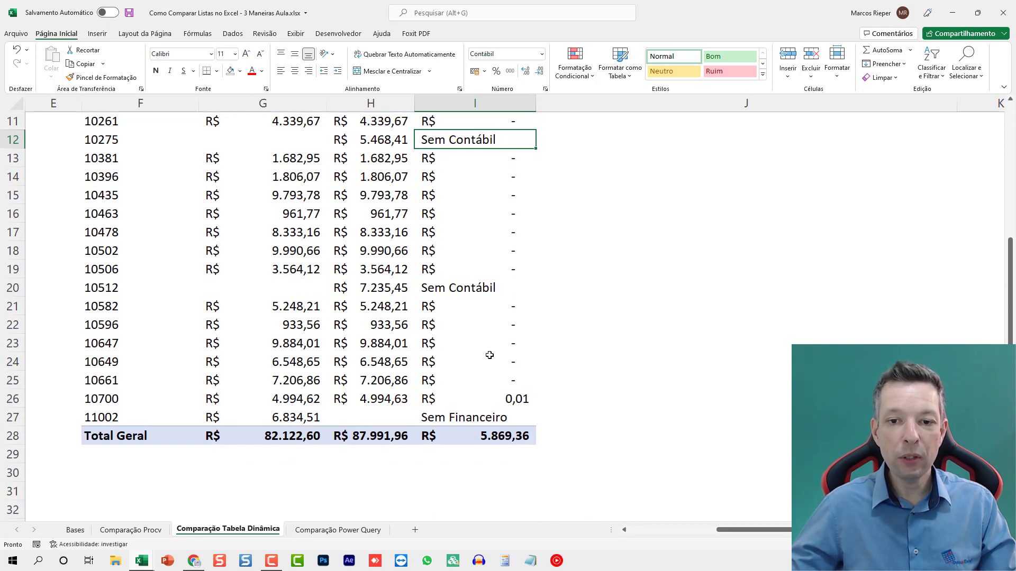
scroll(489, 336, "up", 1)
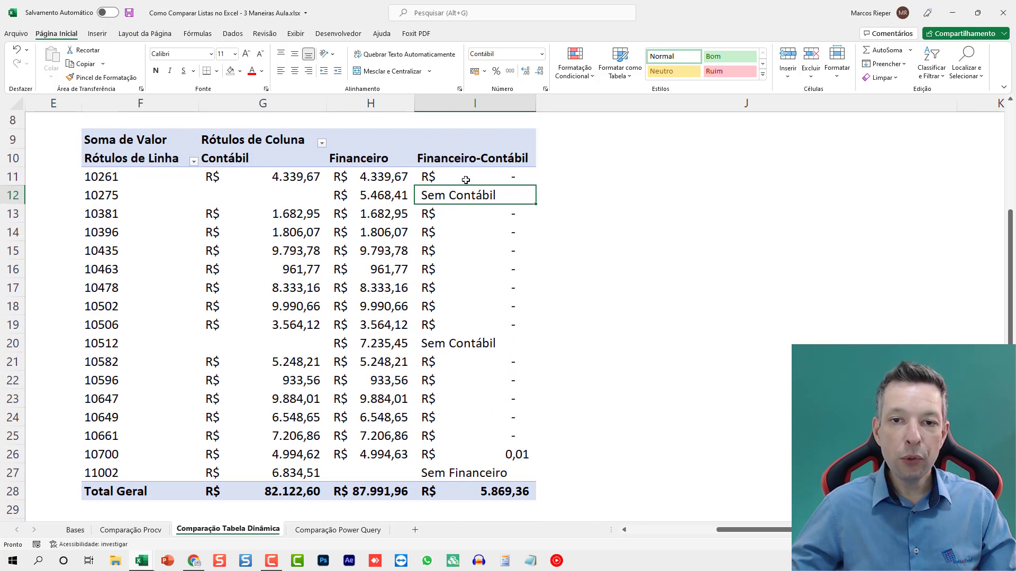
left_click_drag(475, 250, 542, 324)
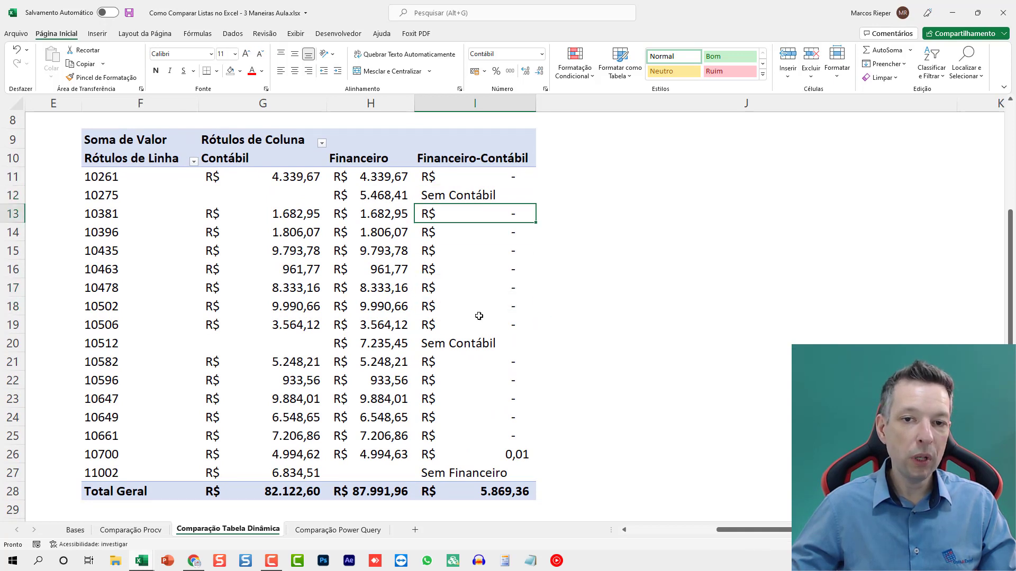
left_click(460, 336)
left_click(494, 190)
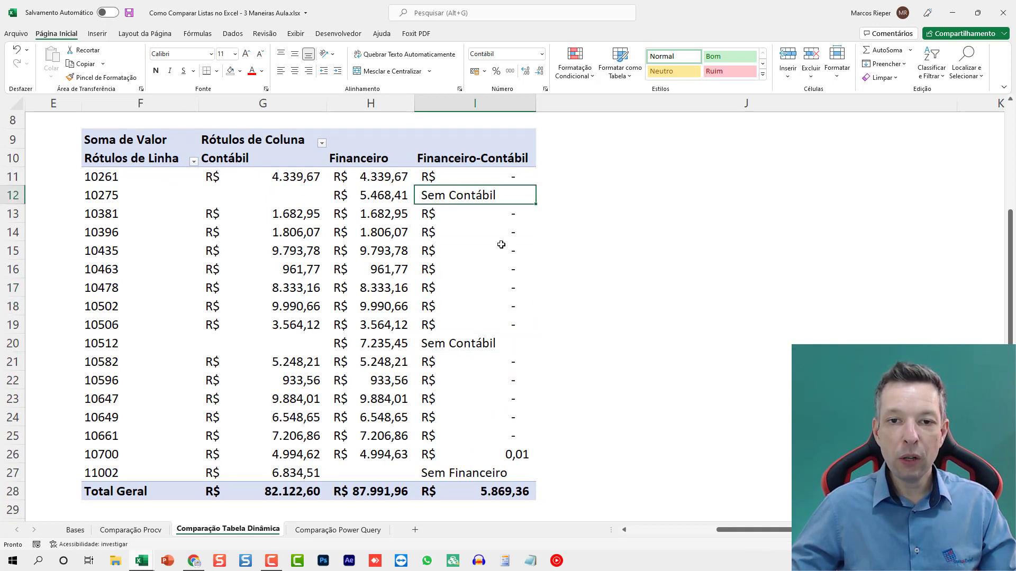
left_click(465, 348)
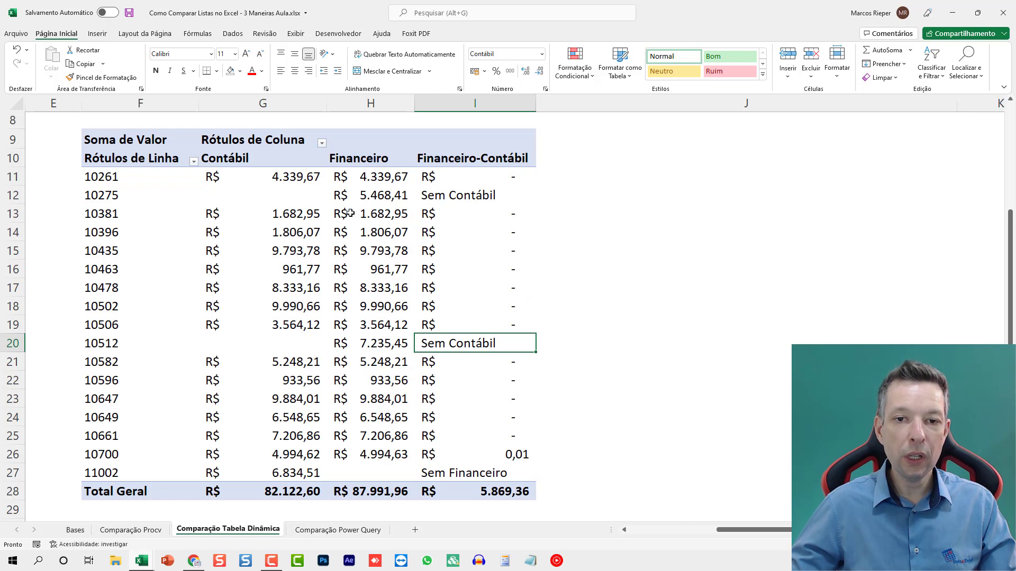
left_click(475, 362)
double_click(476, 456)
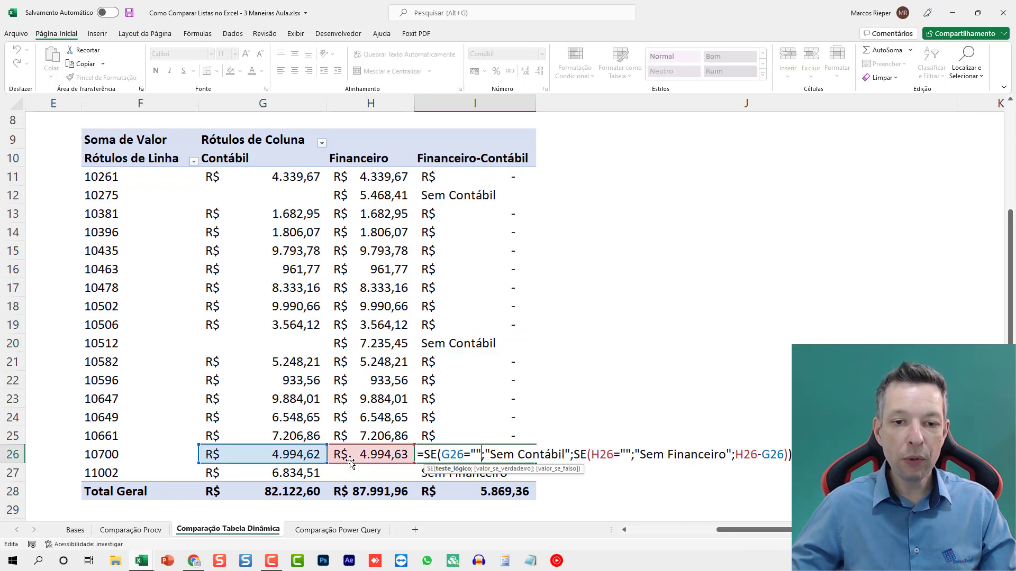
key("Escape")
left_click_drag(134, 452, 371, 472)
left_click(387, 474)
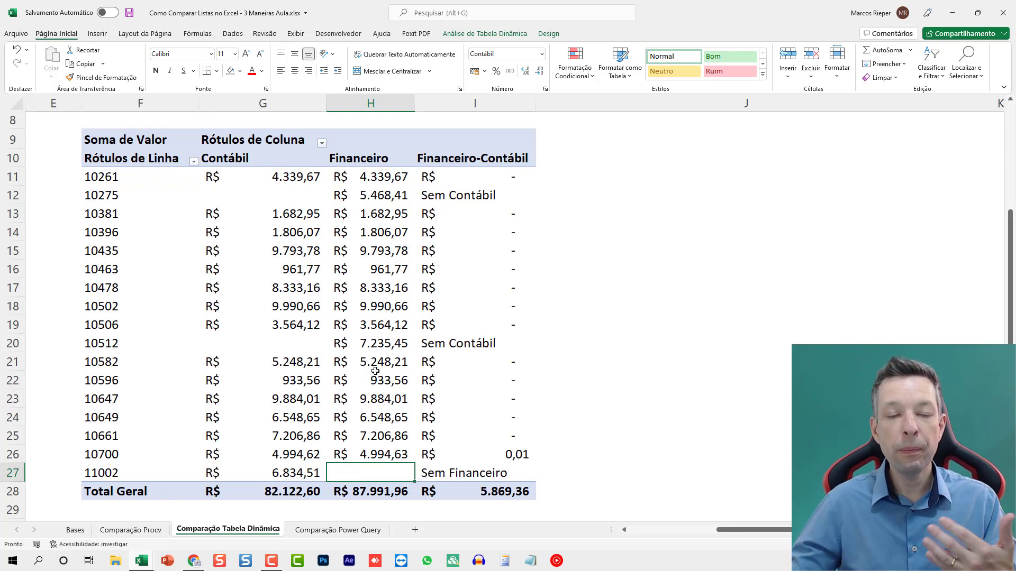
left_click(476, 159)
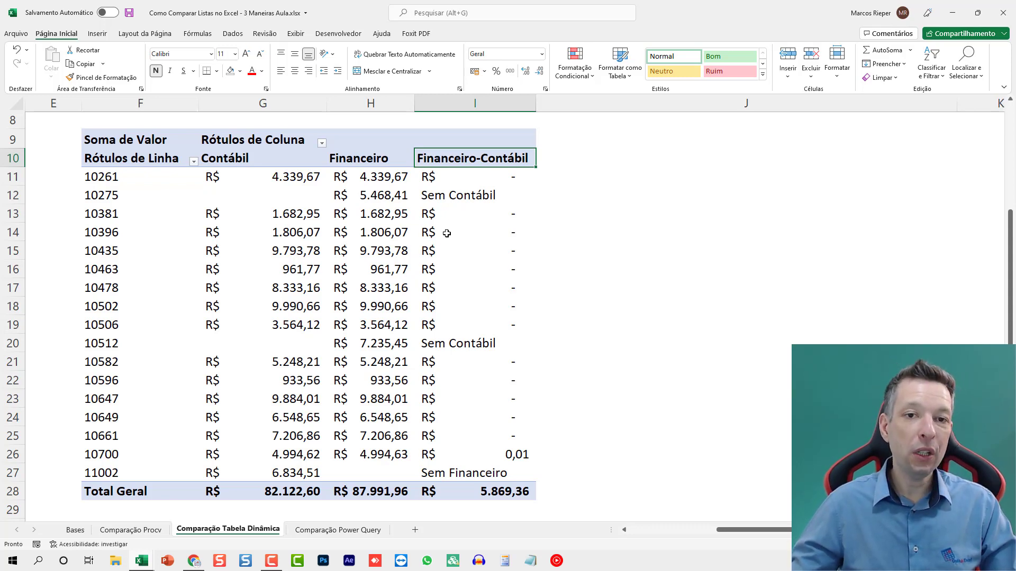
scroll(446, 233, "down", 3, "ctrl")
left_click(141, 237)
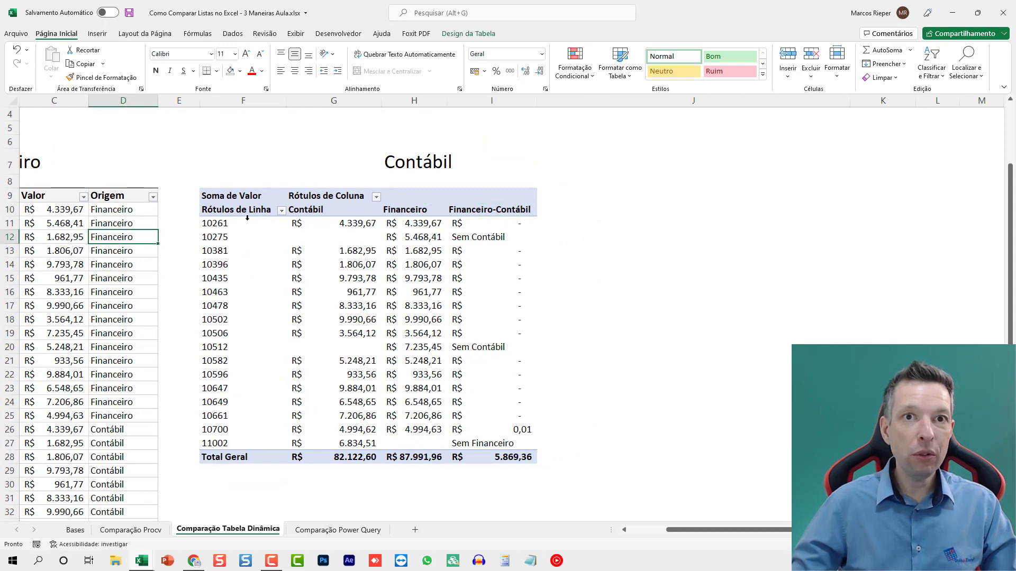
key("Home")
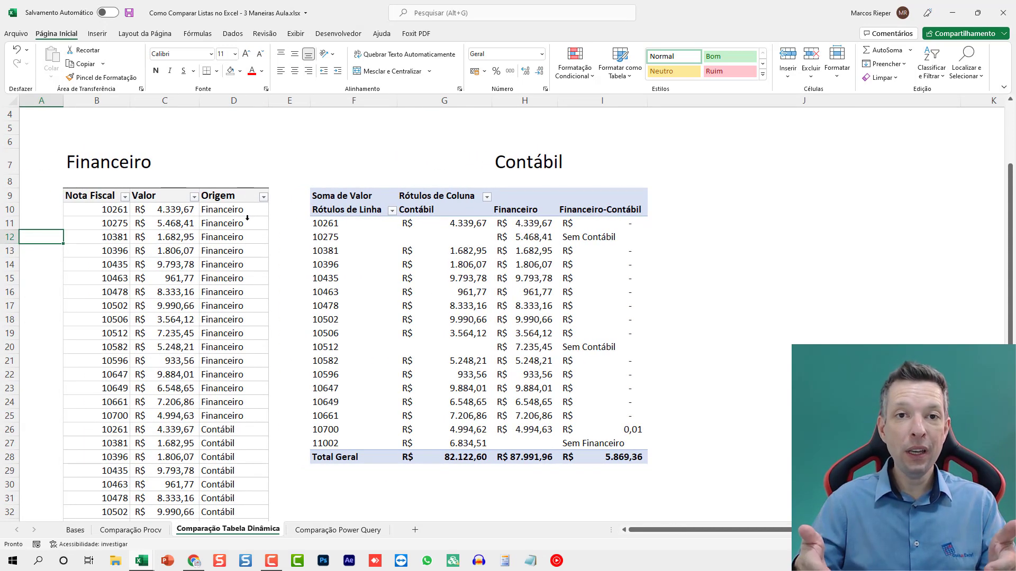
Step: Open the Comparação Power Query sheet and look through the available sources for getting data
scroll(247, 218, "up", 1)
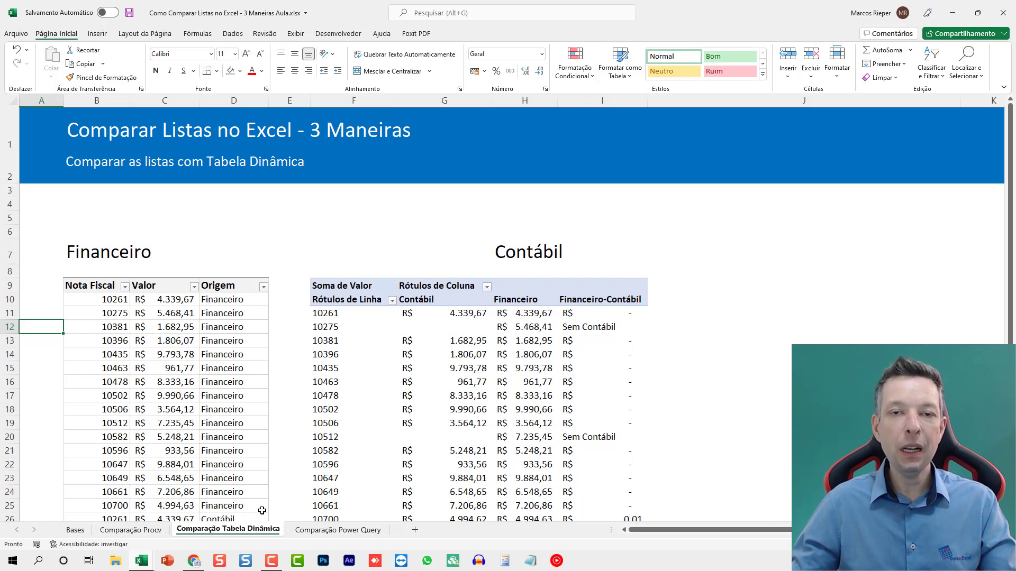
left_click(318, 530)
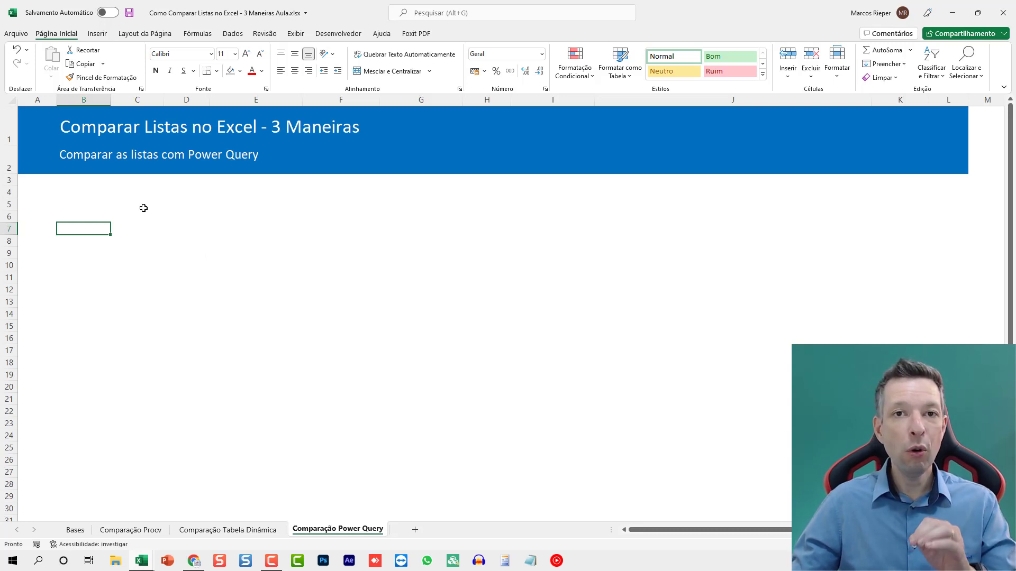
left_click(98, 35)
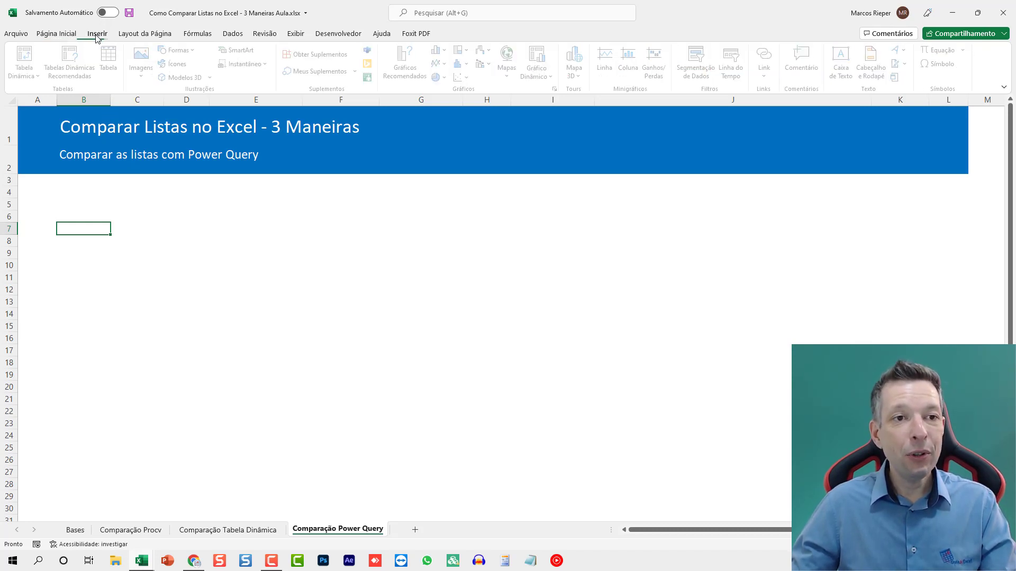
left_click(233, 34)
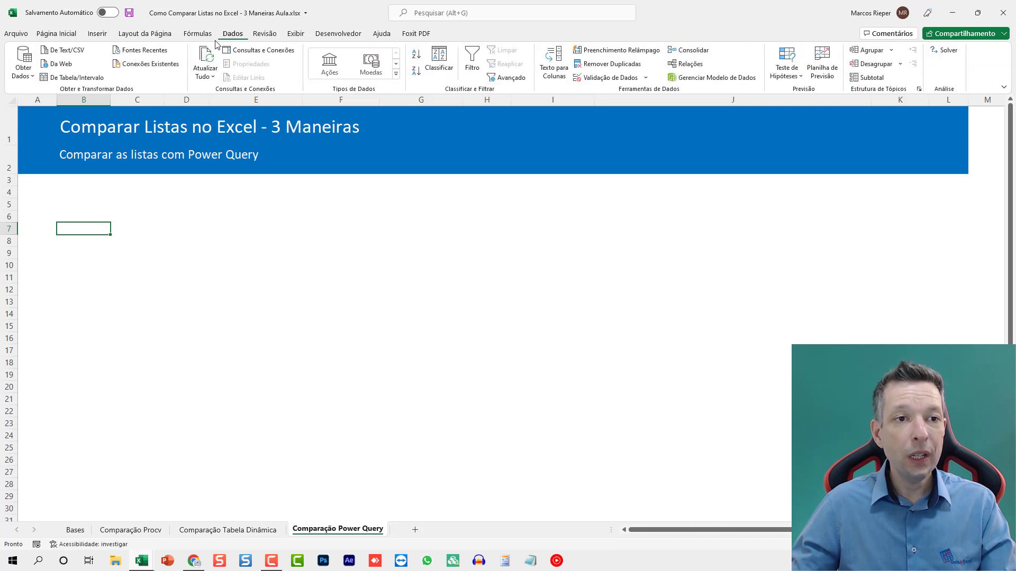
left_click(24, 71)
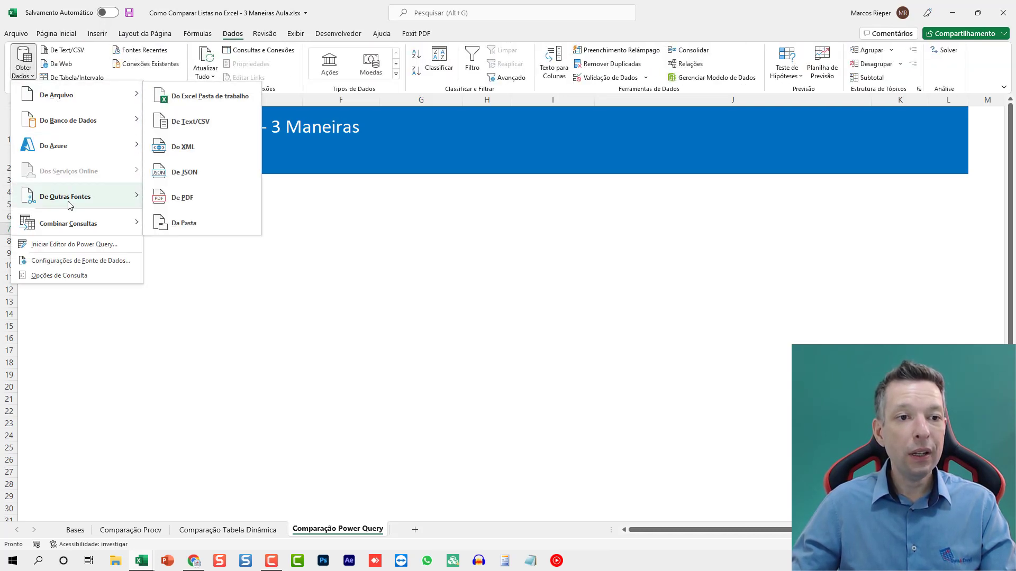
left_click(79, 78)
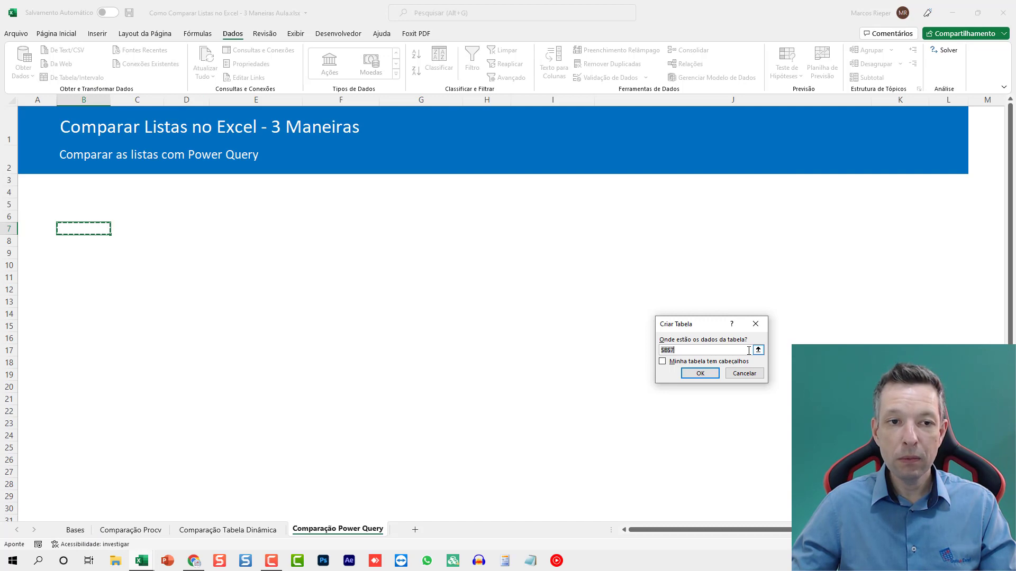
left_click(743, 373)
left_click(72, 78)
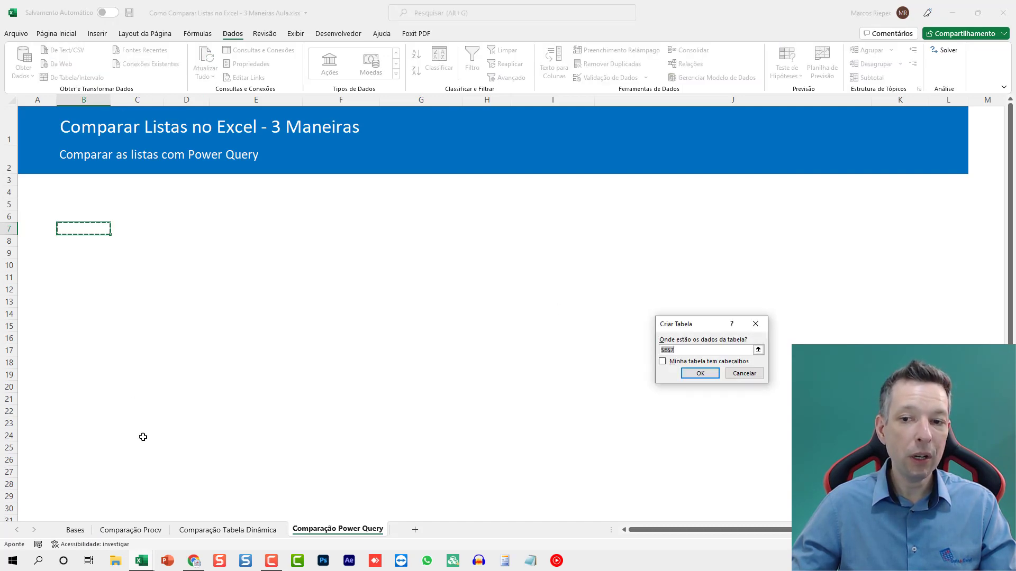
key("Escape")
Step: Bring the Financeiro table from the Bases sheet into the Power Query Editor as a new query
left_click(75, 530)
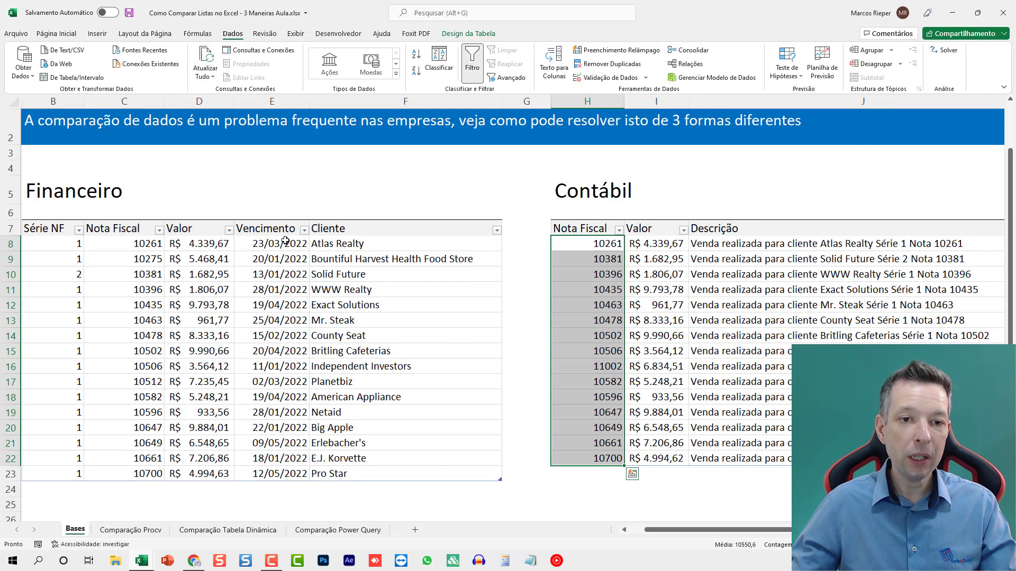
key("Left")
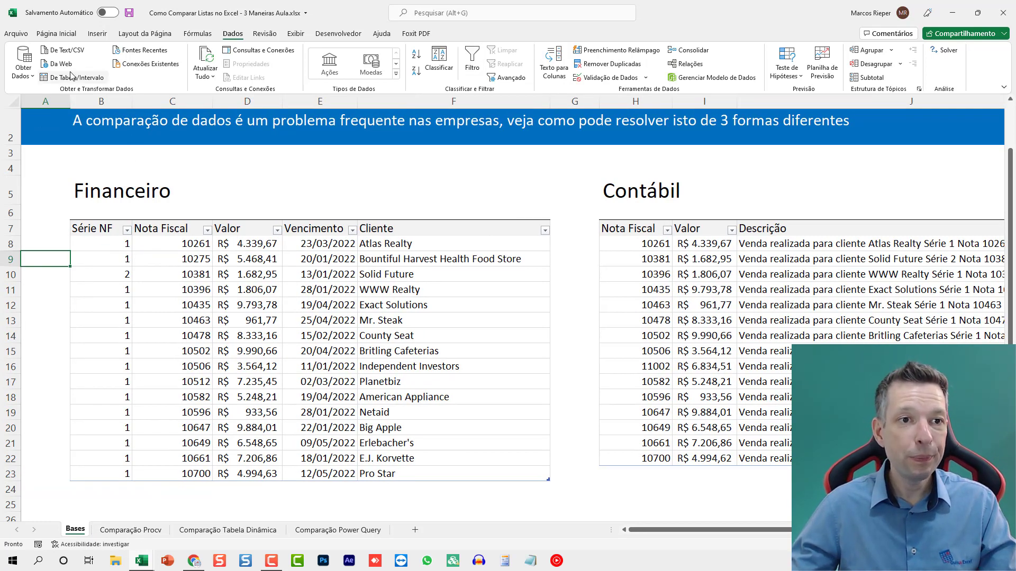
left_click(181, 292)
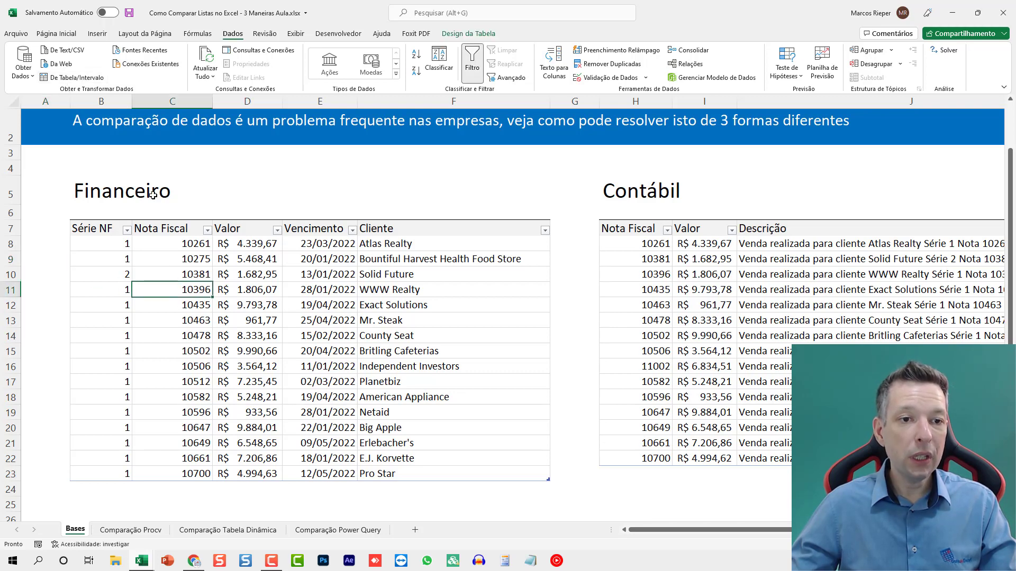
left_click(76, 78)
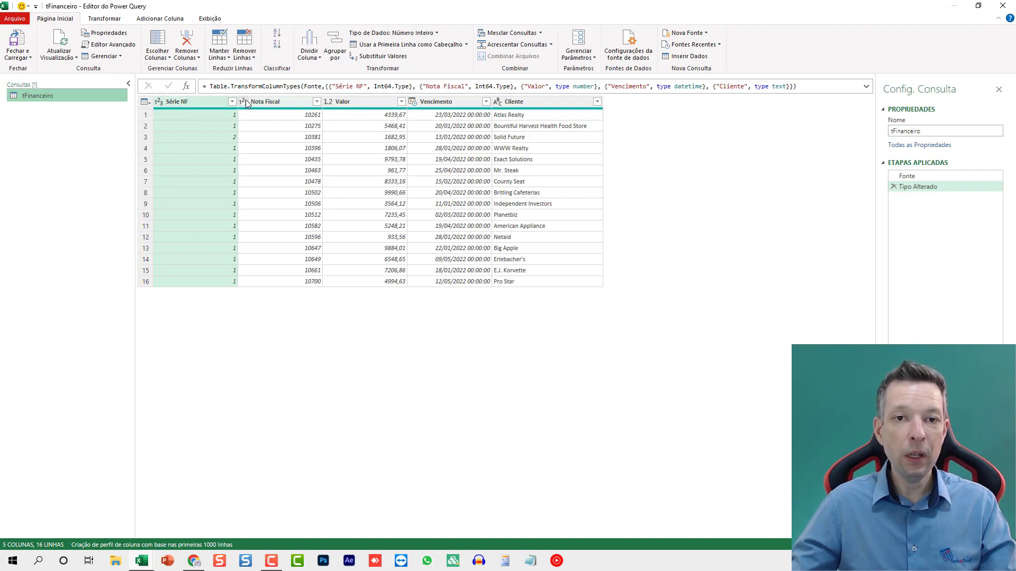
Step: Change the Vencimento column's data type to Data in the tFinanceiro query, replacing the current type conversion
left_click(413, 101)
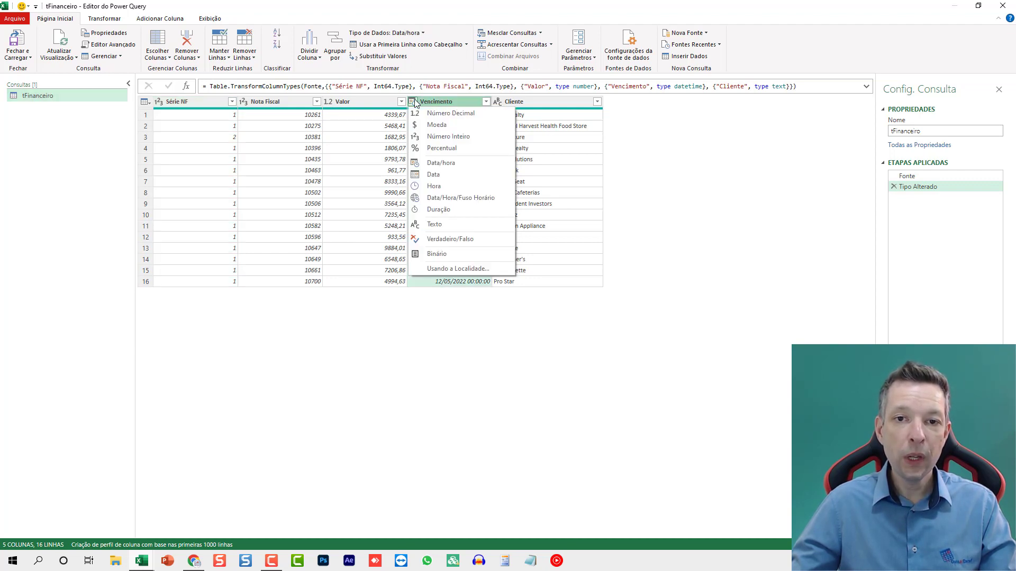
left_click(433, 176)
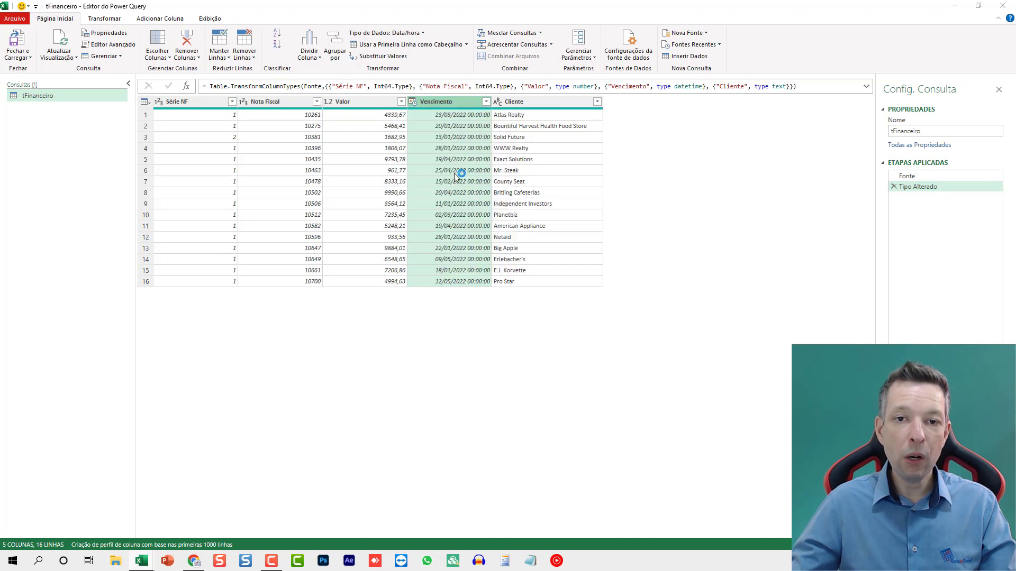
left_click(481, 307)
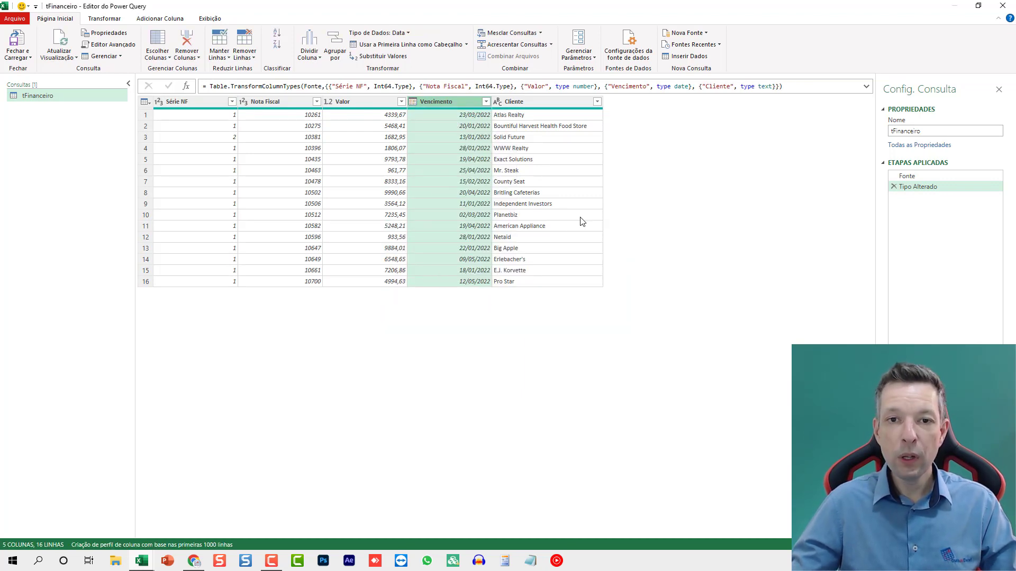
key("ctrl+shift+plus")
key("ctrl+shift+plus")
key("ctrl+shift+plus")
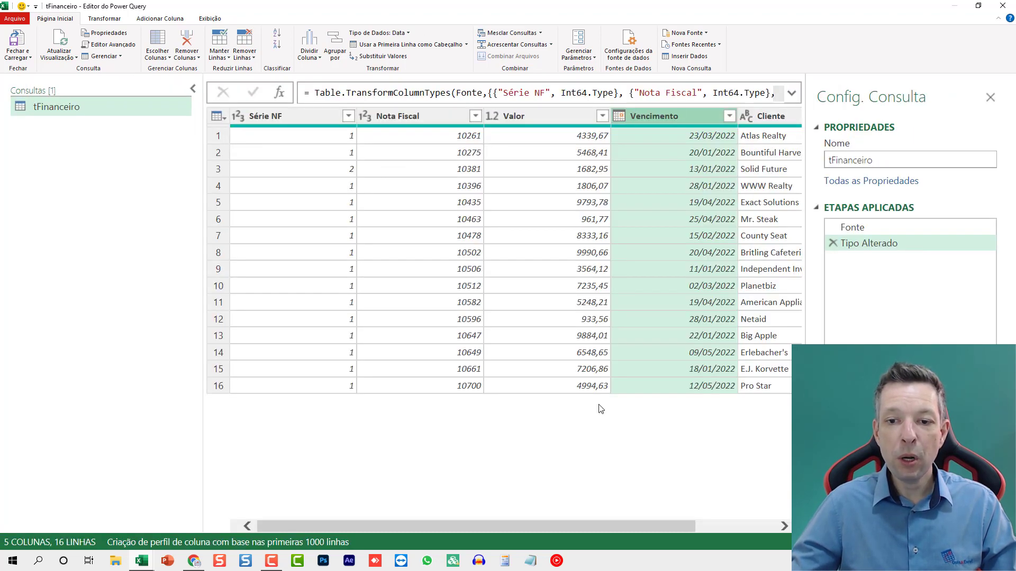
left_click_drag(587, 527, 693, 517)
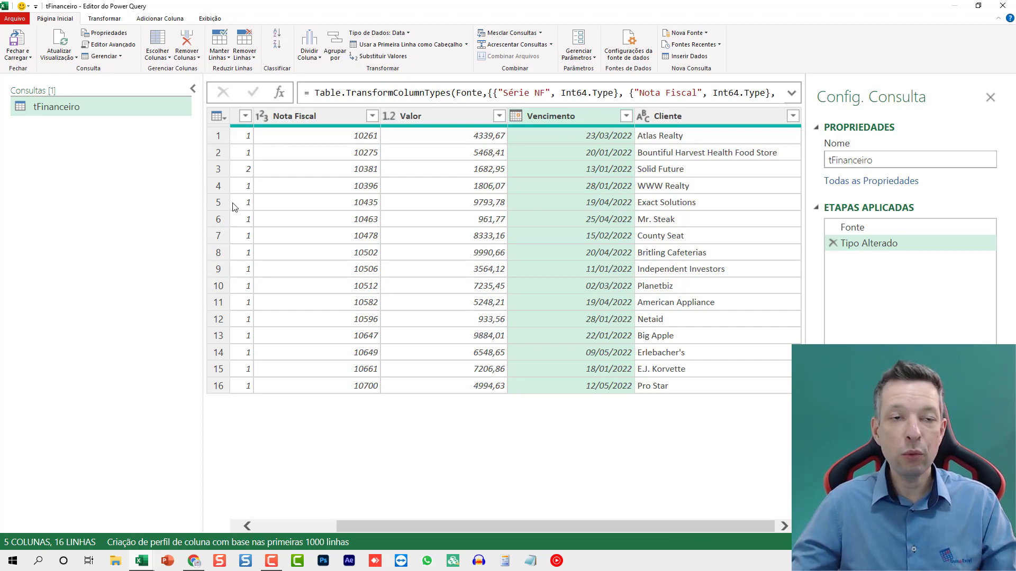
Step: Close the editor and load the tFinanceiro query with the option Apenas Criar Conexão
left_click(18, 56)
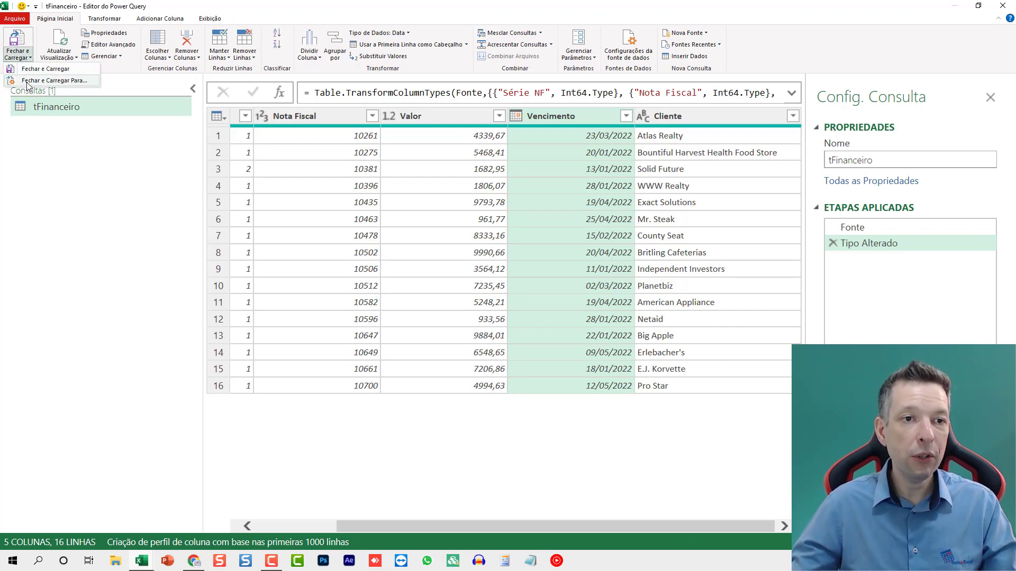
left_click(28, 81)
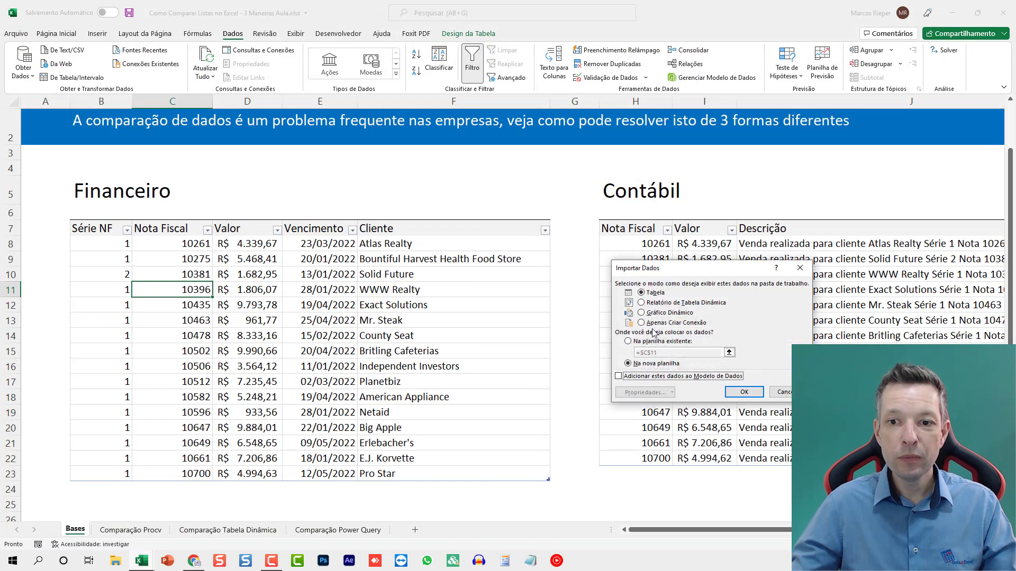
left_click(641, 323)
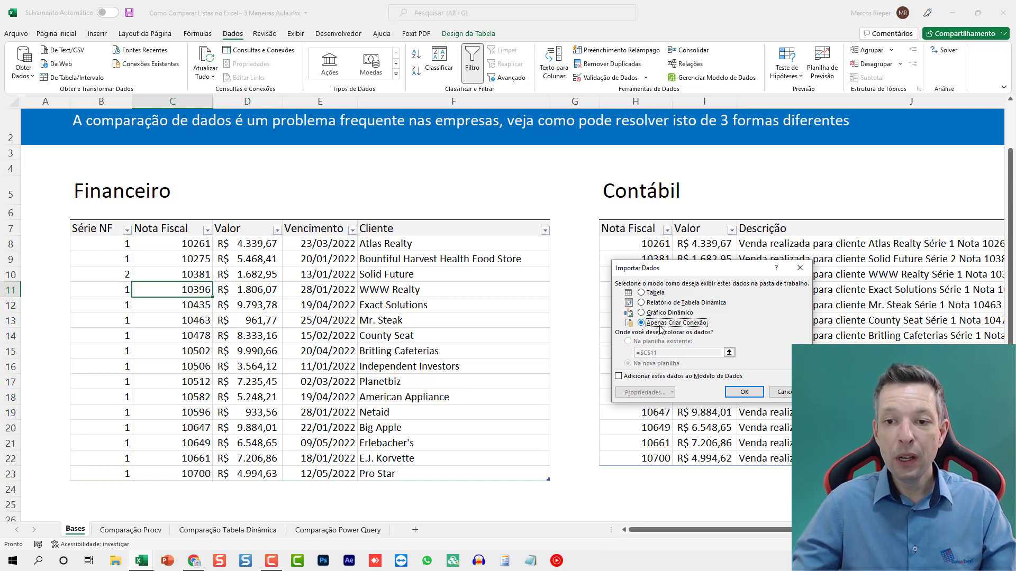
left_click(744, 392)
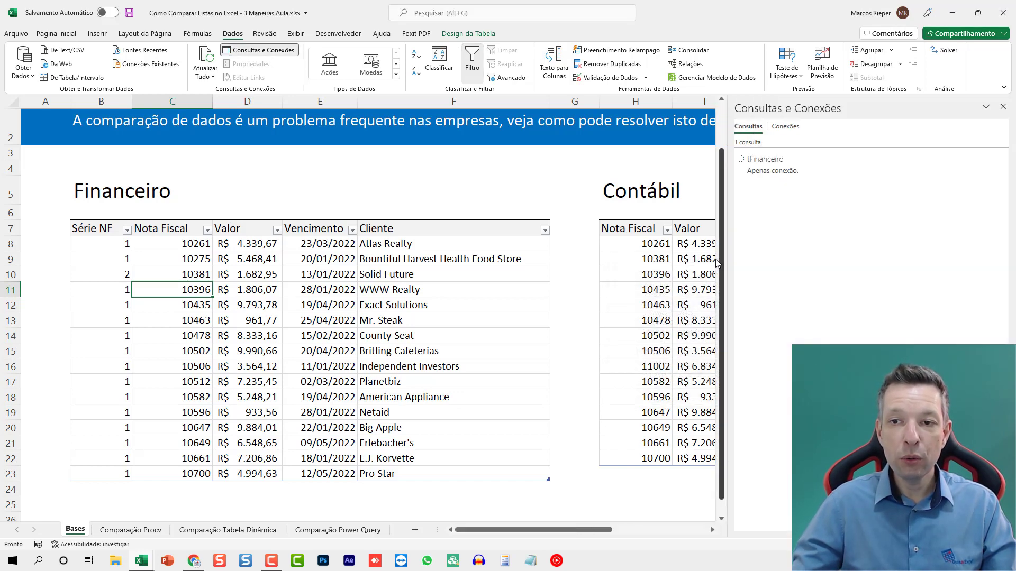
Step: Bring the Contábil table from the Bases sheet into the Power Query Editor as a new query
left_click_drag(590, 530, 686, 535)
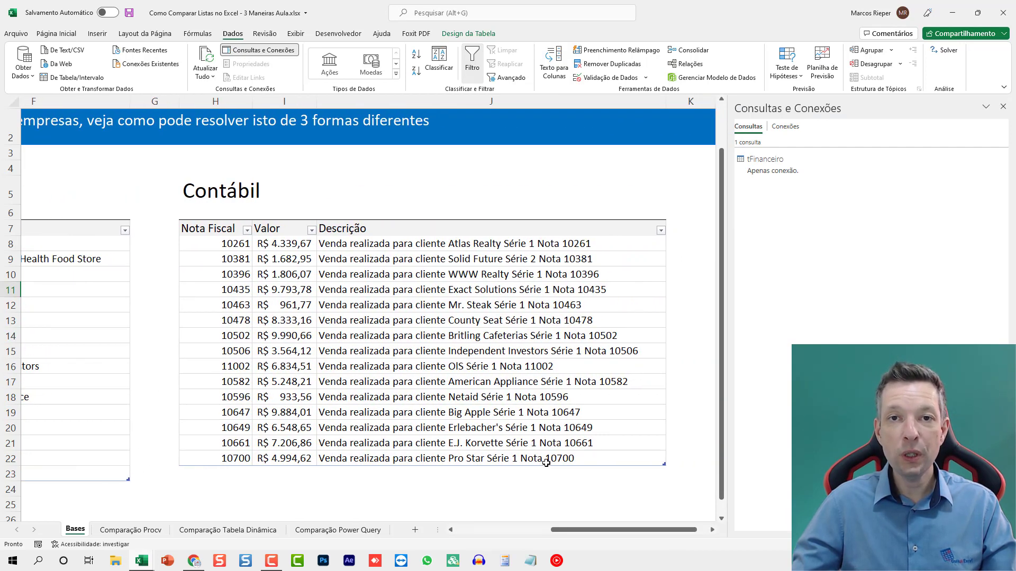
left_click(335, 291)
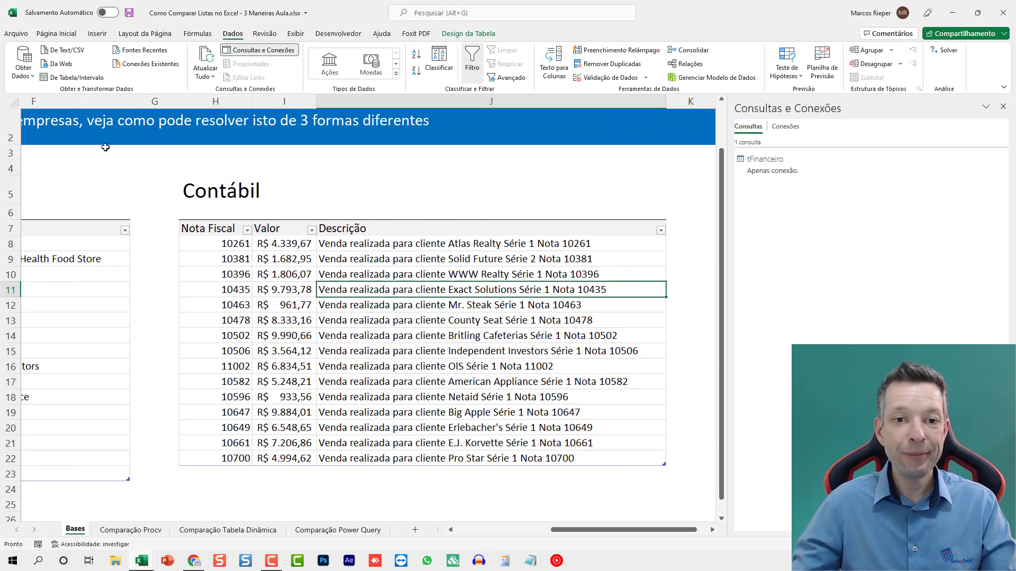
left_click(63, 78)
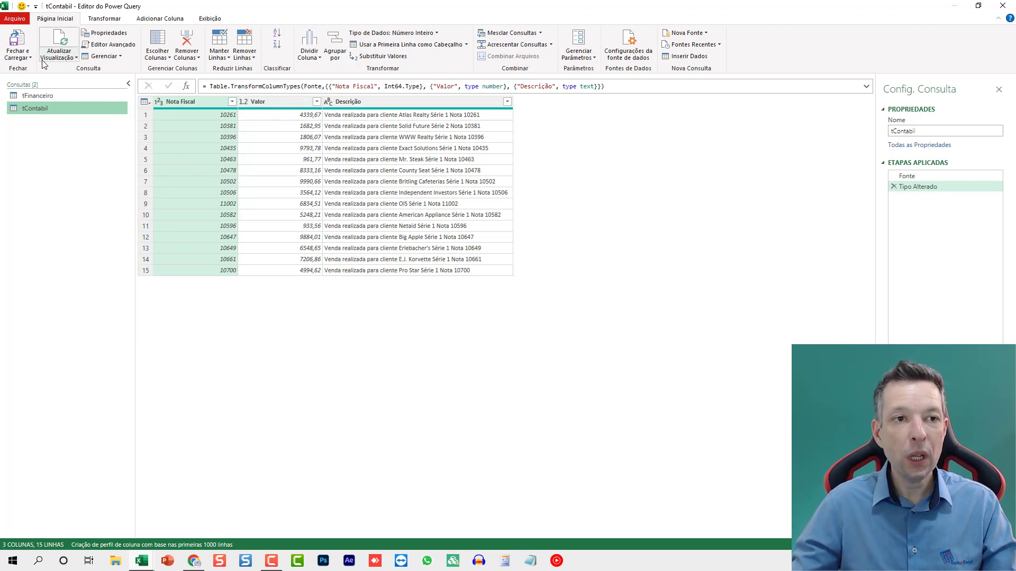
Step: Load the tContabil query with the option Apenas Criar Conexão and save the workbook
left_click(19, 55)
left_click(42, 81)
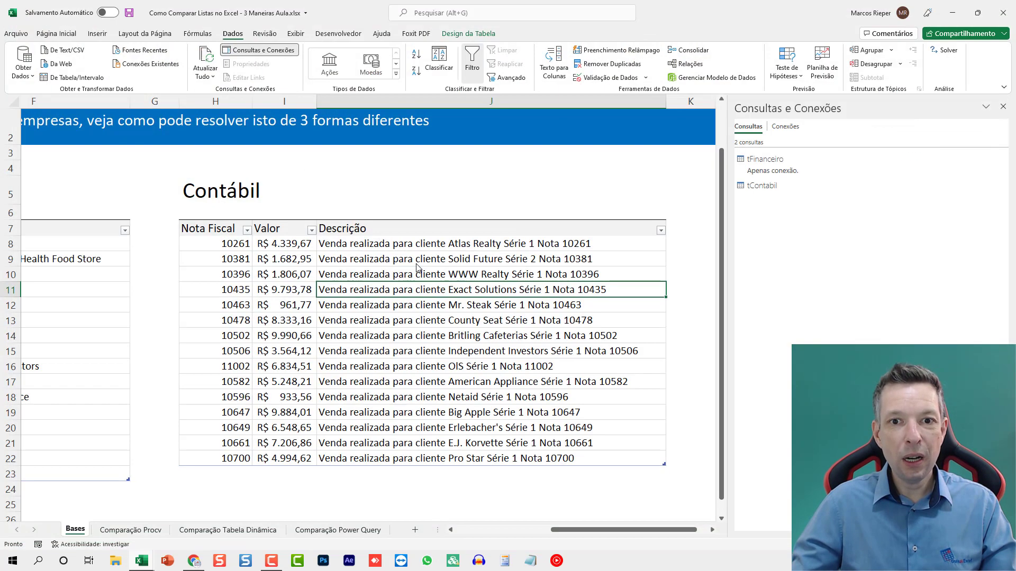
left_click(641, 322)
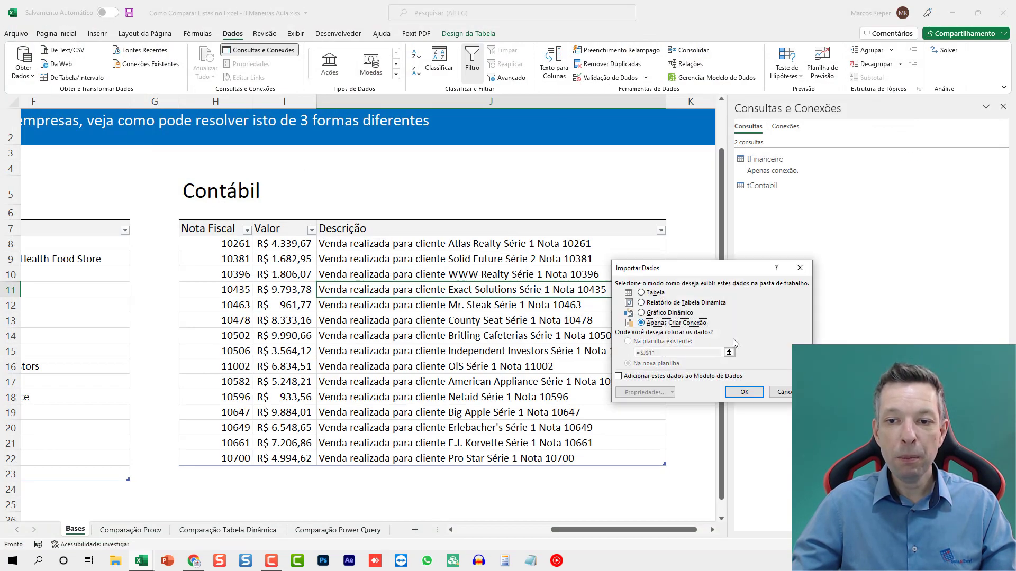
left_click(743, 391)
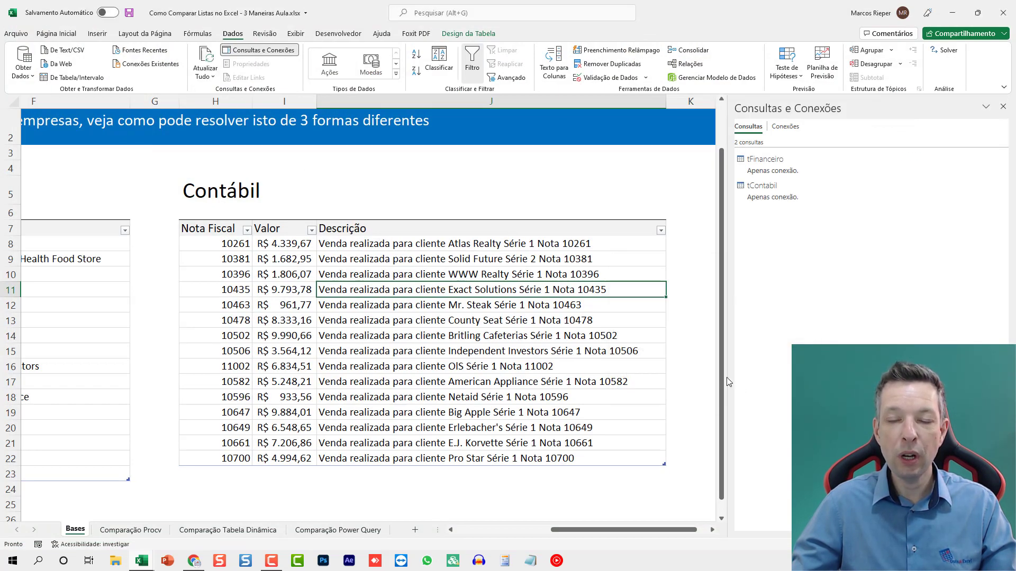
left_click(446, 184)
left_click(132, 15)
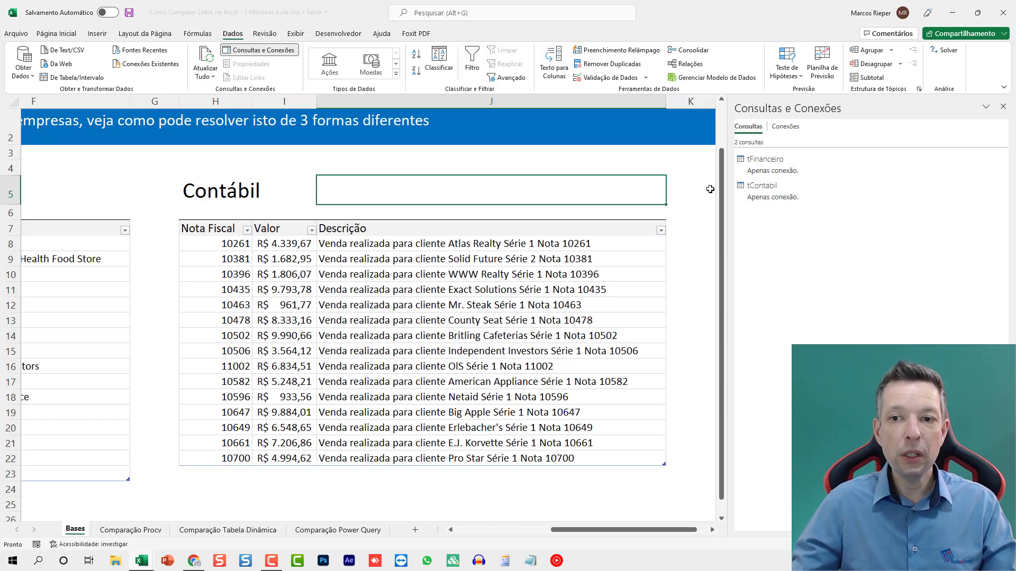
Step: Reopen the tContabil query in the Power Query Editor and switch to the tFinanceiro query
right_click(778, 195)
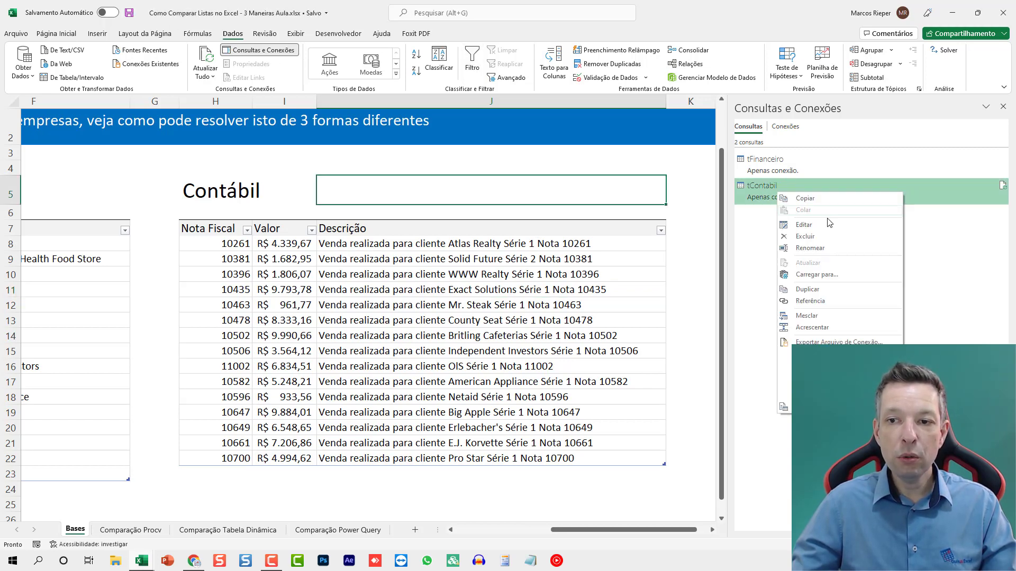
left_click(844, 218)
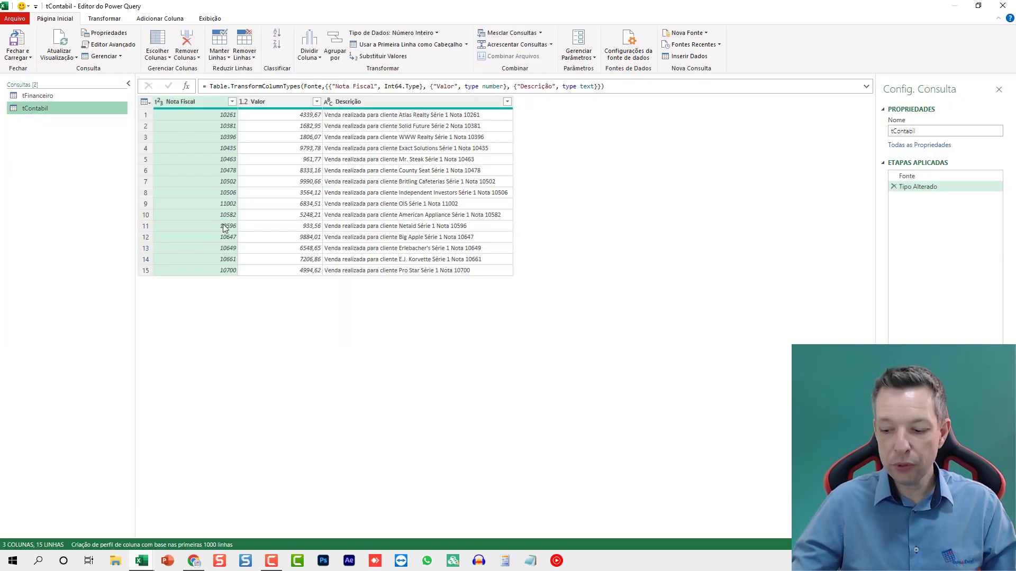
left_click(42, 94)
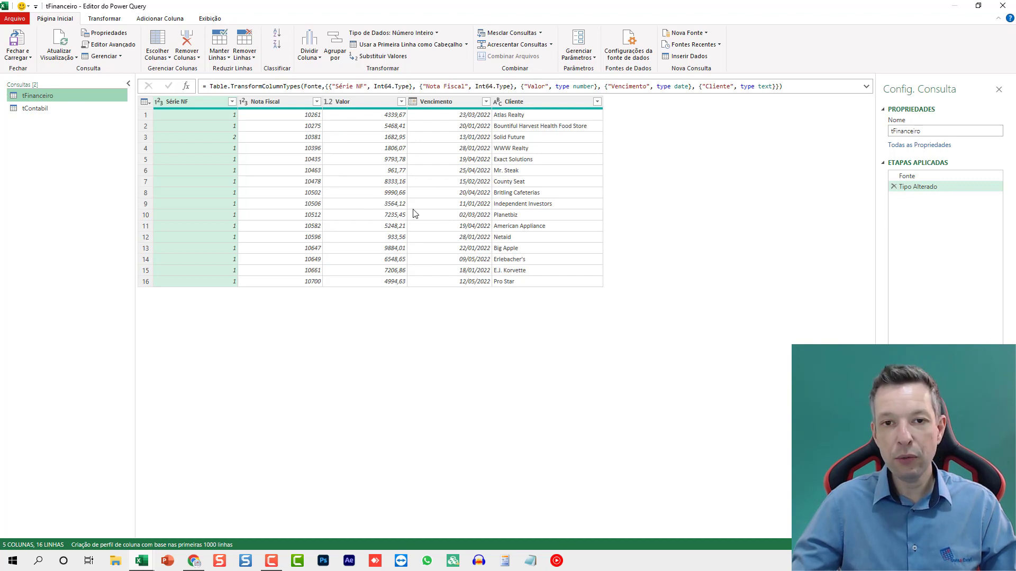
key("ctrl+shift+plus")
key("ctrl+shift+plus")
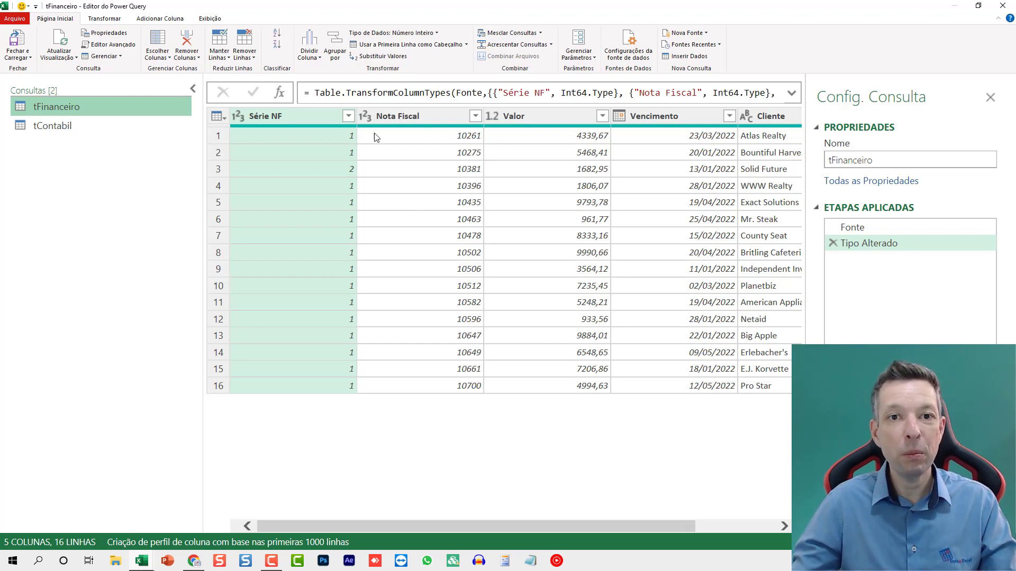
Step: Merge tFinanceiro with tContabil on their Nota Fiscal columns, using the join type Externa Completa (todas as linhas de ambos)
left_click(507, 34)
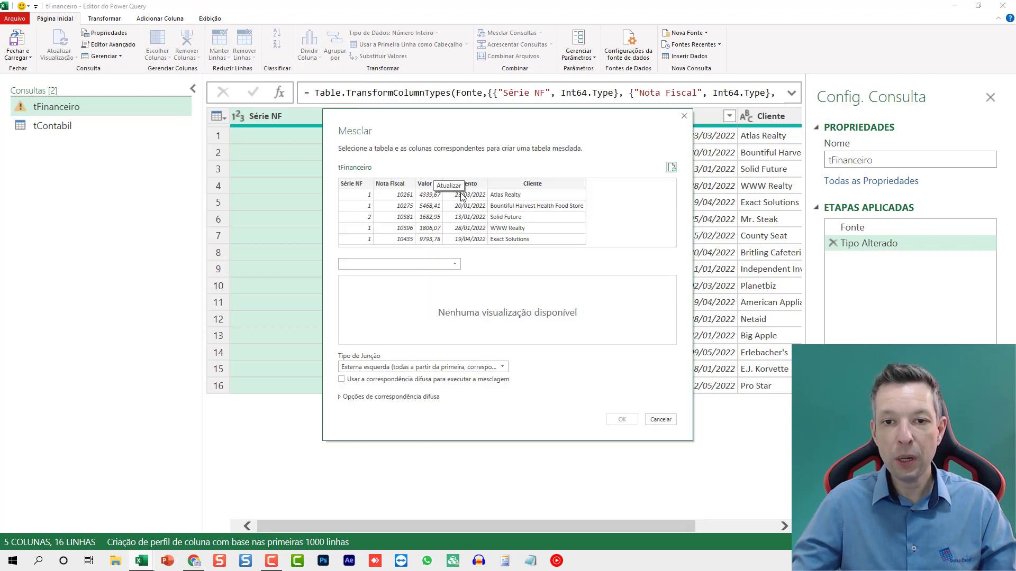
left_click(392, 185)
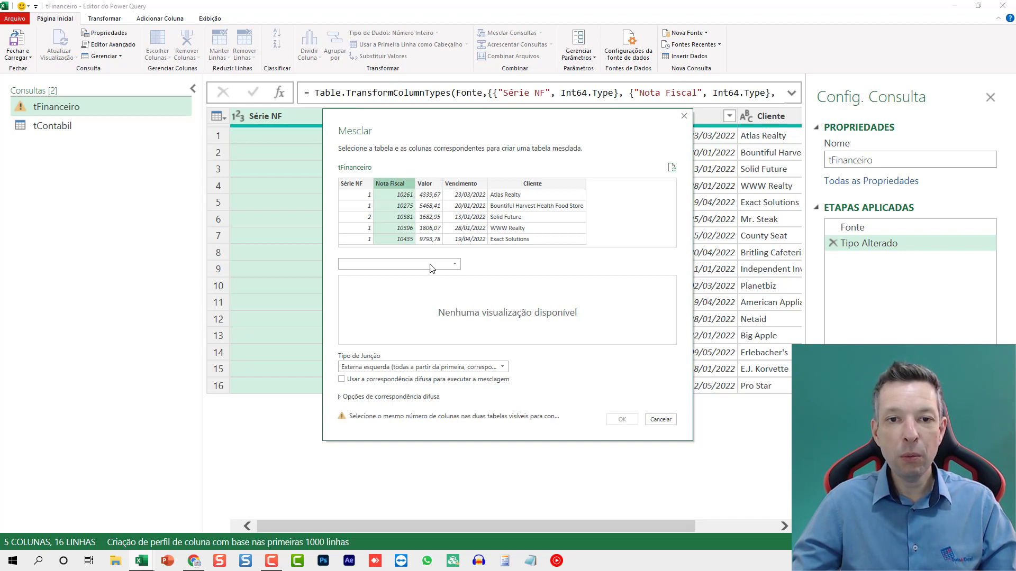
left_click(411, 264)
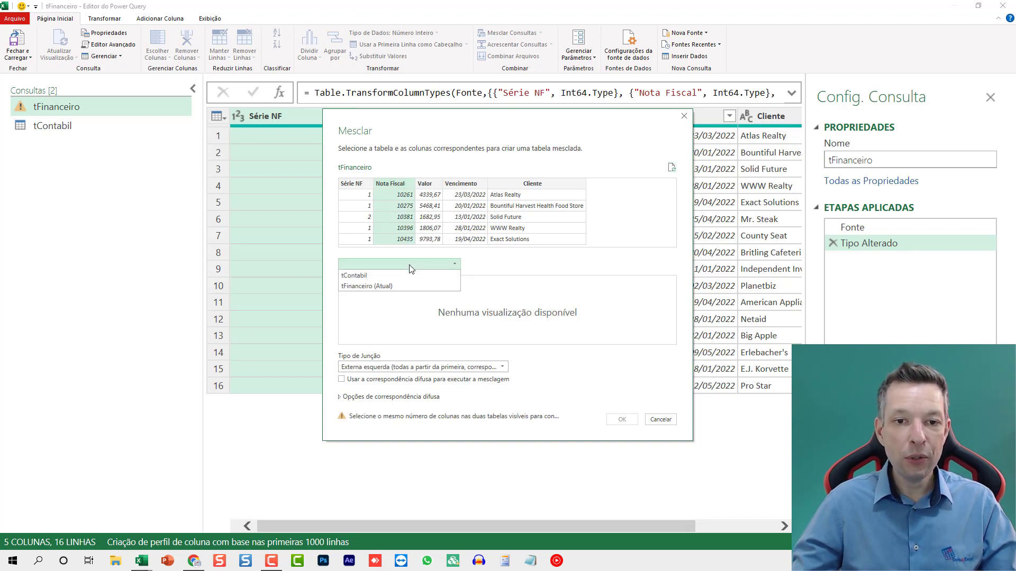
left_click(383, 275)
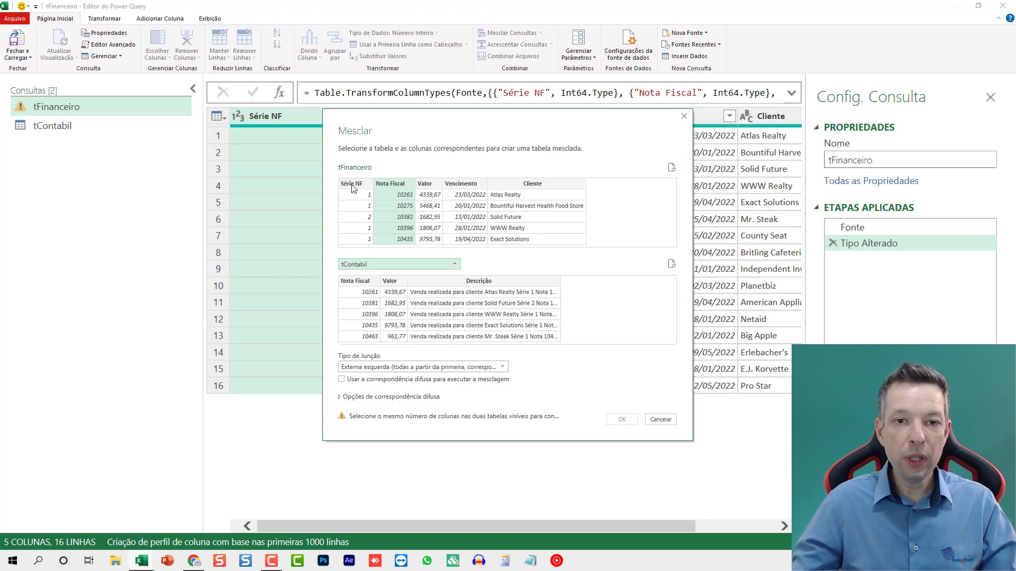
left_click(358, 280)
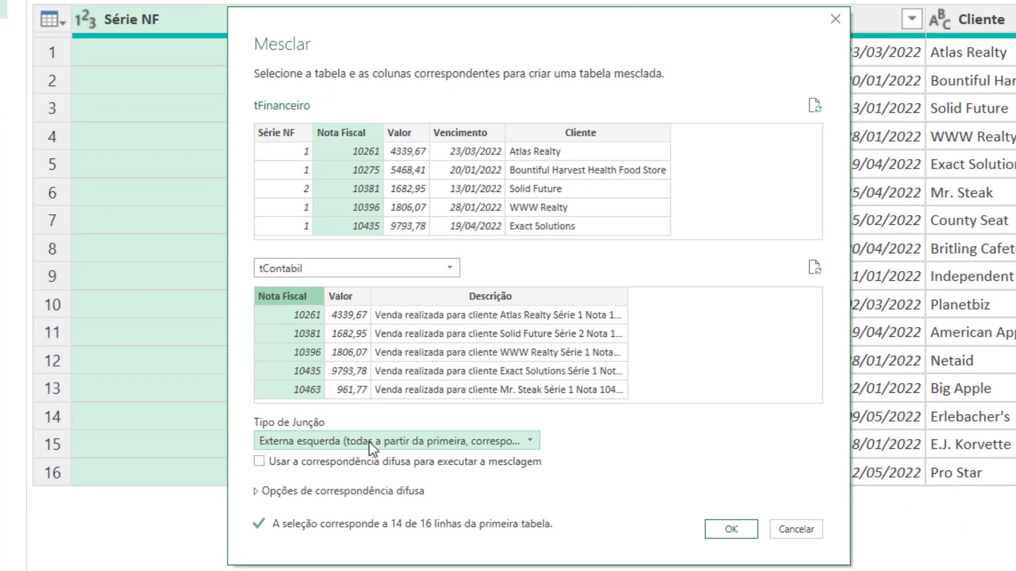
left_click(373, 449)
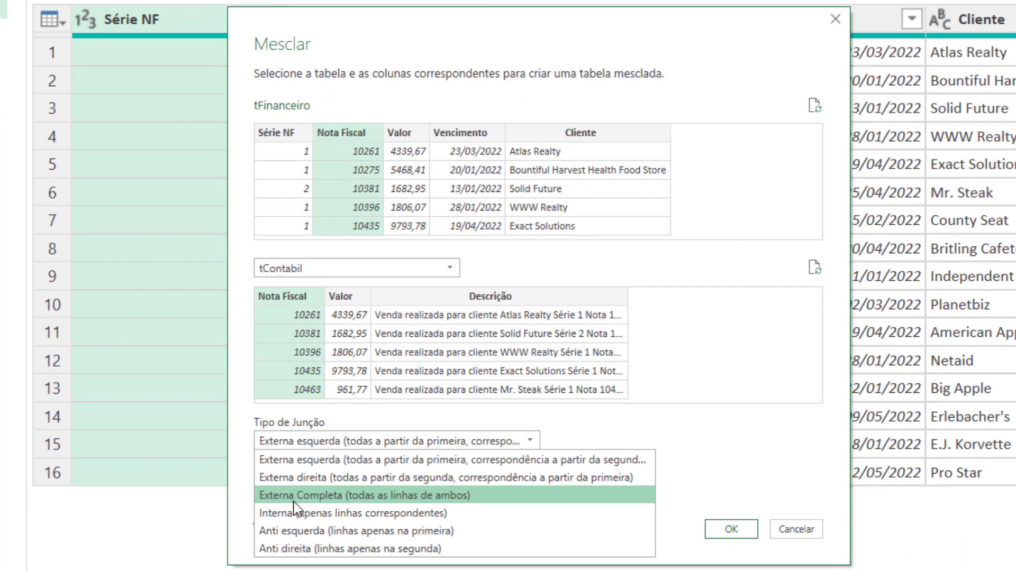
left_click(352, 499)
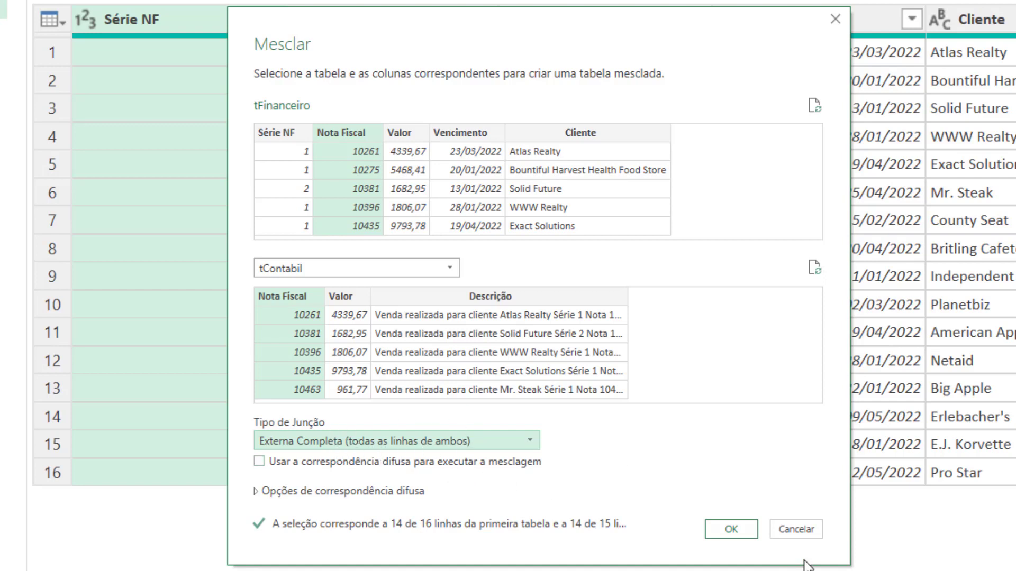
left_click(729, 534)
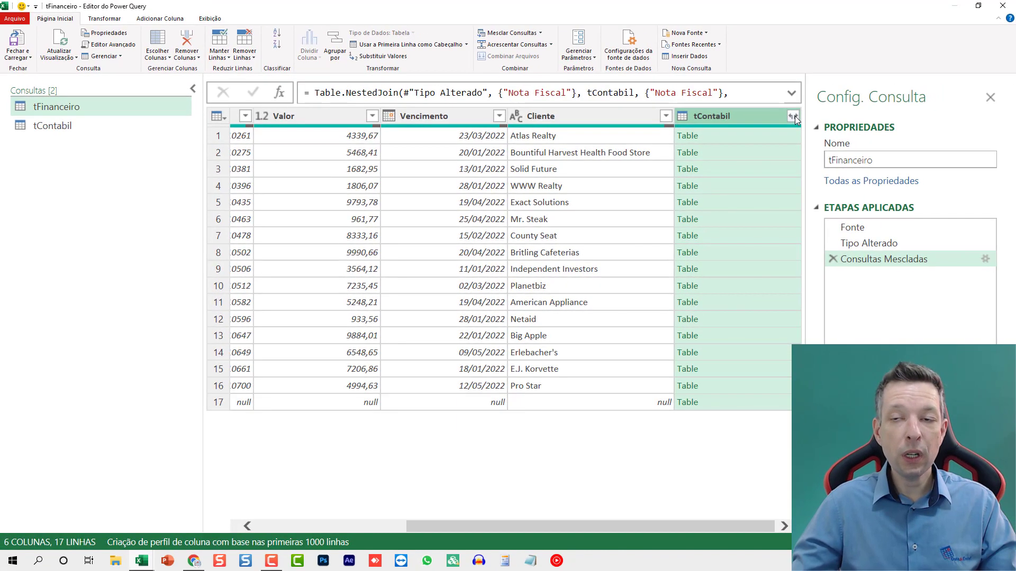
Step: Expand the merged tContabil column into Nota Fiscal, Valor and Descrição, keeping the original column name as prefix
left_click(793, 116)
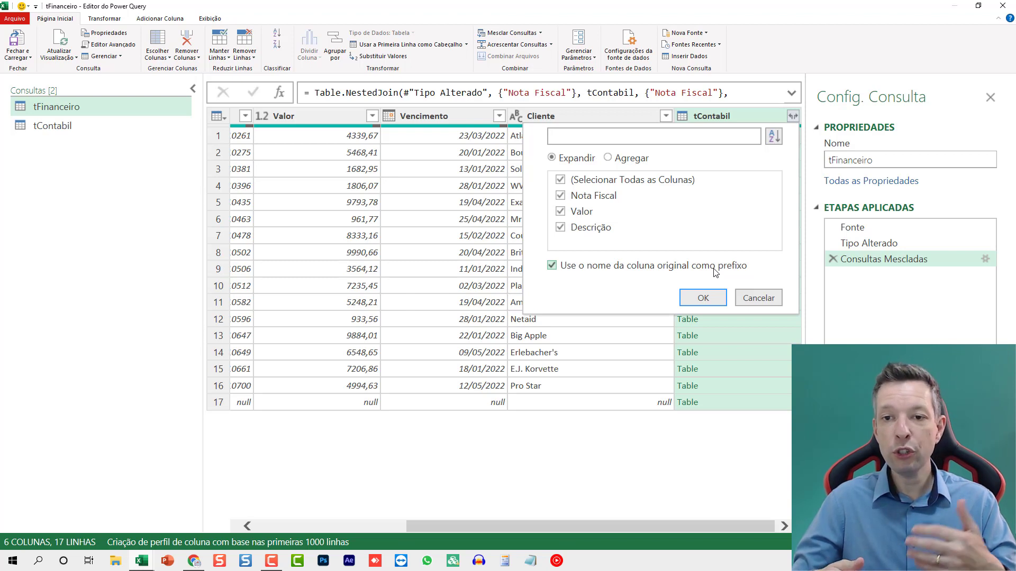
left_click(703, 299)
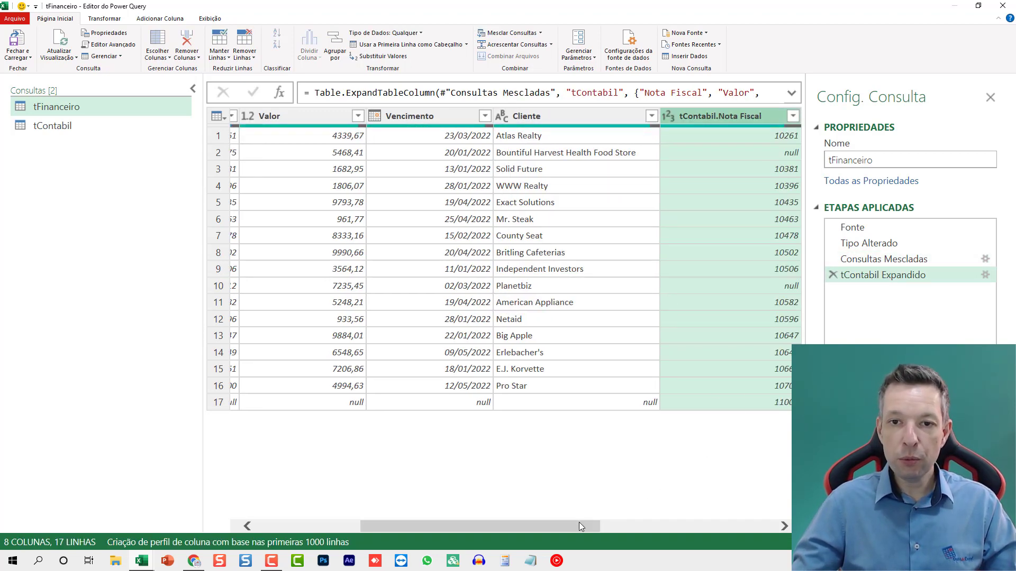
key("ctrl+minus")
key("ctrl+minus")
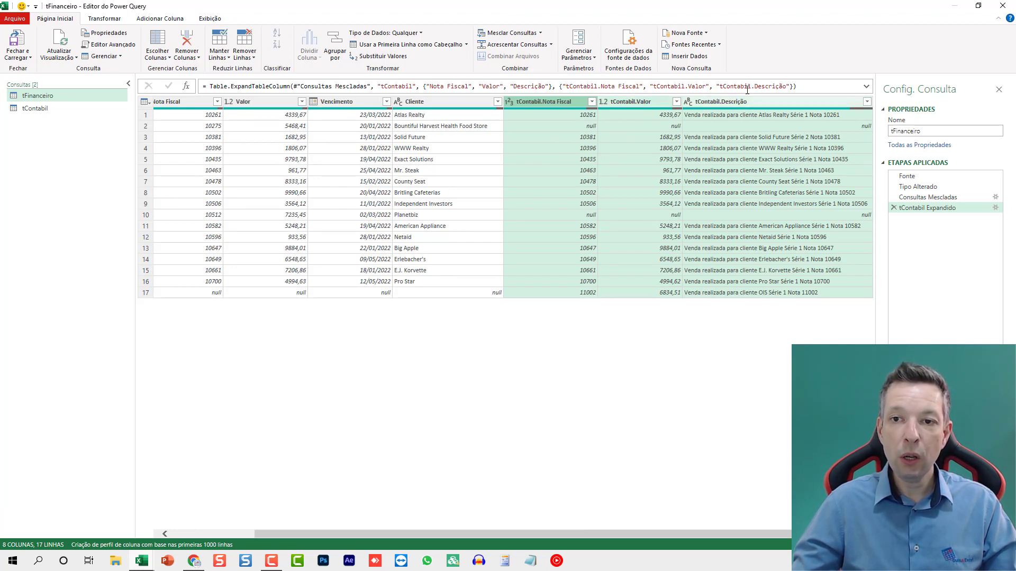
Step: Examine the rows of the merged table where Nota Fiscal or tContabil.Nota Fiscal is null
left_click(539, 126)
scroll(177, 130, "left", 1)
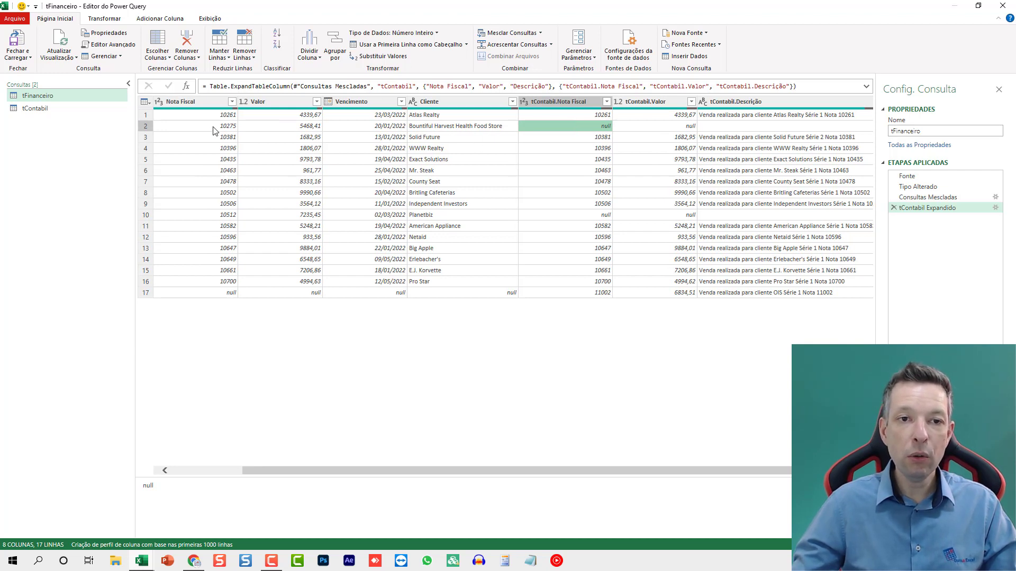
left_click(591, 215)
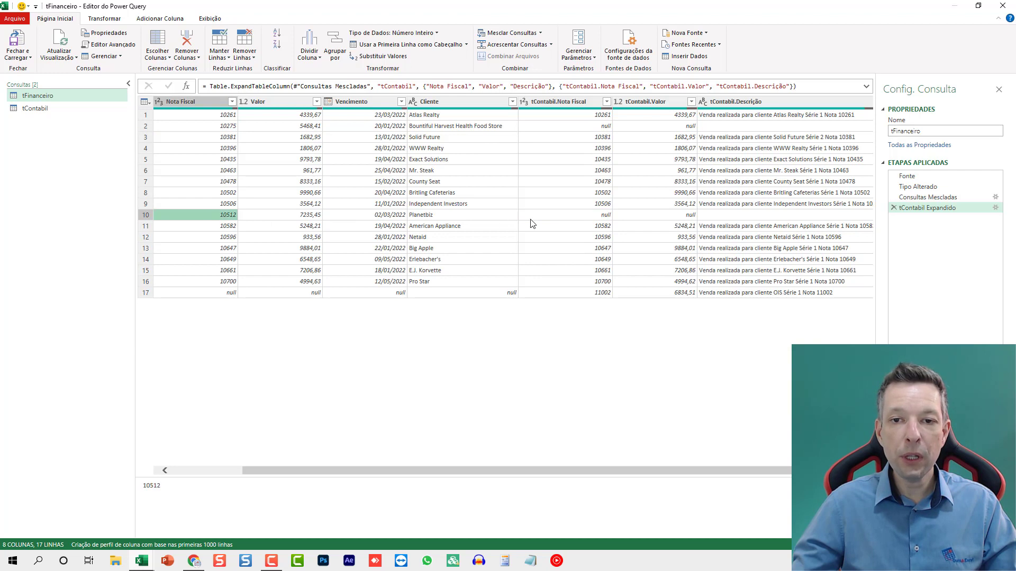
left_click(576, 296)
left_click(200, 294)
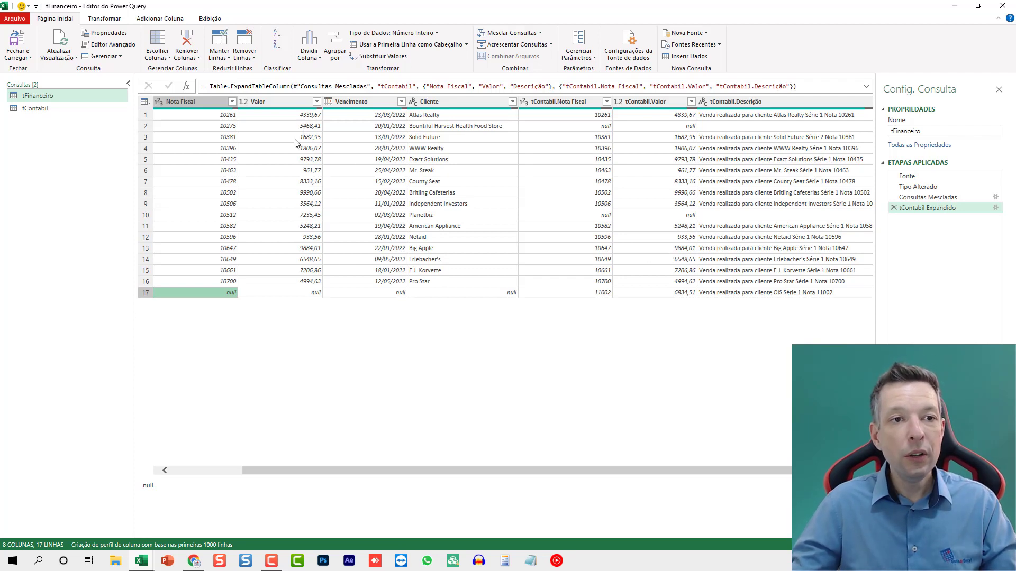
Step: Start a conditional column named Financeiro-Contábil that outputs "Sem Financeiro" when Nota Fiscal equals null
left_click(162, 18)
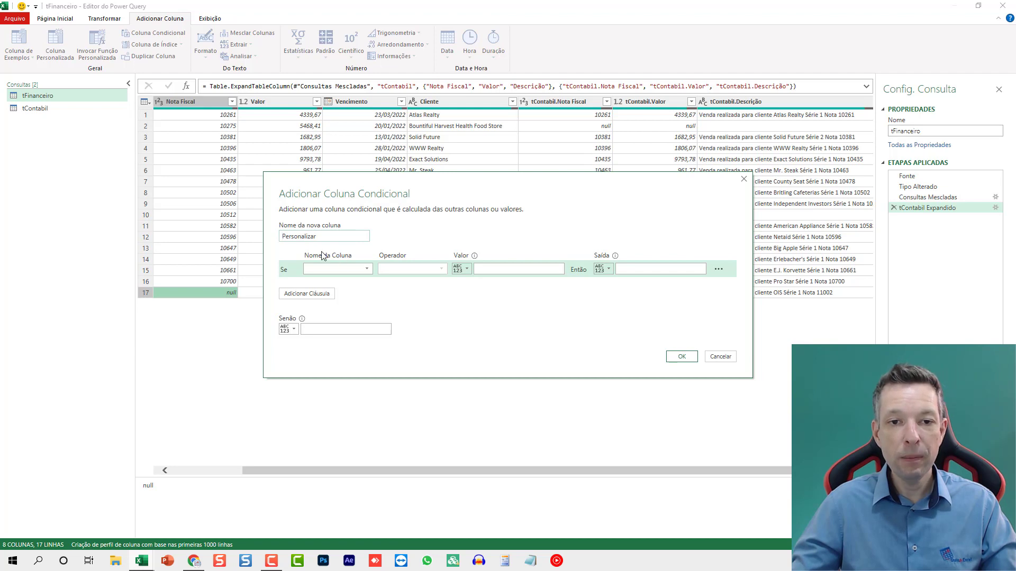
type("Fina")
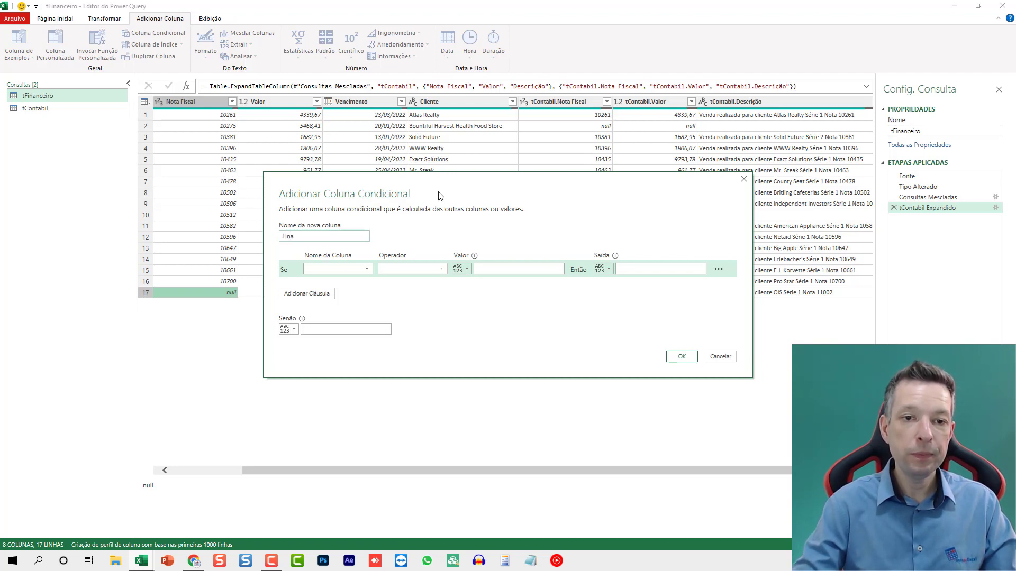
type("nceiro-Contábil")
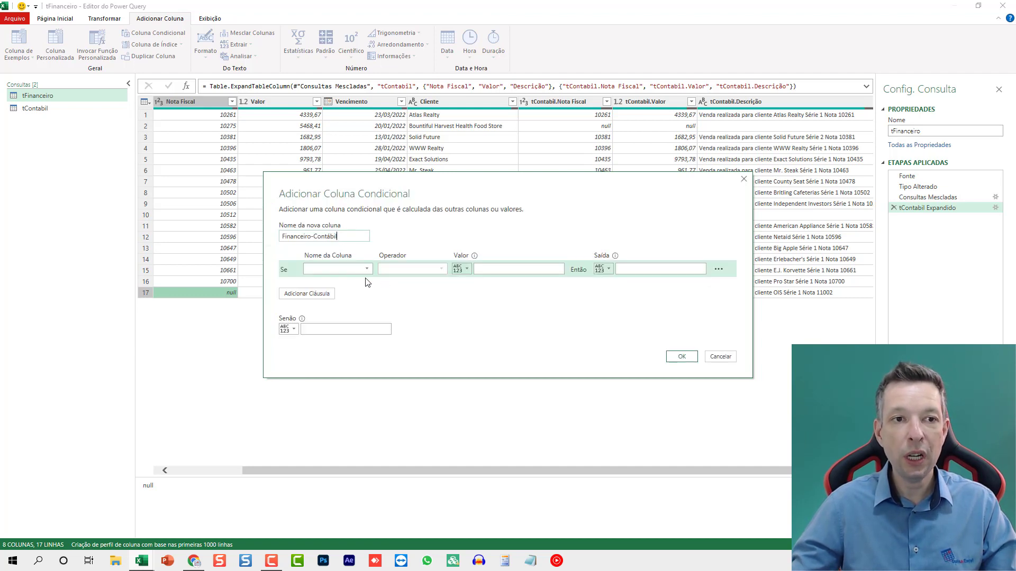
left_click(328, 274)
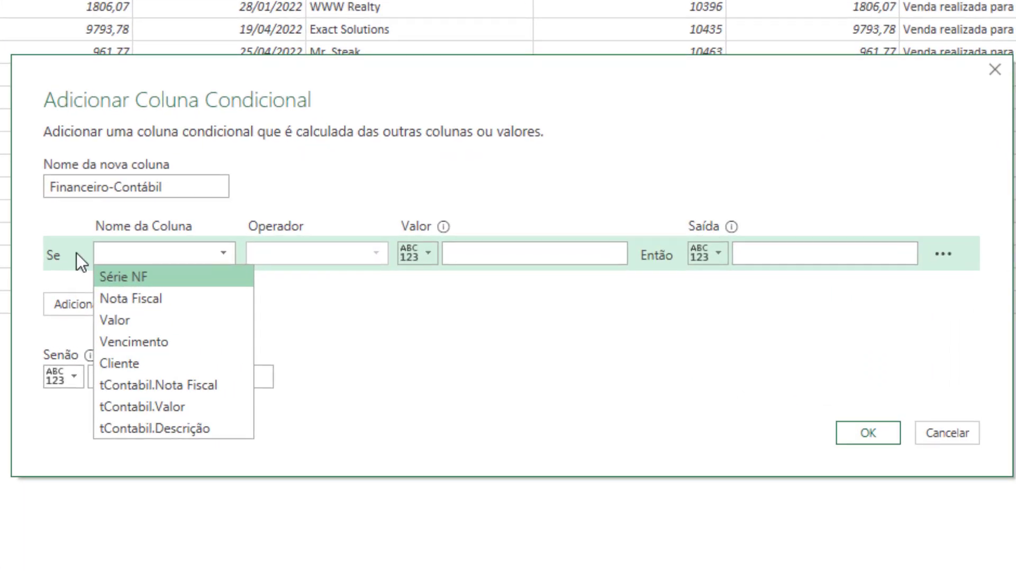
left_click(141, 297)
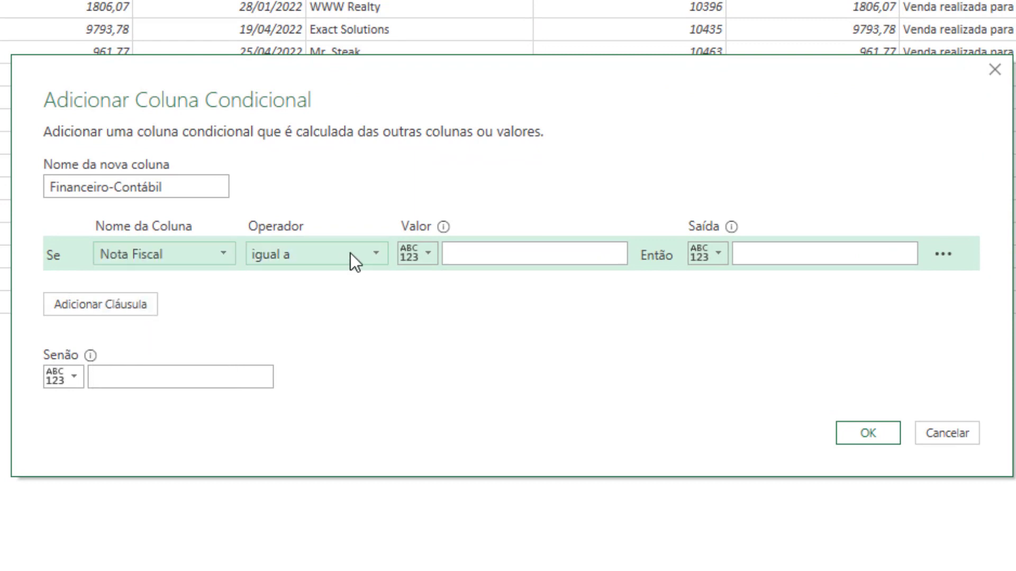
left_click(490, 255)
type("null")
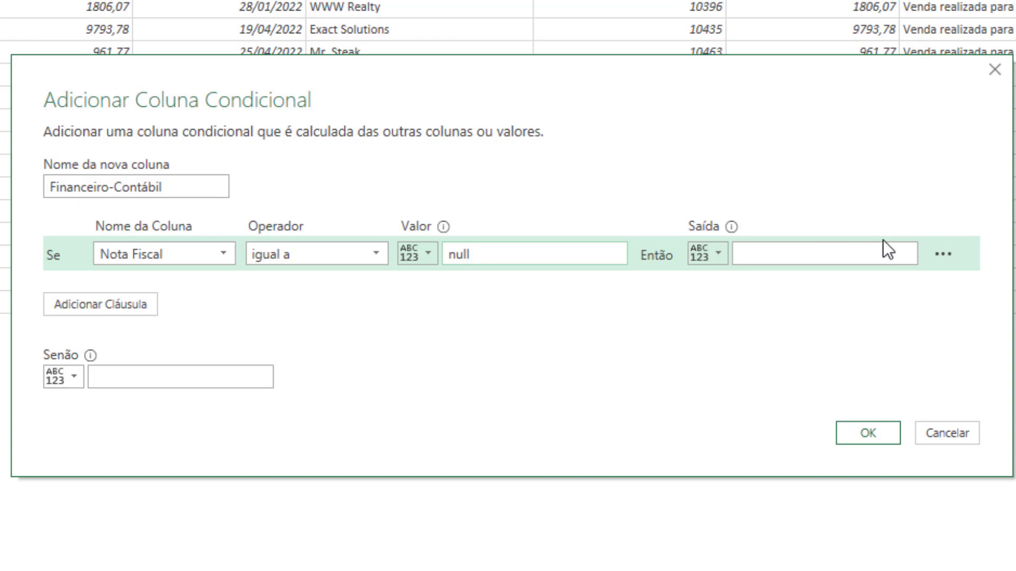
left_click(788, 255)
type("Sem Financeiro")
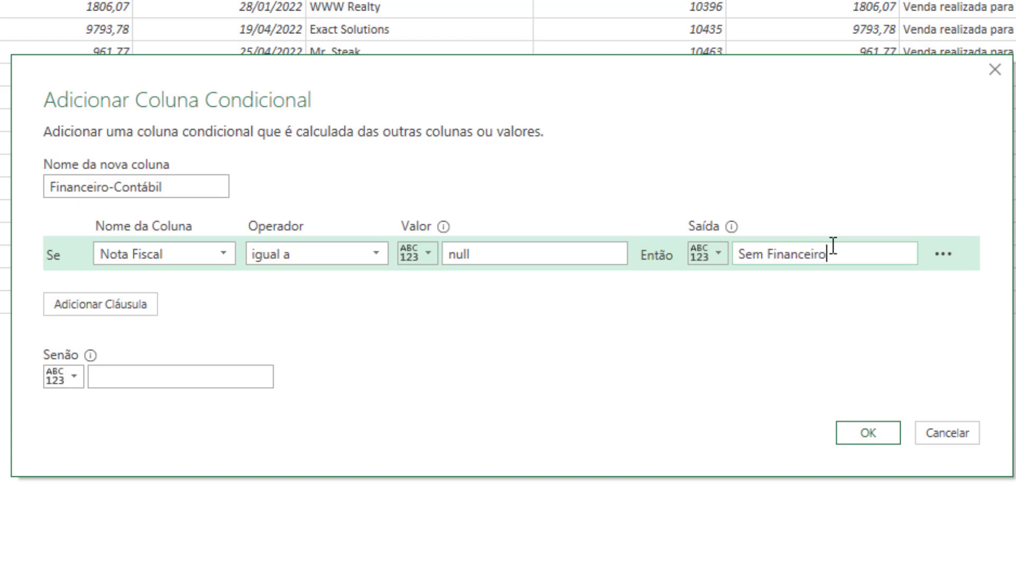
Step: Add a second clause to the conditional column that outputs "Sem Contábil" when tContabil.Nota Fiscal equals null
left_click(125, 308)
left_click(163, 294)
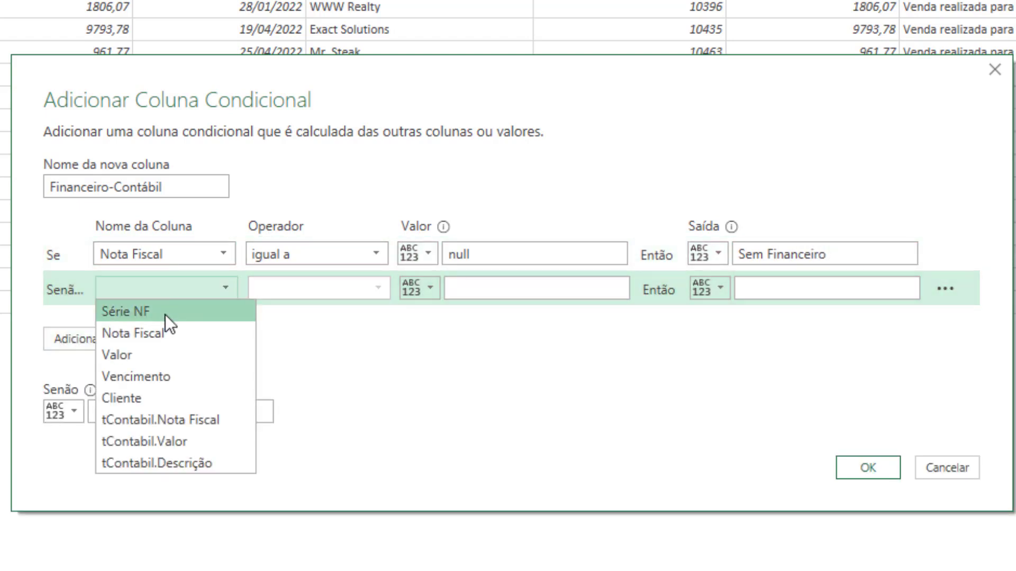
left_click(145, 422)
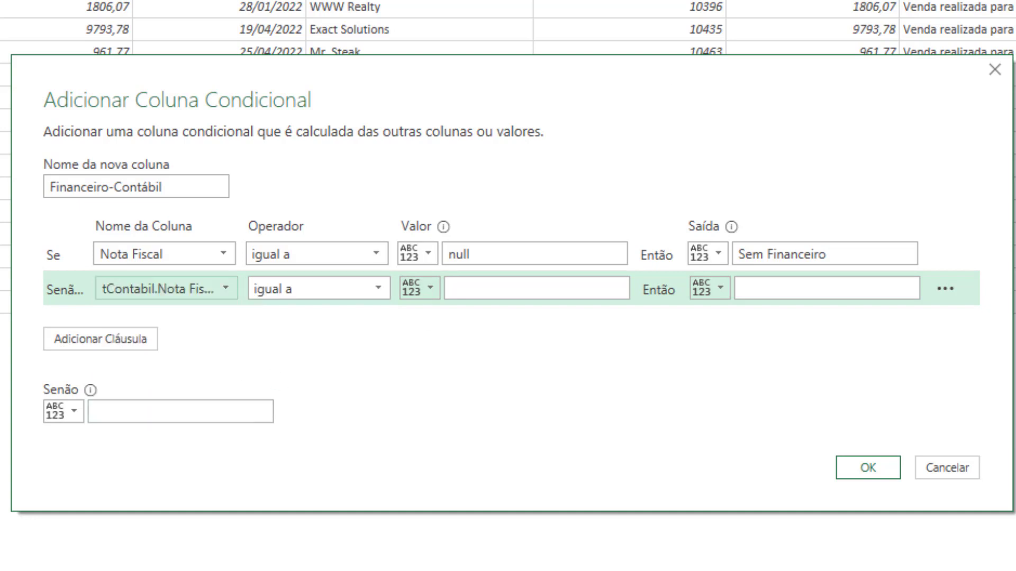
left_click(515, 290)
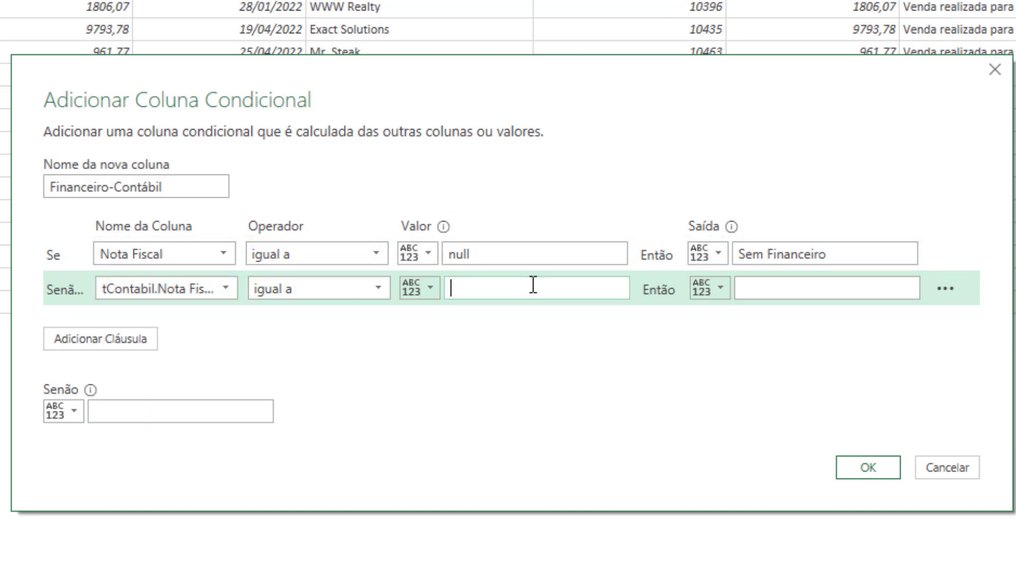
type("null")
left_click(834, 294)
type("Sem C")
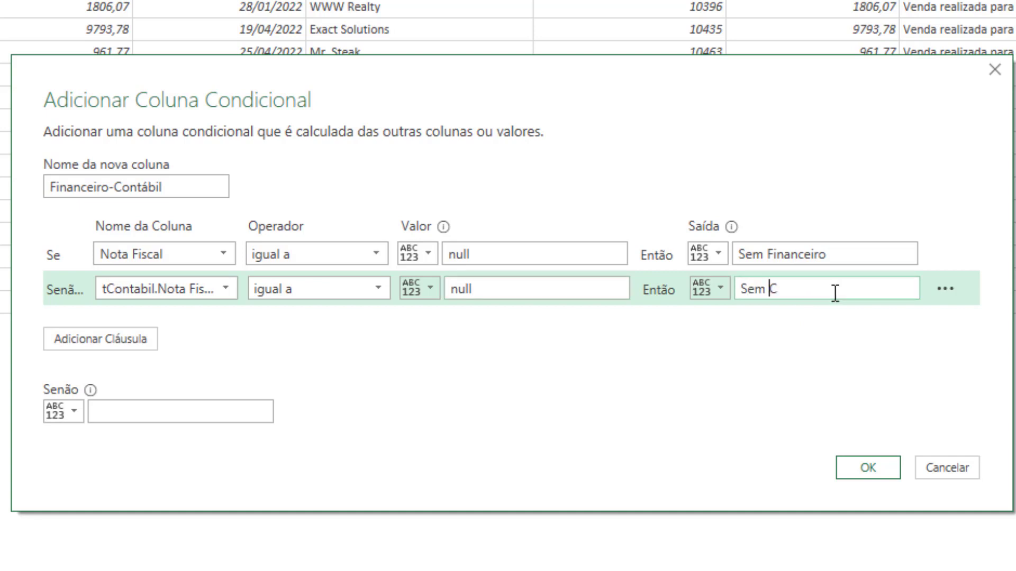
type("ontábil")
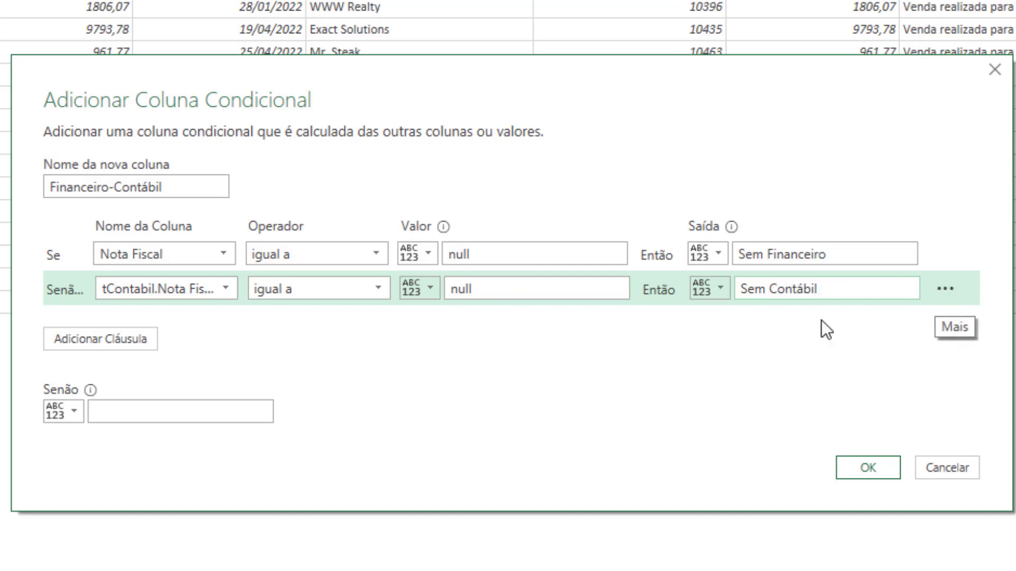
Step: Make the conditional column return the Valor column in all other cases and create it
left_click(68, 415)
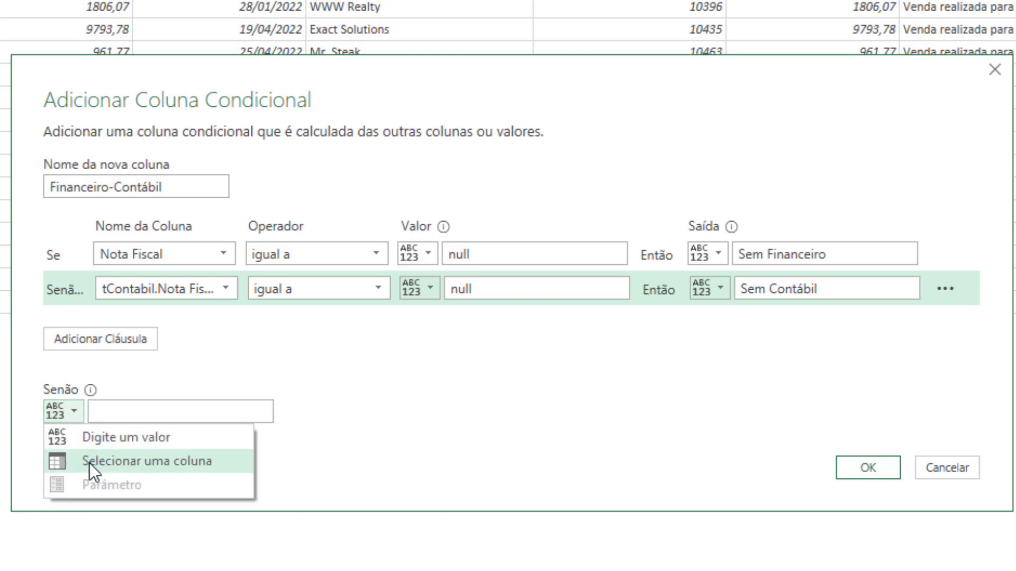
left_click(90, 462)
left_click(151, 405)
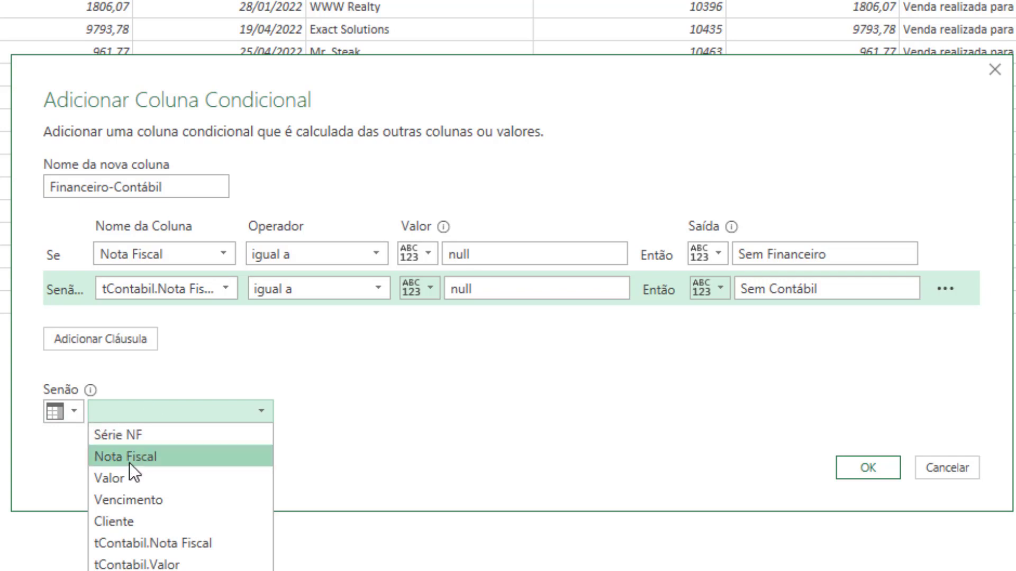
left_click(116, 478)
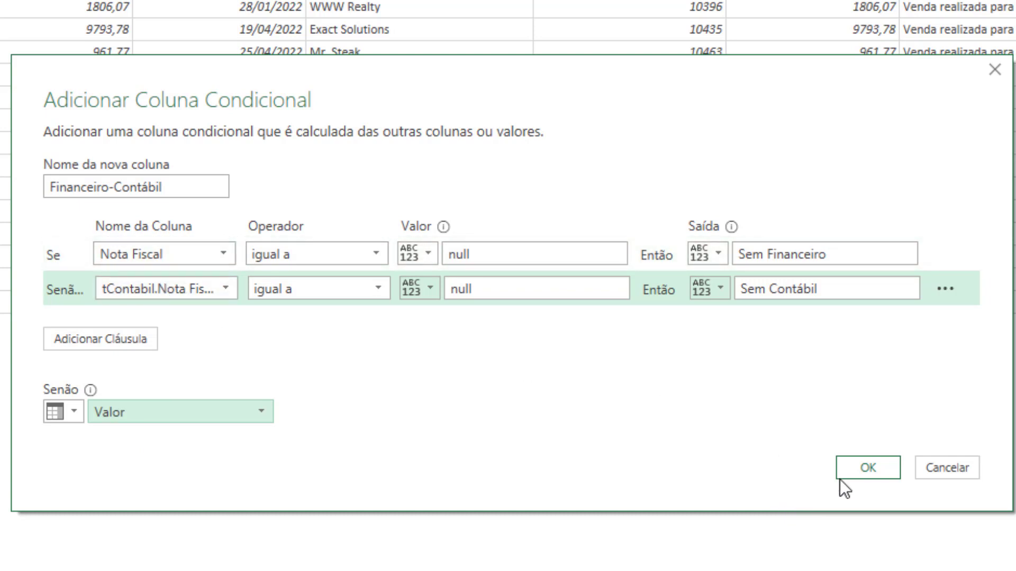
left_click(859, 467)
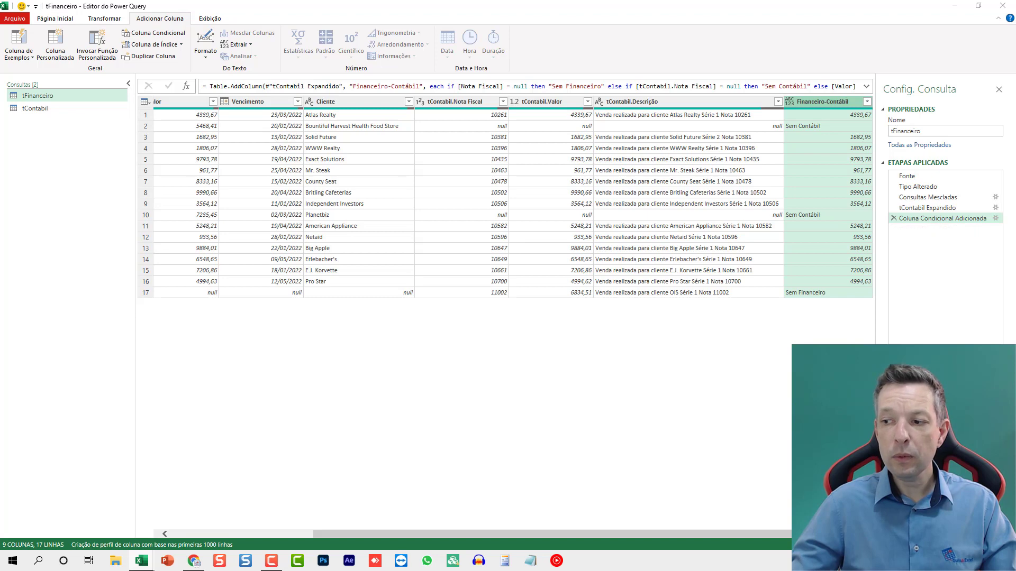
Step: Open the tFinanceiro query's code in the Advanced Editor, enlarge the text and review the conditional column's expression through its final else
left_click(55, 18)
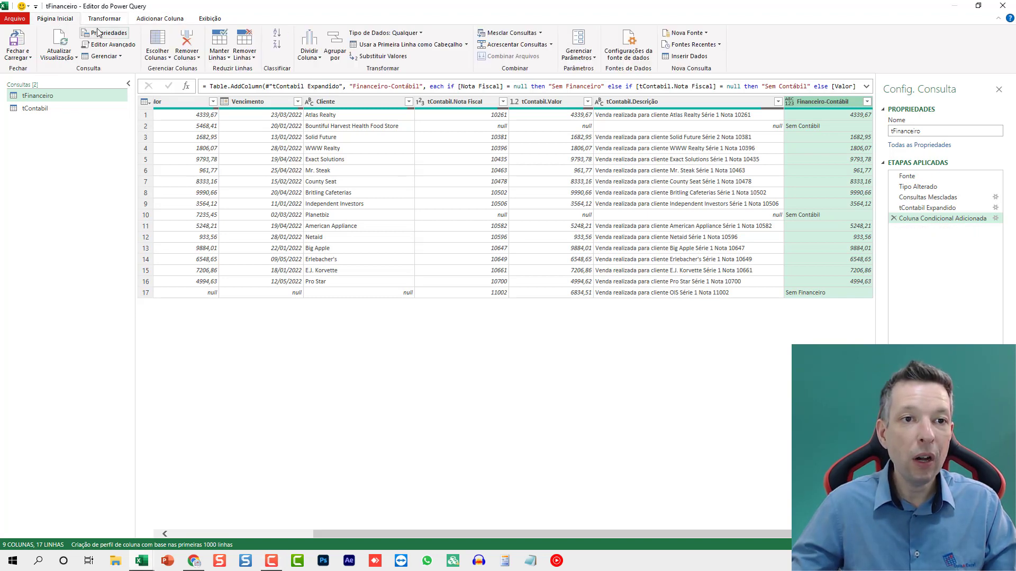
left_click(110, 45)
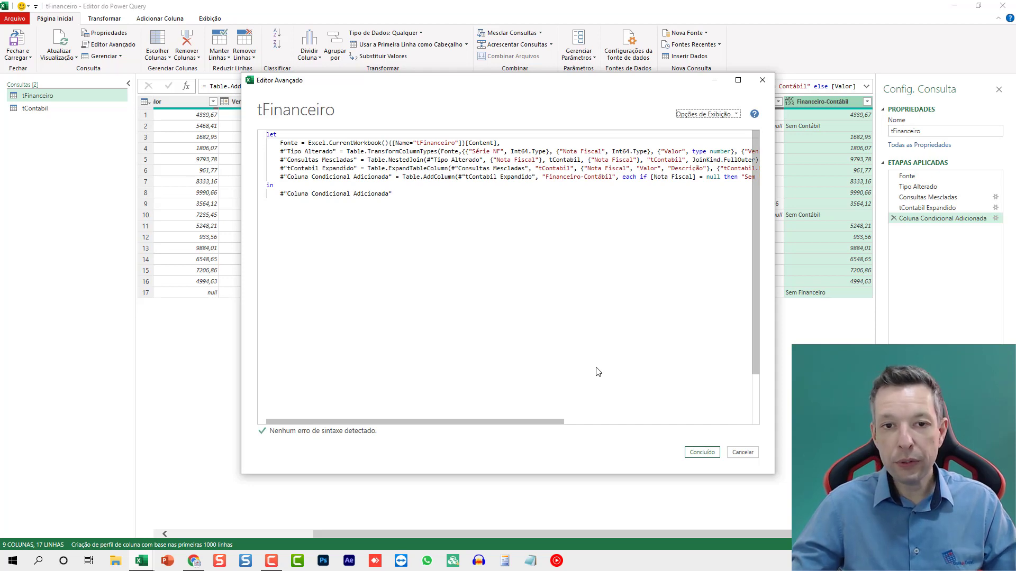
key("ctrl+plus")
key("ctrl+plus")
key("ctrl+plus")
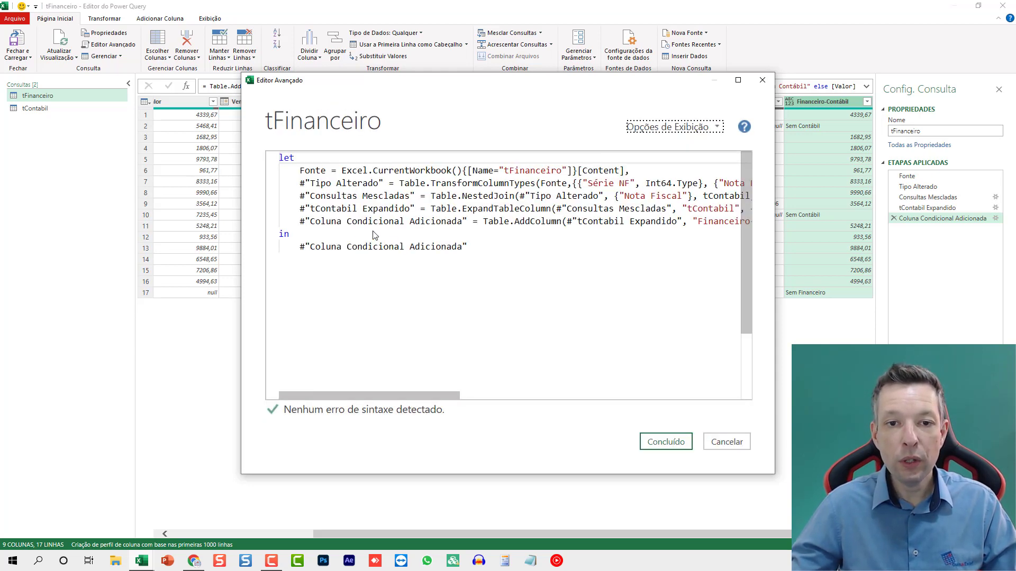
left_click_drag(316, 222, 394, 226)
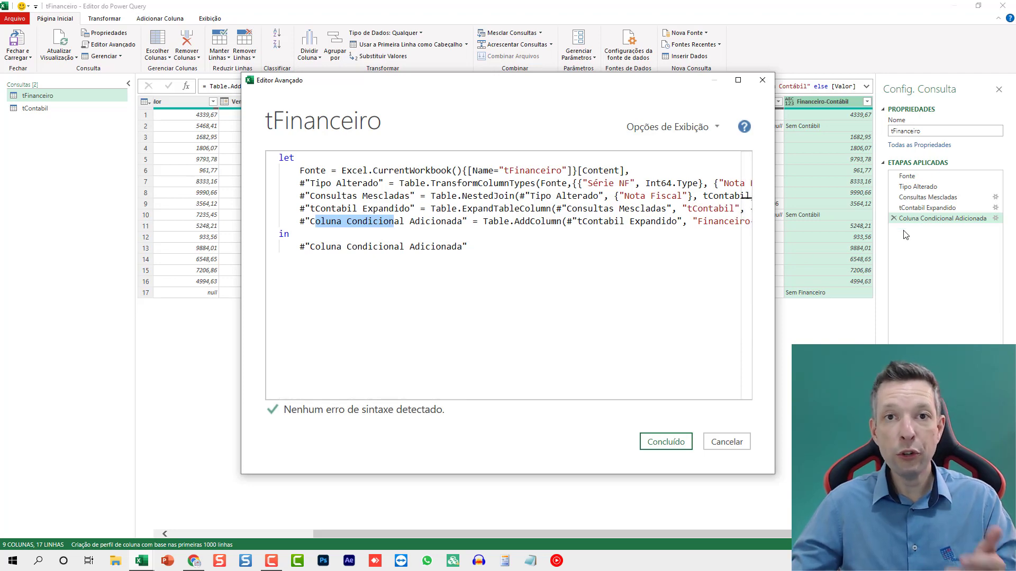
left_click_drag(365, 396, 650, 402)
left_click_drag(722, 223, 682, 222)
left_click_drag(578, 399, 473, 401)
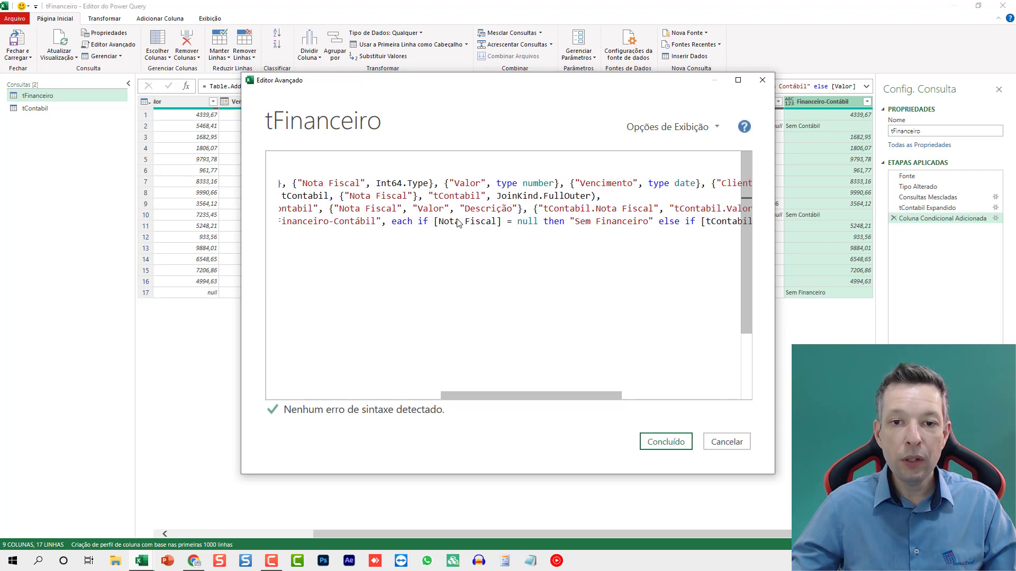
left_click_drag(550, 398, 670, 398)
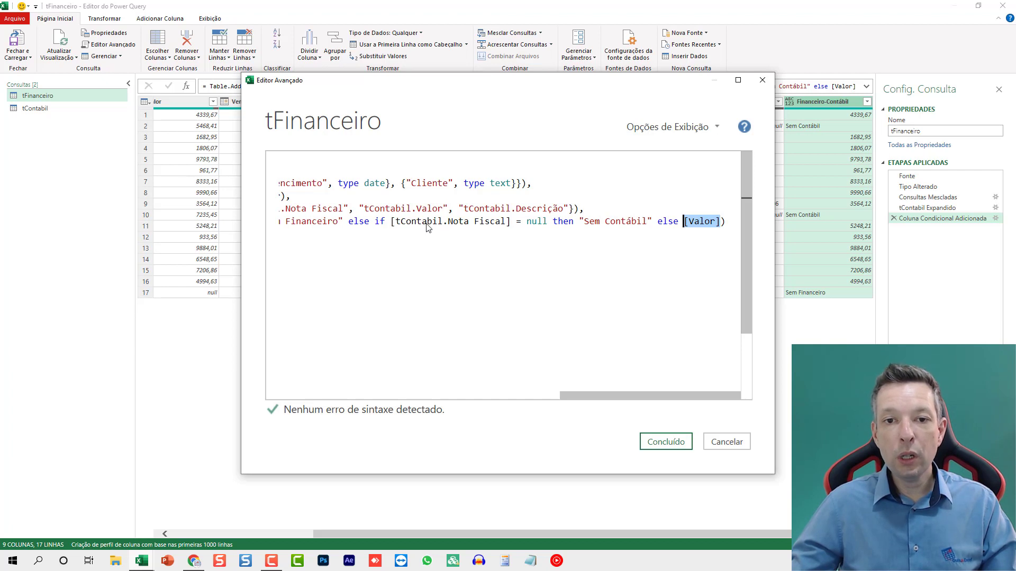
Step: Change the else result of the Financeiro-Contábil expression to [Valor]-[tContabil.Valor] and apply the code
left_click(392, 226)
left_click_drag(392, 226, 510, 227)
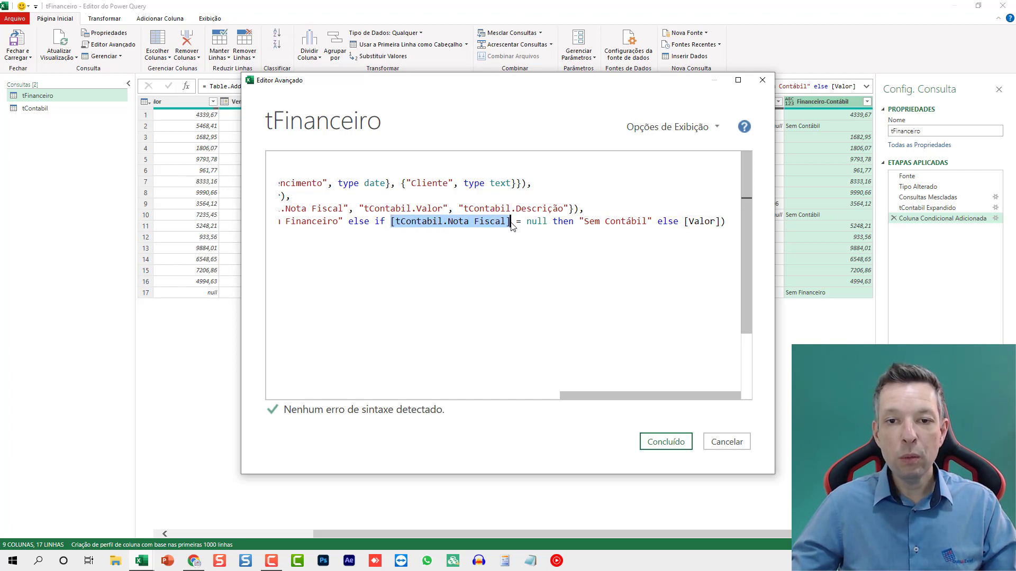
key("ctrl+c")
left_click(722, 222)
type("-")
key("ctrl+v")
left_click(665, 222)
left_click(722, 222, "shift")
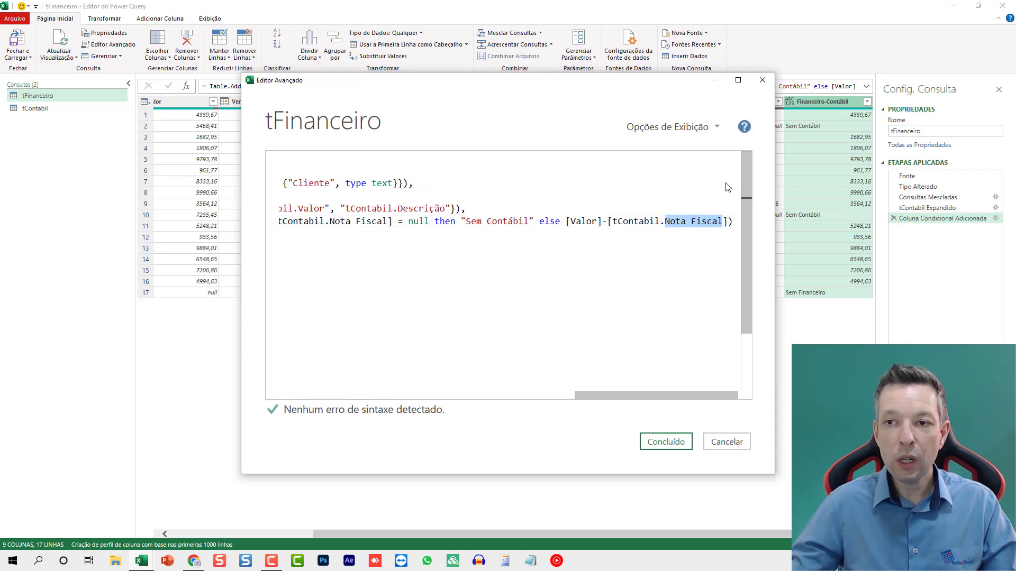
type("Valor")
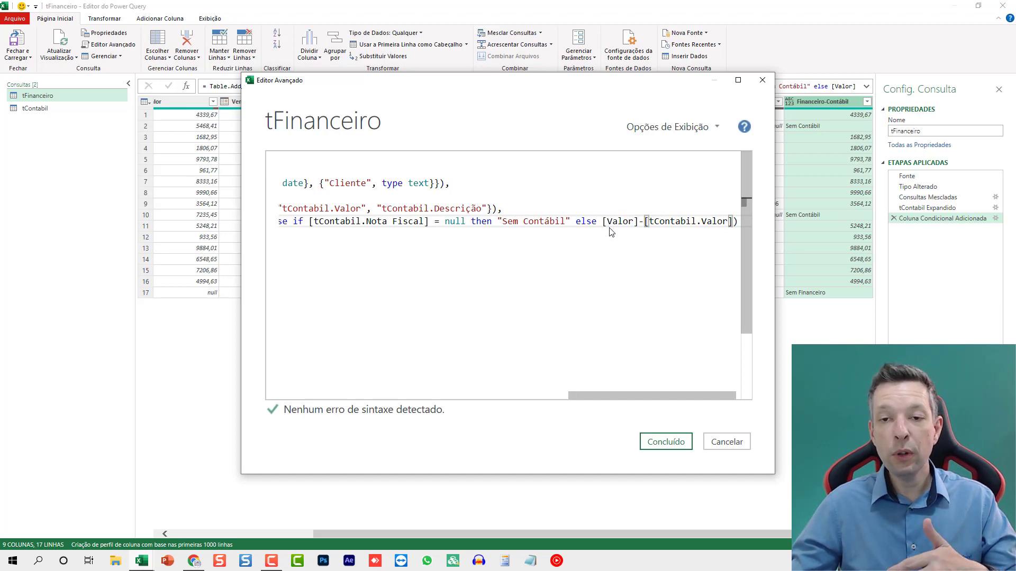
left_click(650, 442)
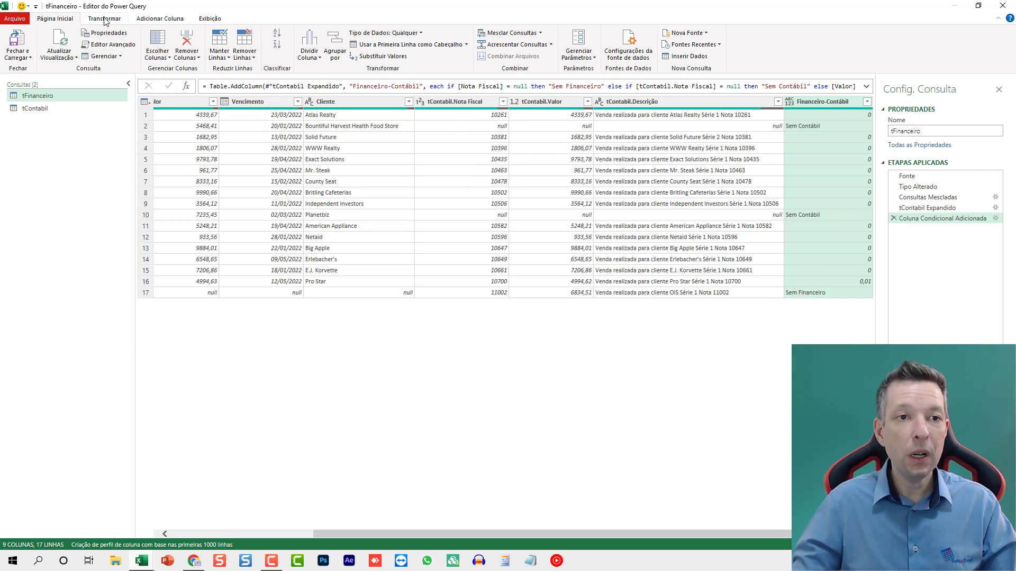
Step: Start a conditional column named NFe with the condition that Nota Fiscal equals null
left_click(153, 20)
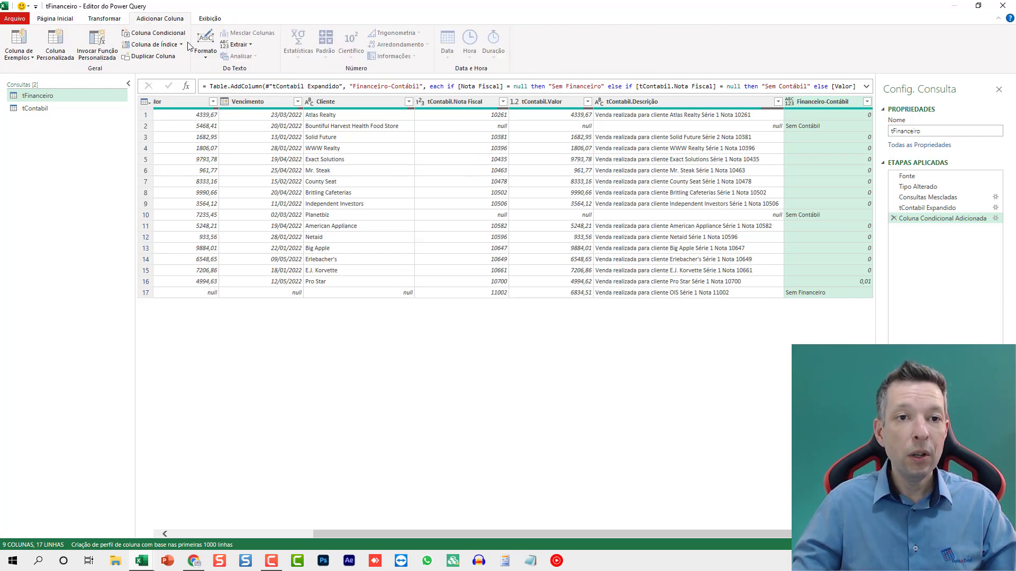
left_click(157, 32)
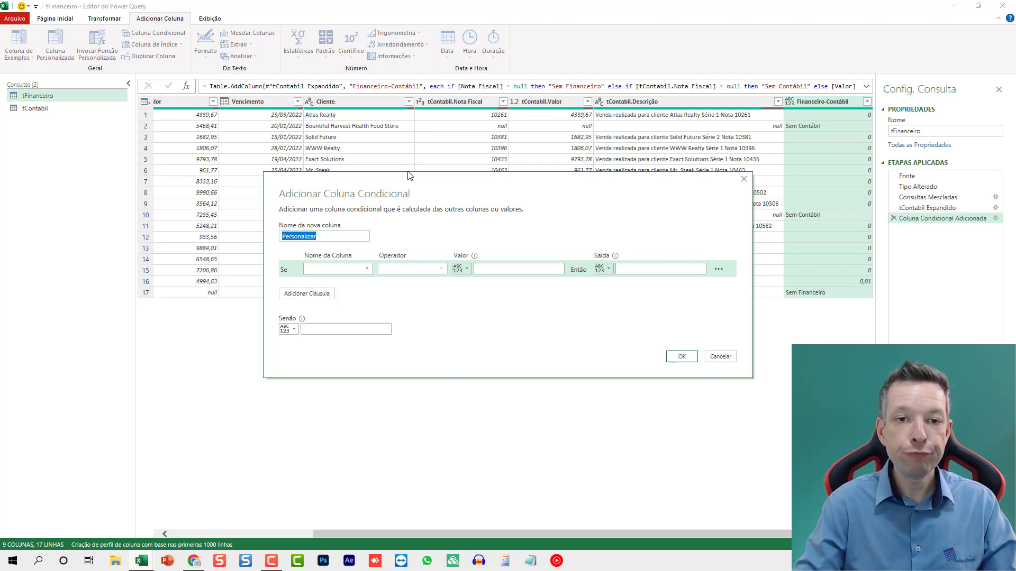
type("NFe")
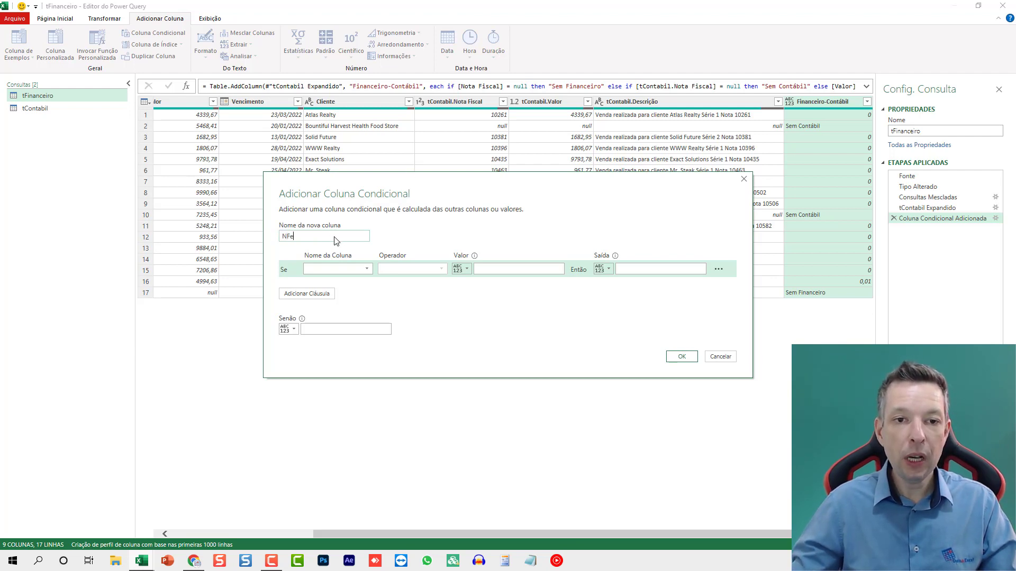
left_click(338, 269)
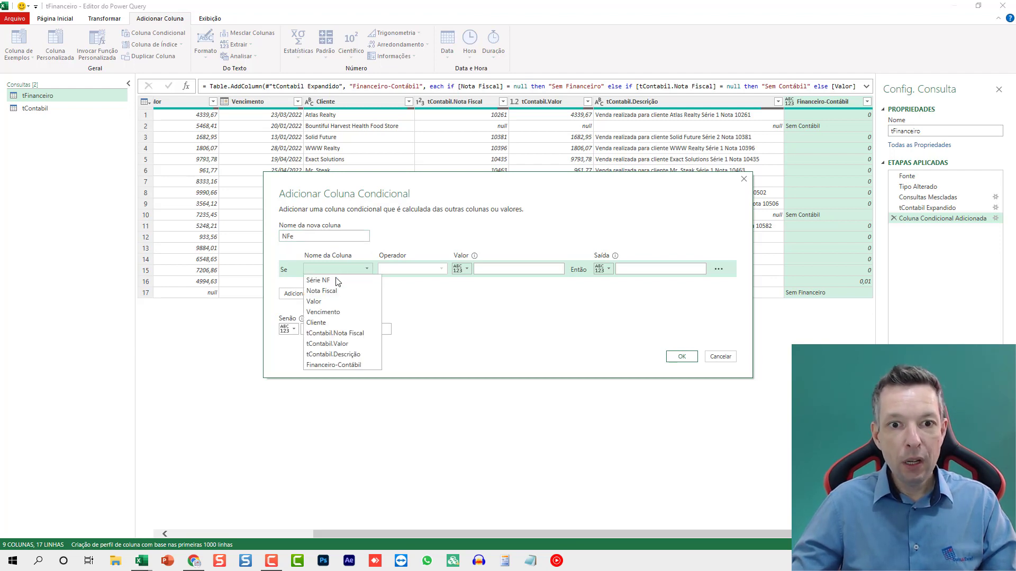
left_click(321, 291)
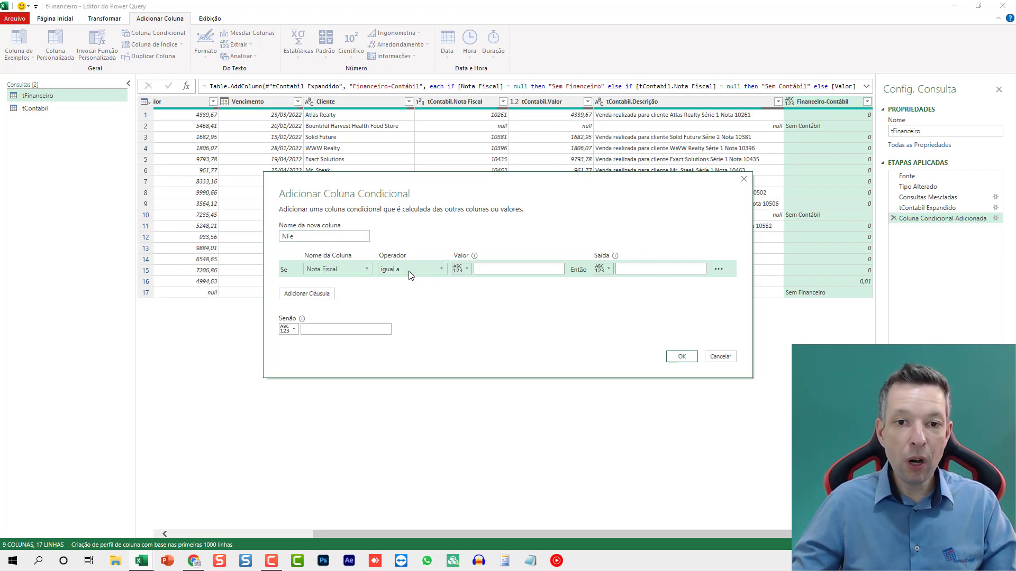
type("NULL")
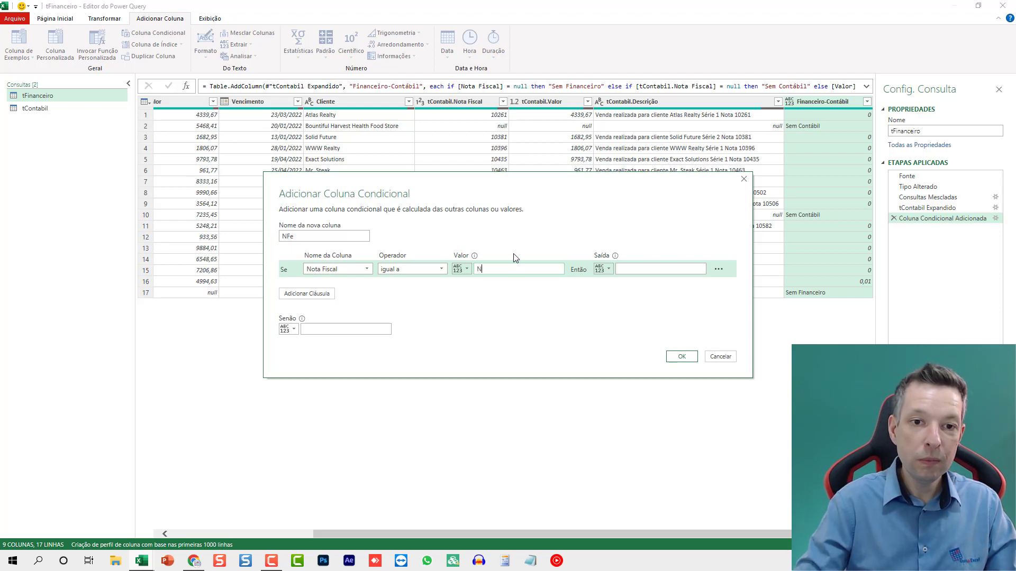
key("BackSpace")
key("BackSpace")
key("BackSpace")
key("BackSpace")
type("null")
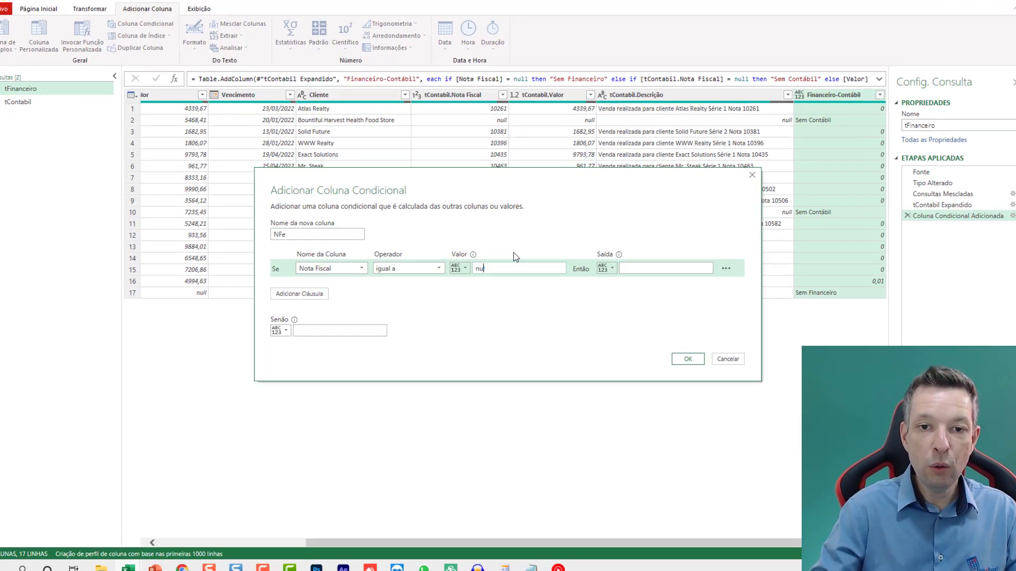
Step: Set the output of the NFe condition to the tContabil.Nota Fiscal column
left_click(608, 269)
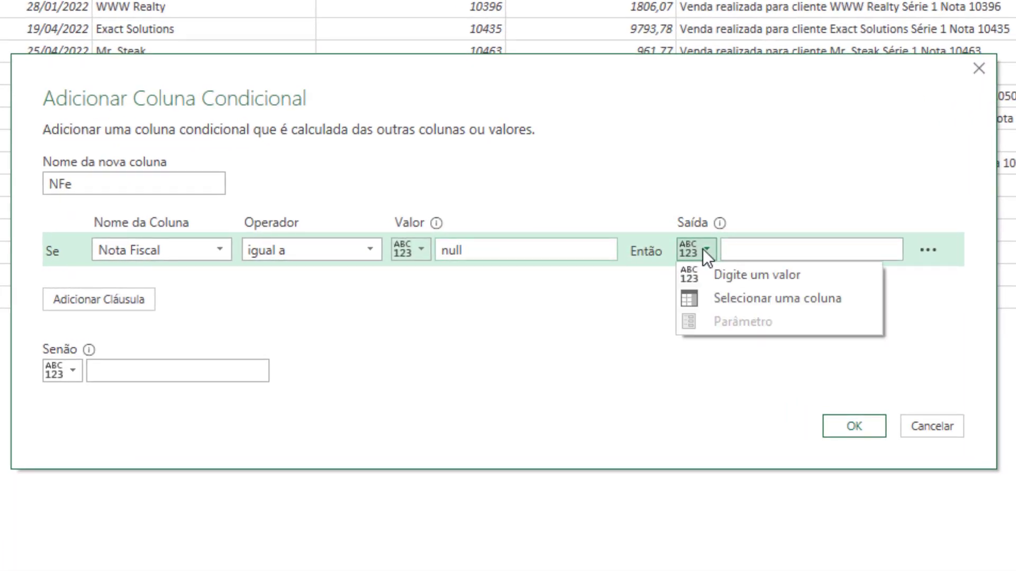
left_click(728, 301)
left_click(824, 243)
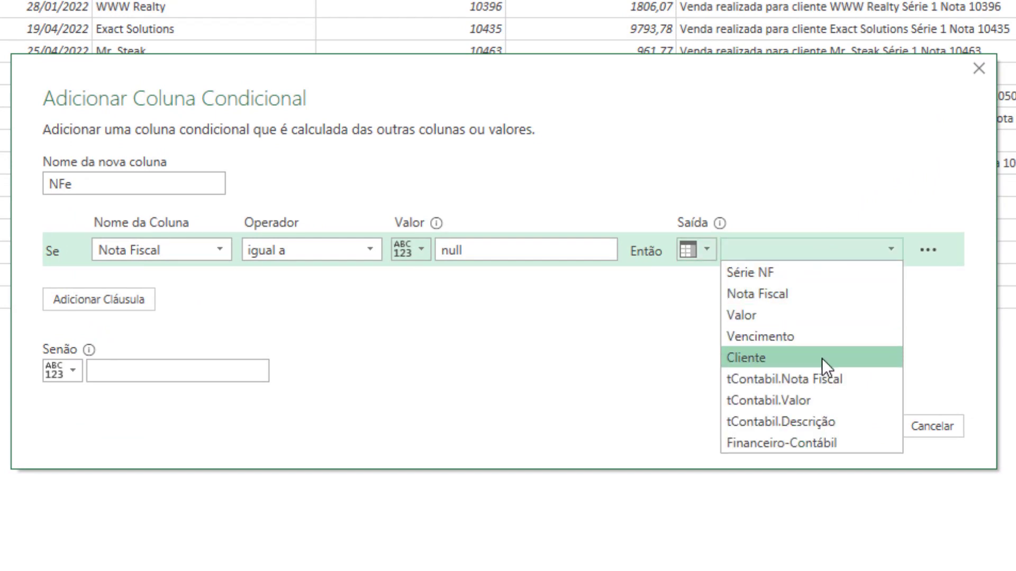
left_click(804, 380)
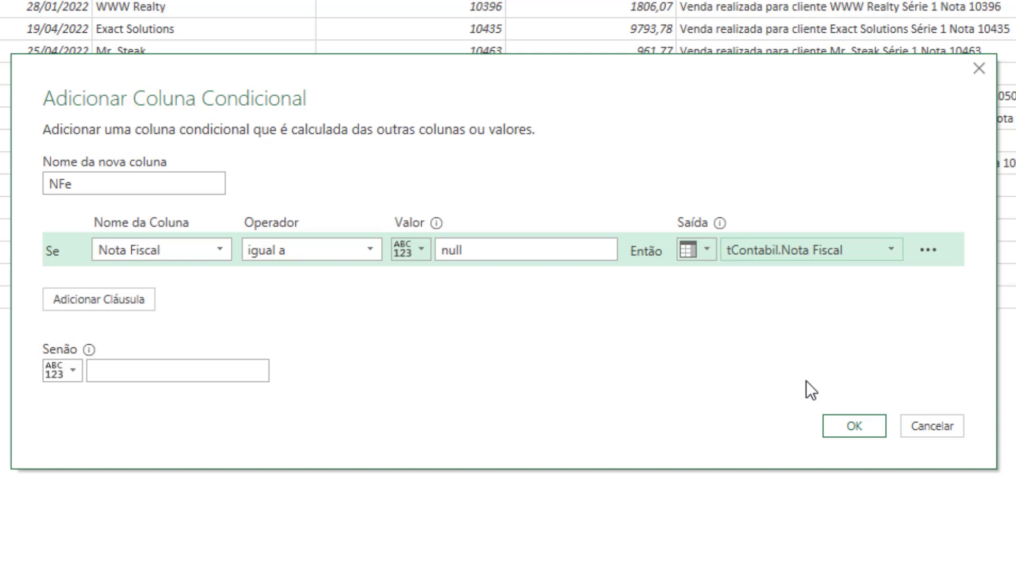
Step: Make the NFe column return the Nota Fiscal column in all other cases and create it
left_click(65, 370)
left_click(98, 421)
left_click(164, 370)
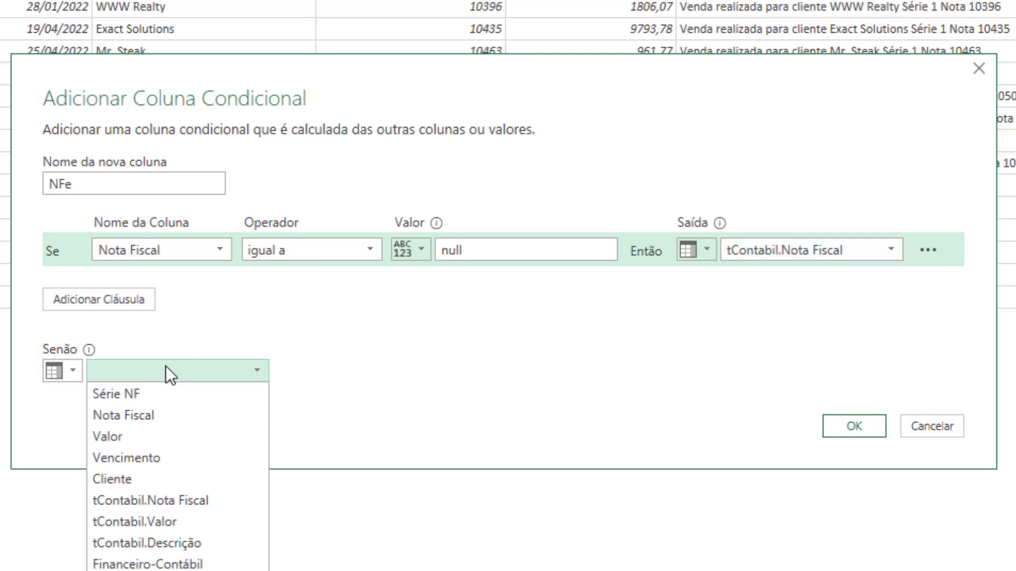
left_click(153, 410)
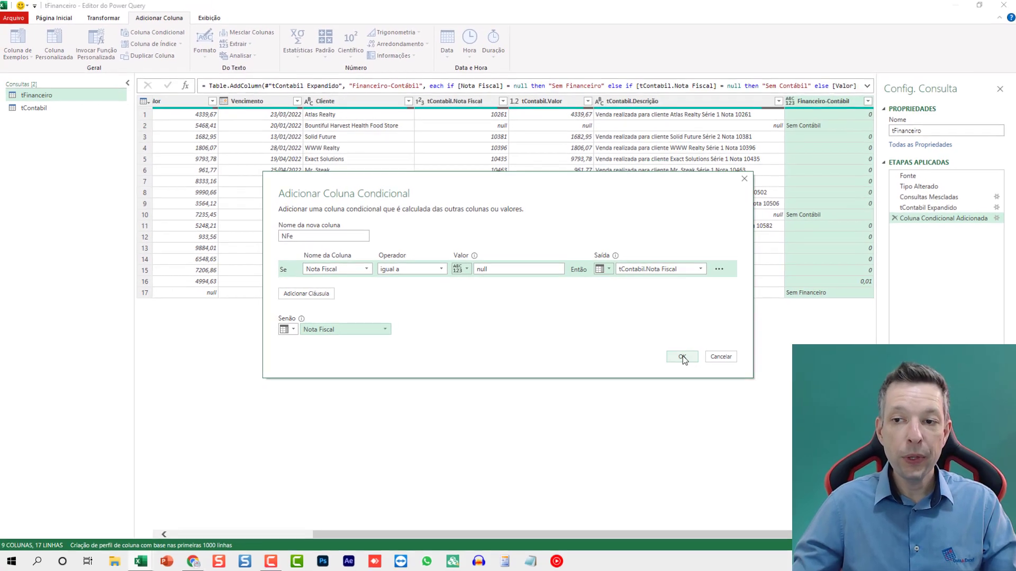
left_click(683, 358)
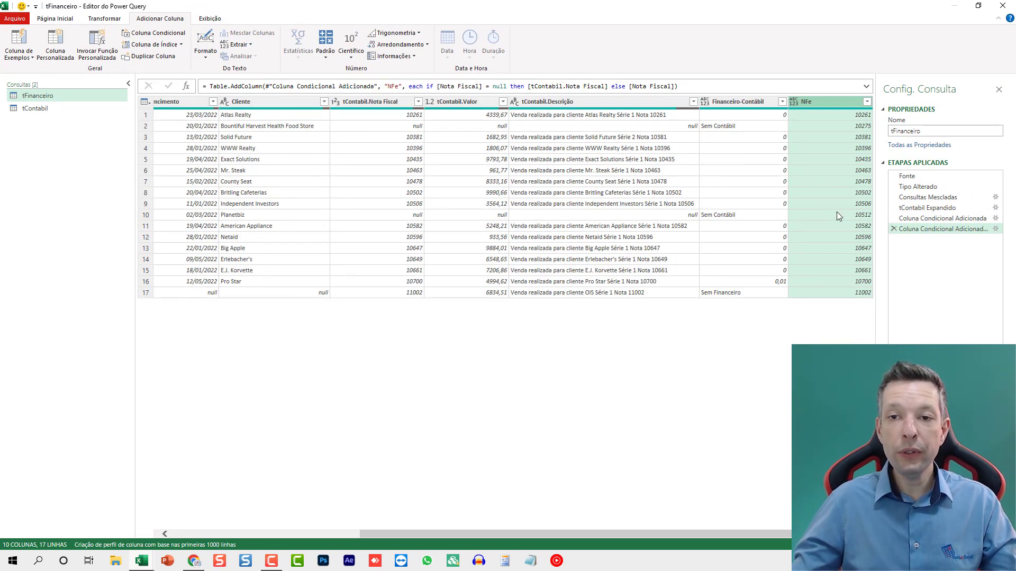
Step: Filter the Financeiro-Contábil column to exclude rows with the value 0
scroll(836, 212, "left", 5)
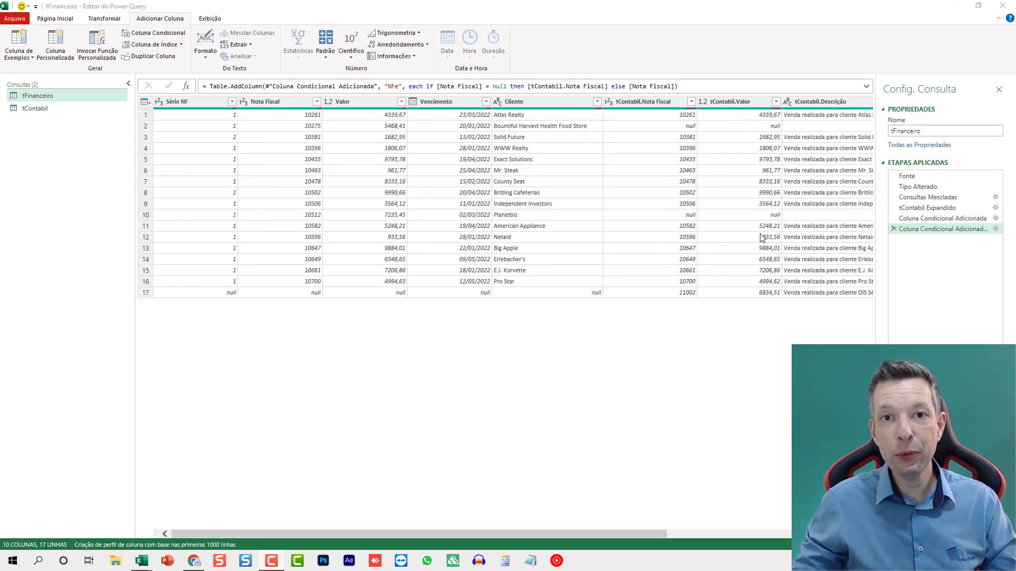
left_click(821, 212)
left_click_drag(733, 471, 853, 471)
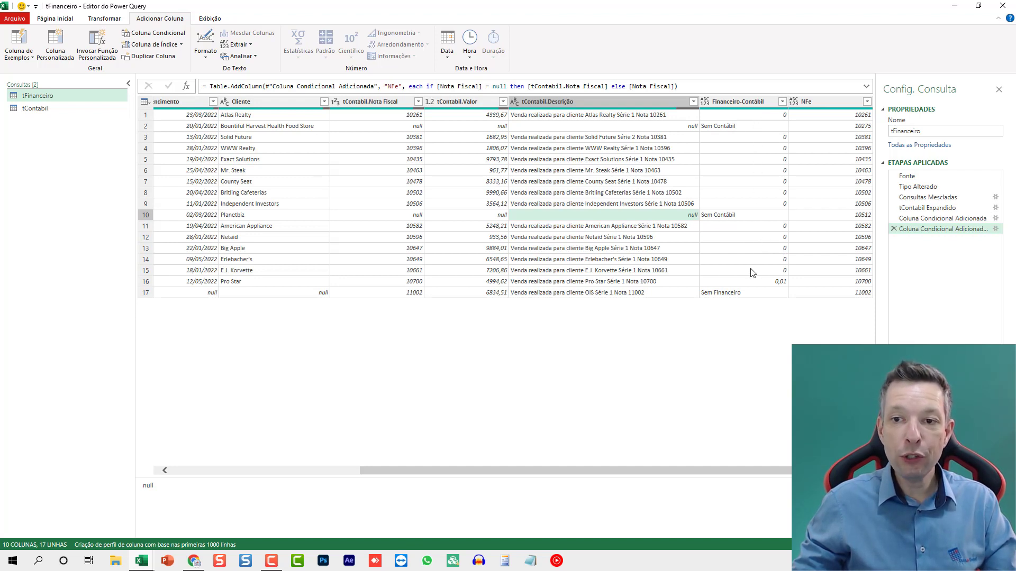
left_click(782, 101)
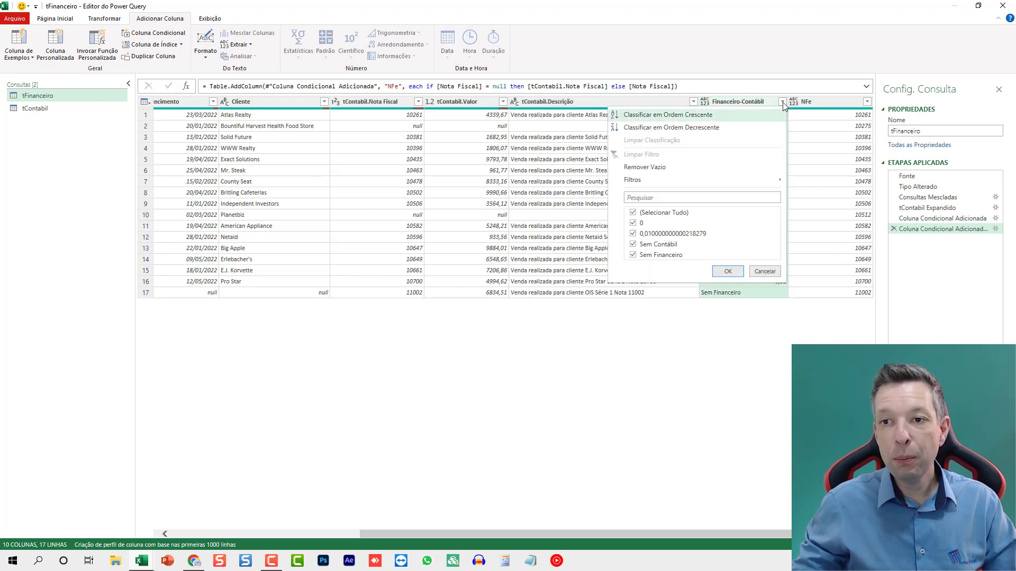
left_click(634, 225)
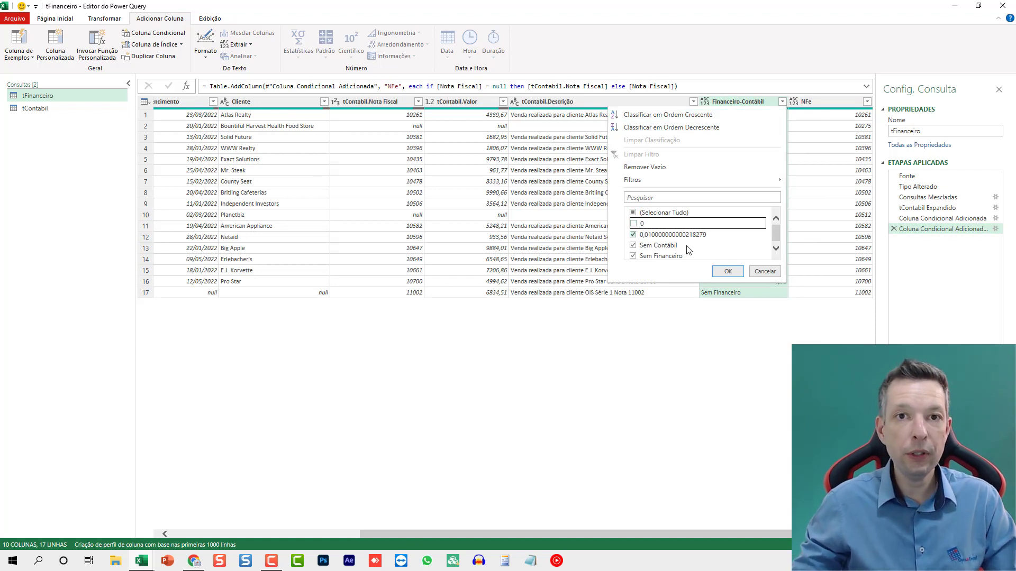
left_click(725, 273)
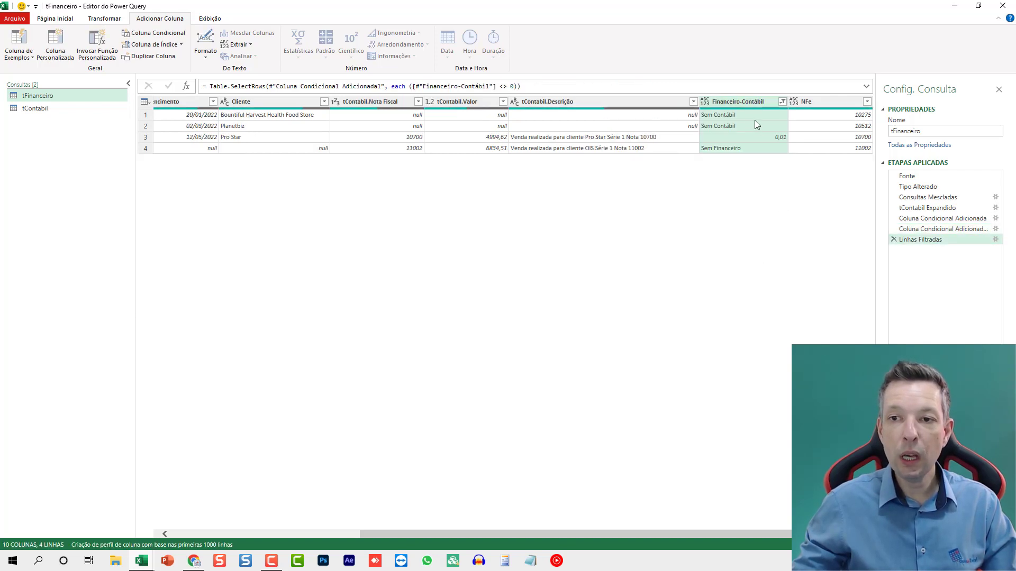
Step: Remove all columns except NFe, Financeiro-Contábil, Valor and tContabil.Valor, selecting them in that order
left_click(817, 104)
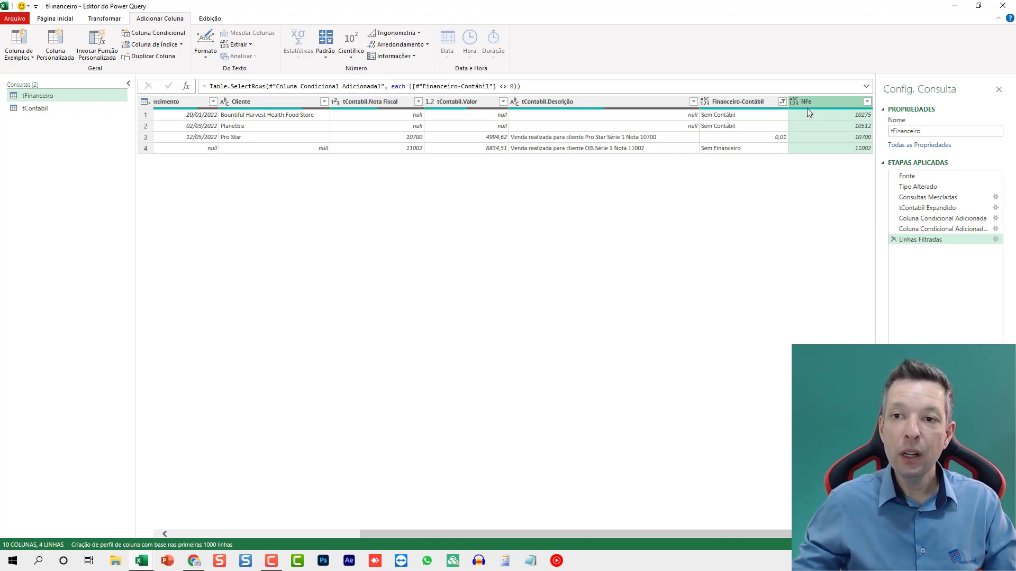
left_click(746, 103, "ctrl")
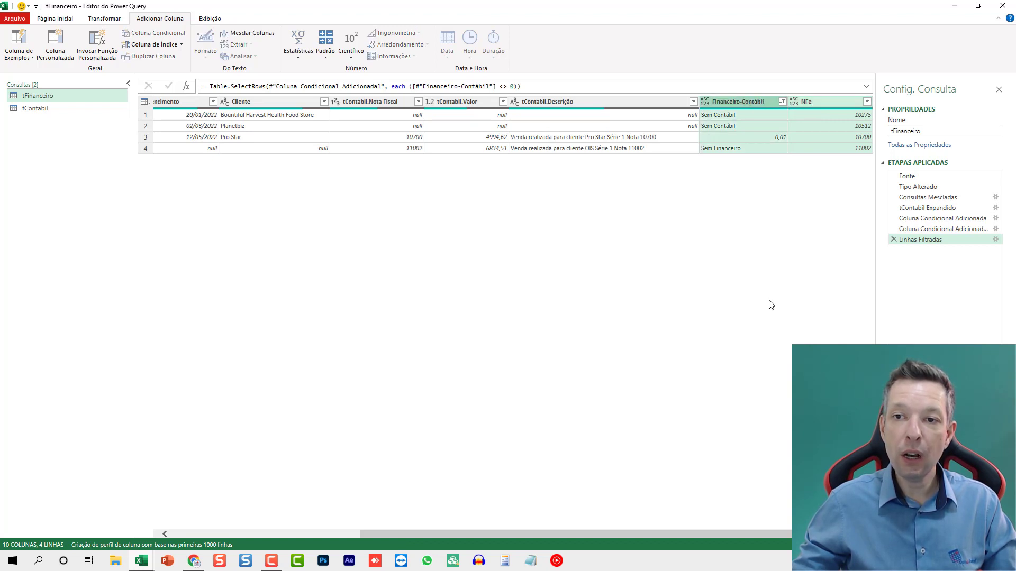
left_click_drag(469, 535, 634, 533)
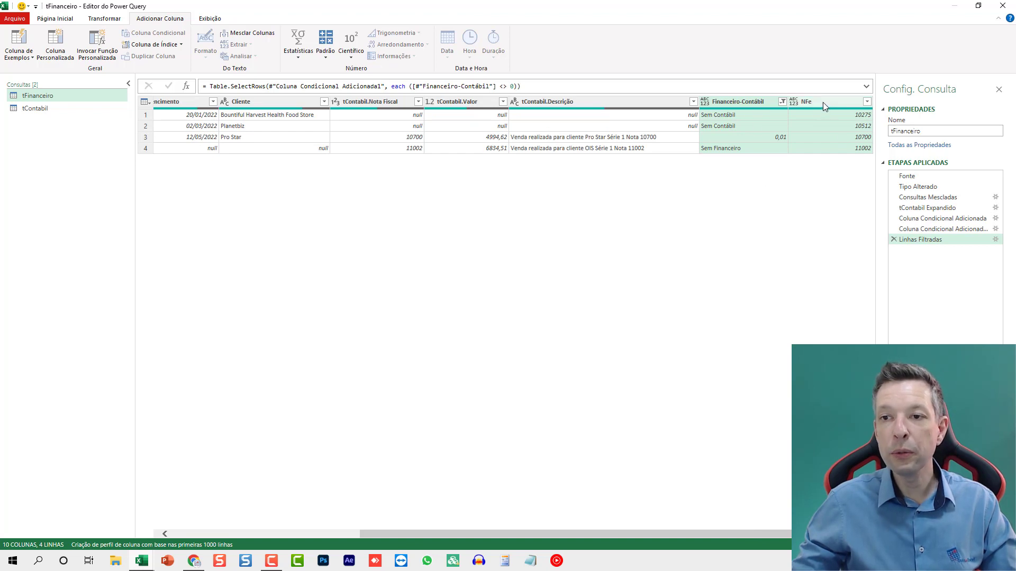
left_click_drag(701, 536, 511, 534)
left_click(350, 99)
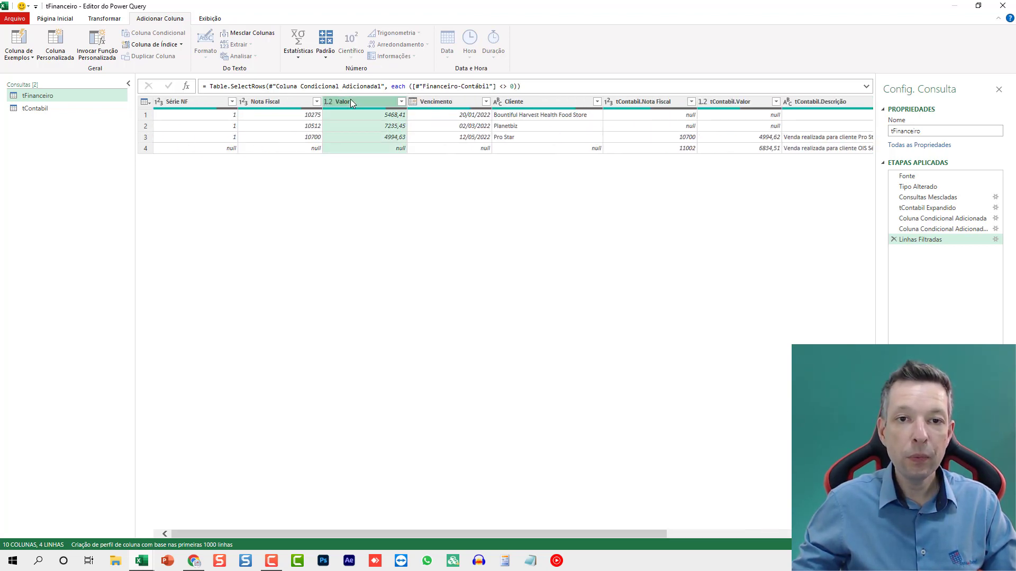
left_click(745, 103, "ctrl")
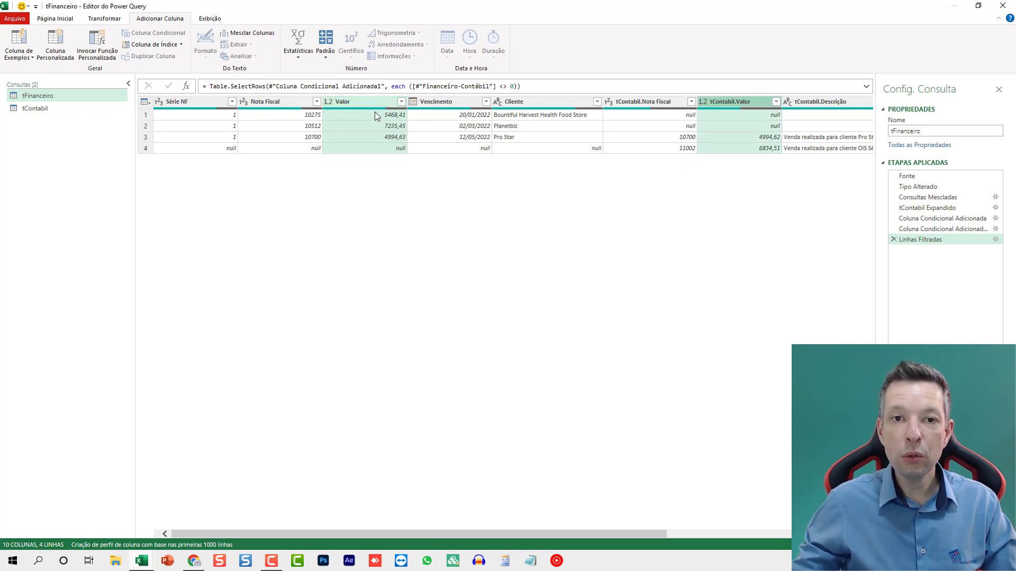
left_click_drag(633, 536, 822, 536)
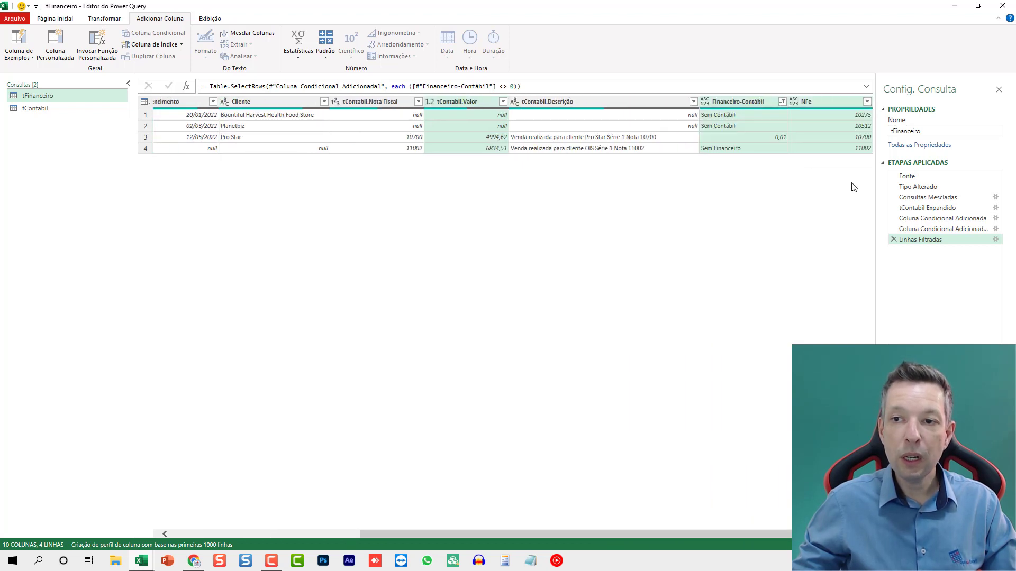
right_click(748, 102)
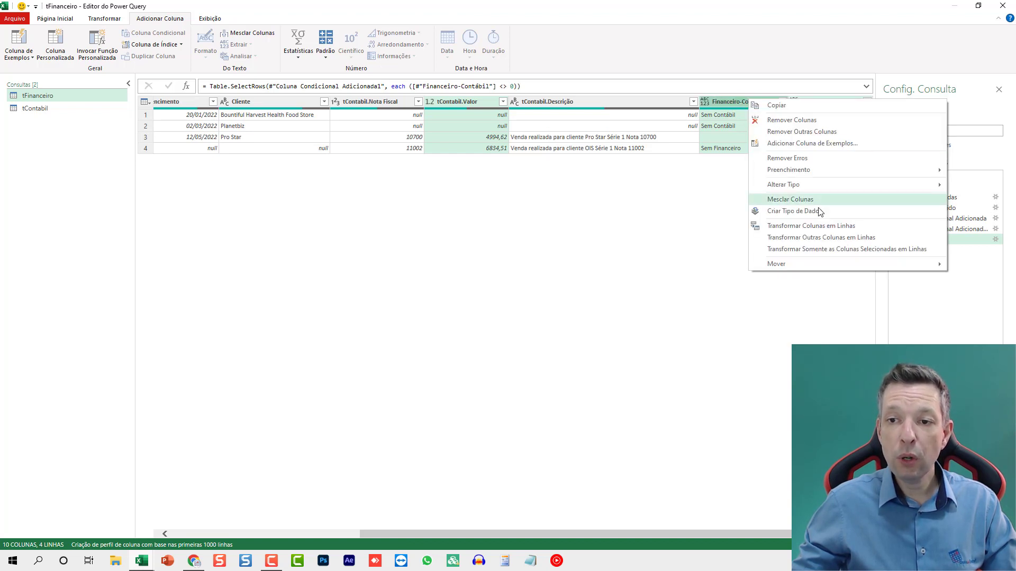
left_click(814, 132)
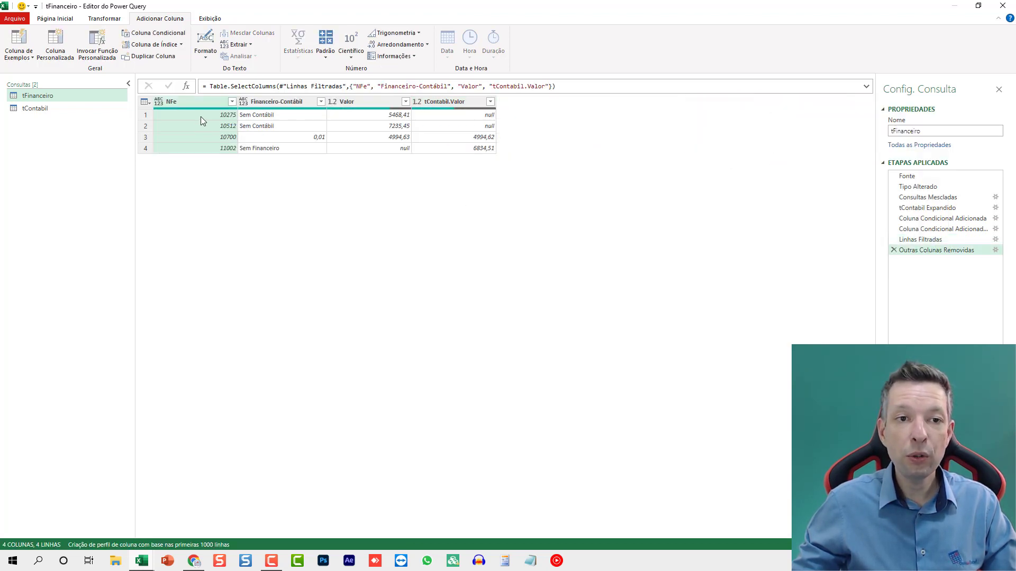
left_click(267, 115)
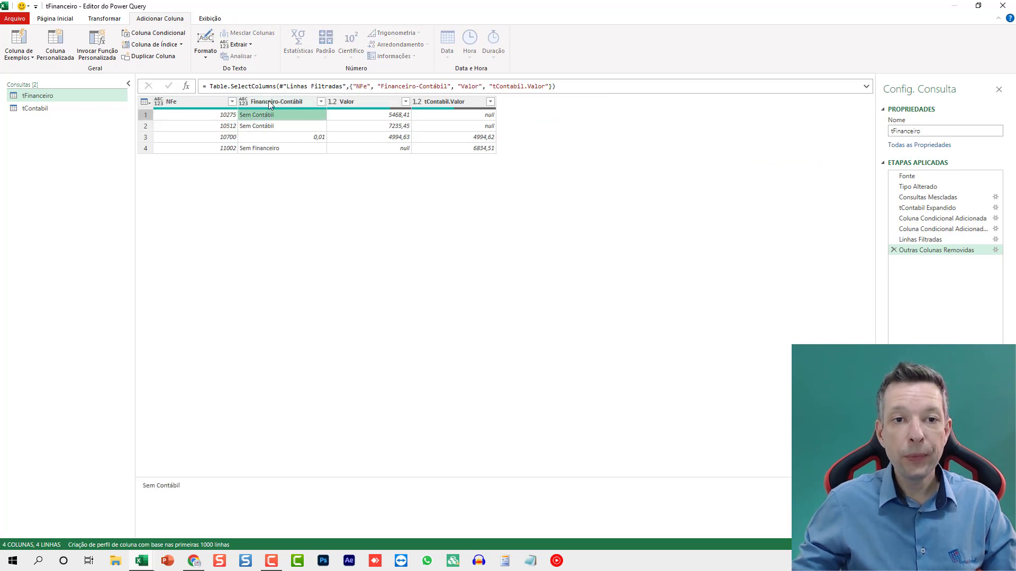
left_click(370, 115)
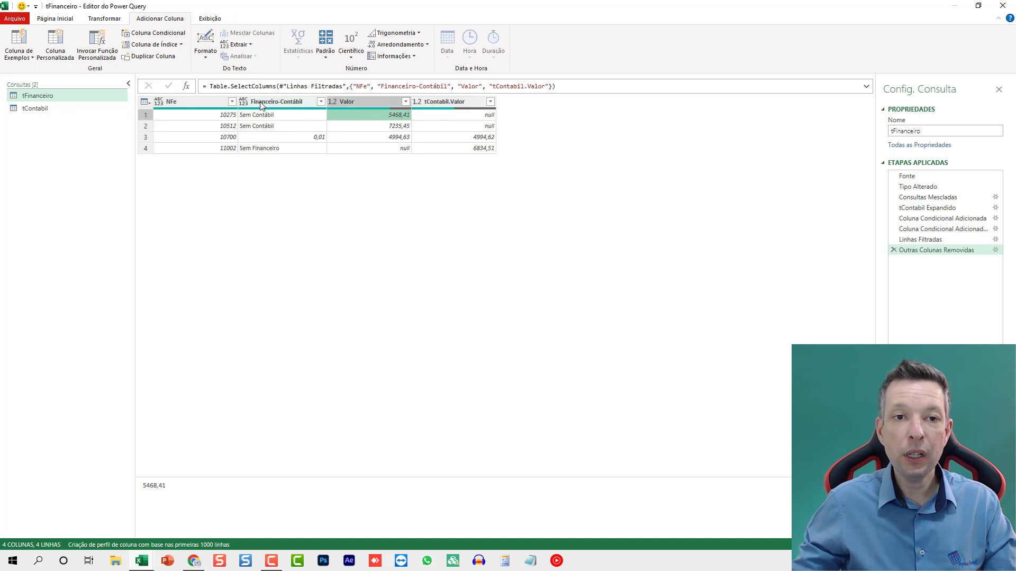
double_click(344, 100)
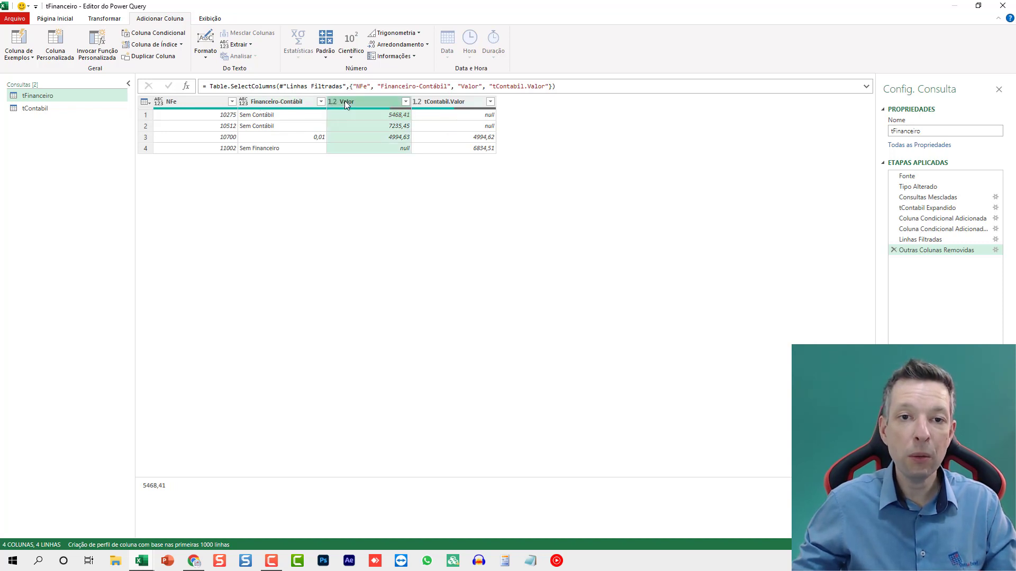
key("End")
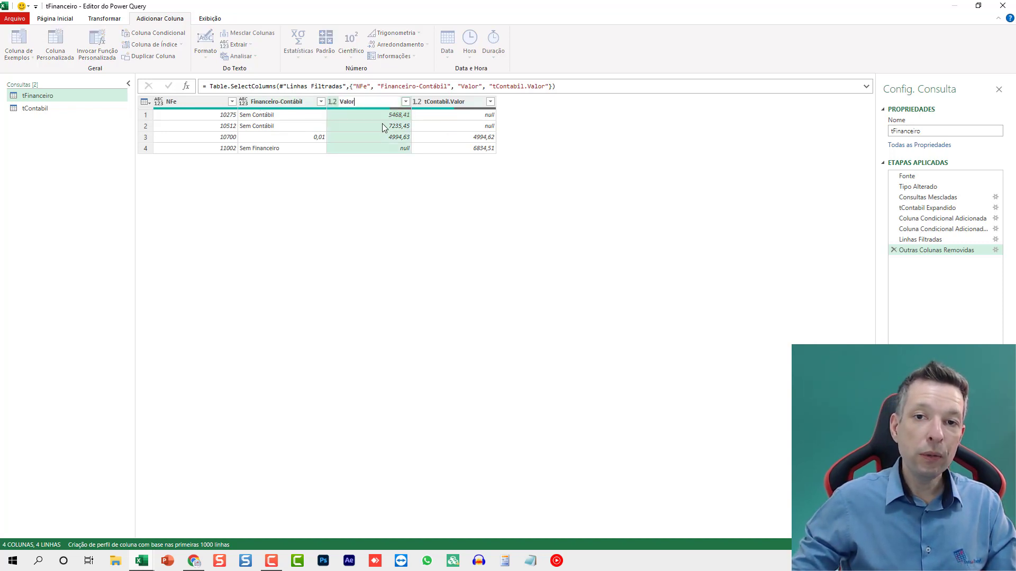
key("Return")
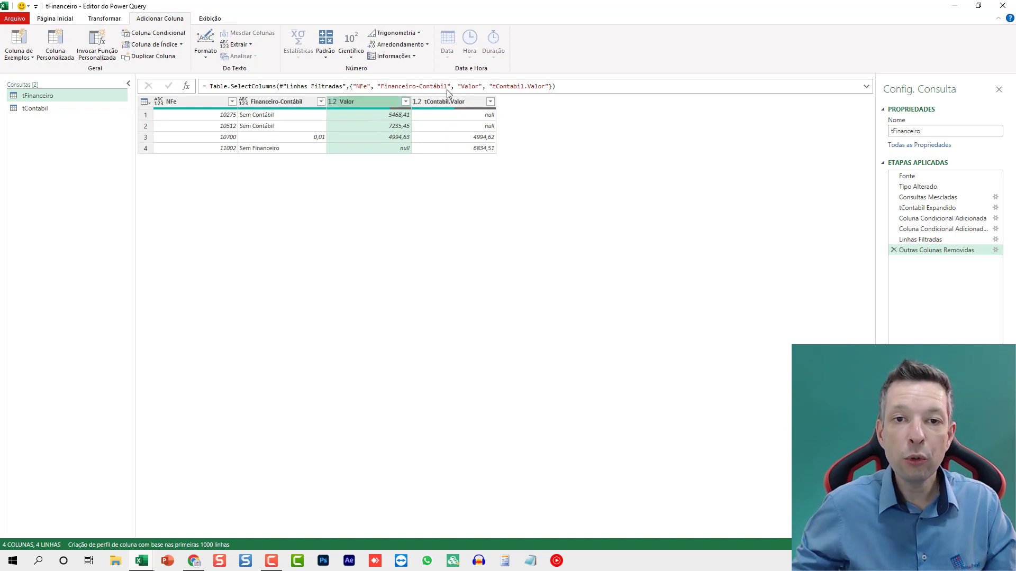
Step: Edit the Table.SelectColumns formula so "Financeiro-Contábil" comes last in the column list, after "tContabil.Valor"
left_click_drag(451, 86, 377, 87)
key("ctrl+c")
key("Delete")
key("Delete")
key("Delete")
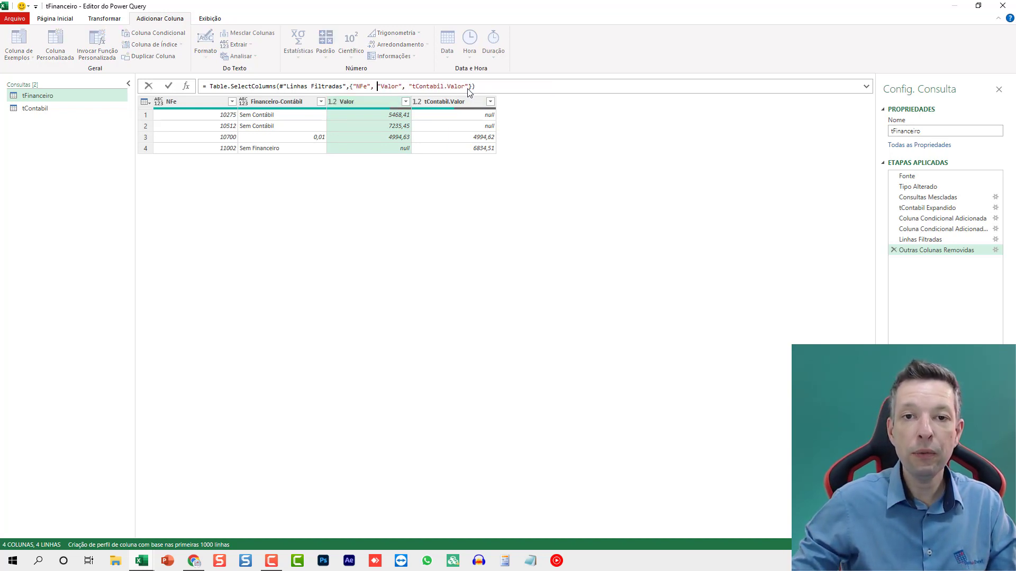
left_click(468, 87)
type(",")
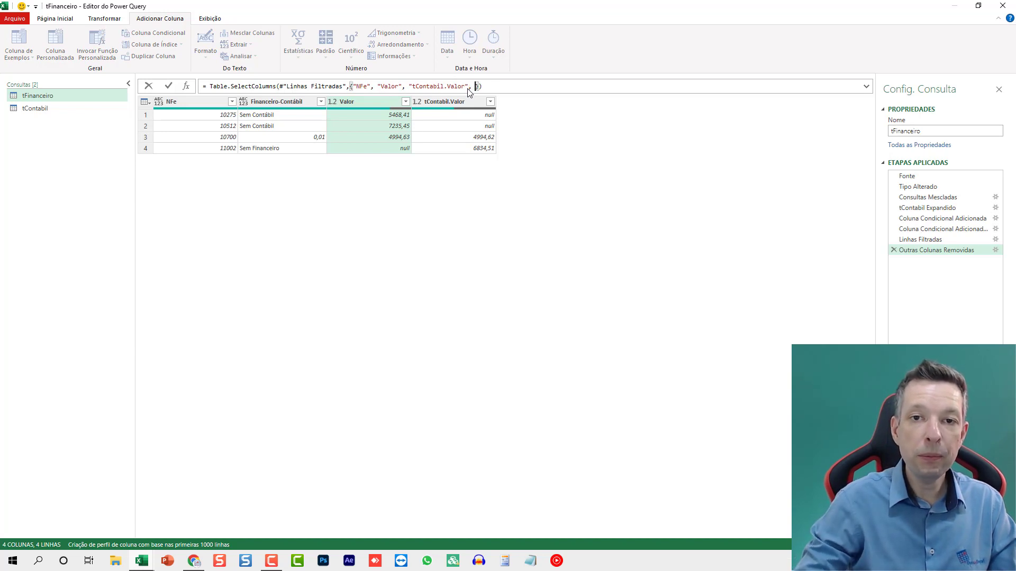
key("ctrl+v")
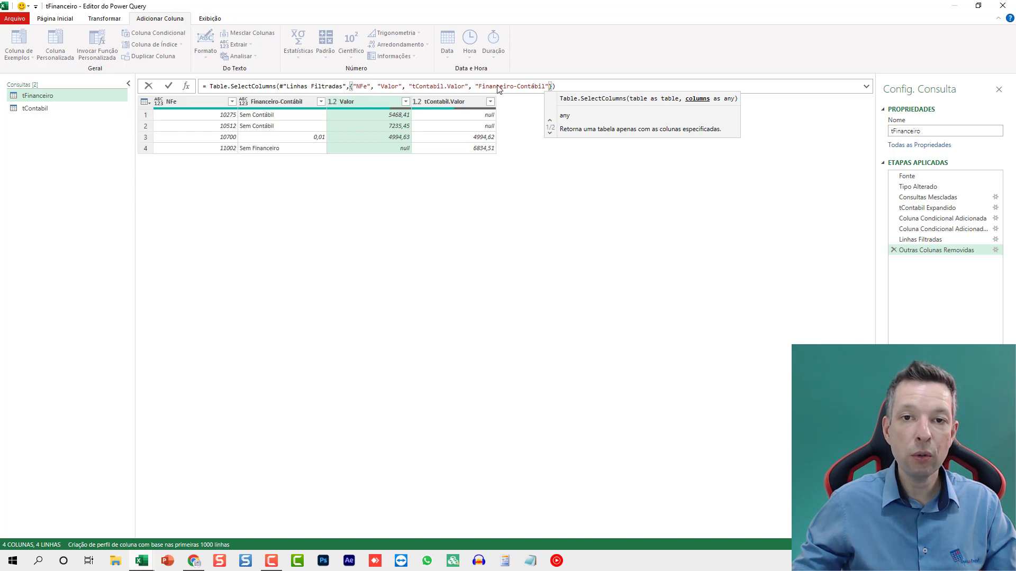
key("Return")
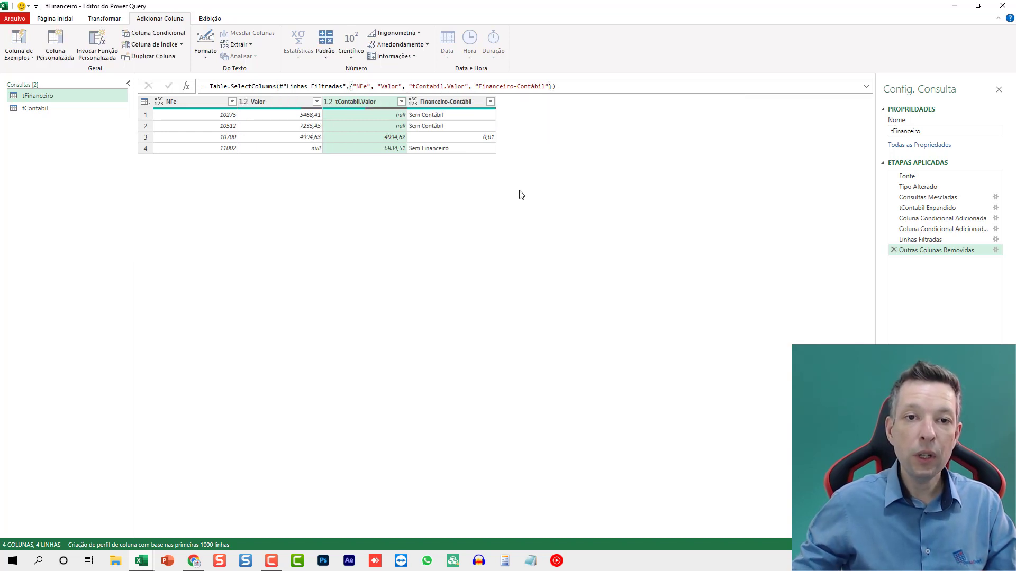
Step: Rename the Valor column as Financeiro and the tContabil.Valor column as Contábil
double_click(274, 103)
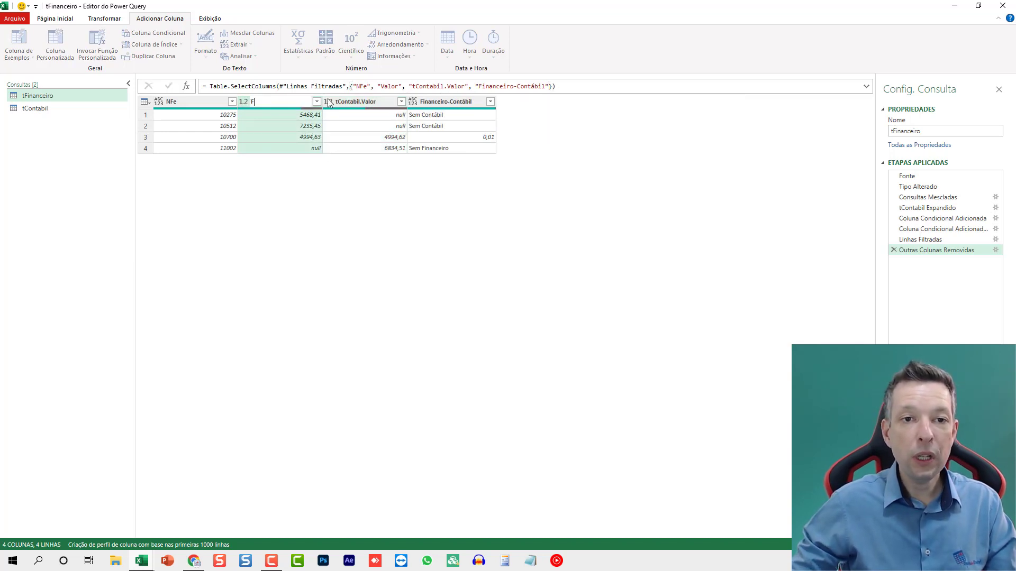
type("Financeiro")
key("Return")
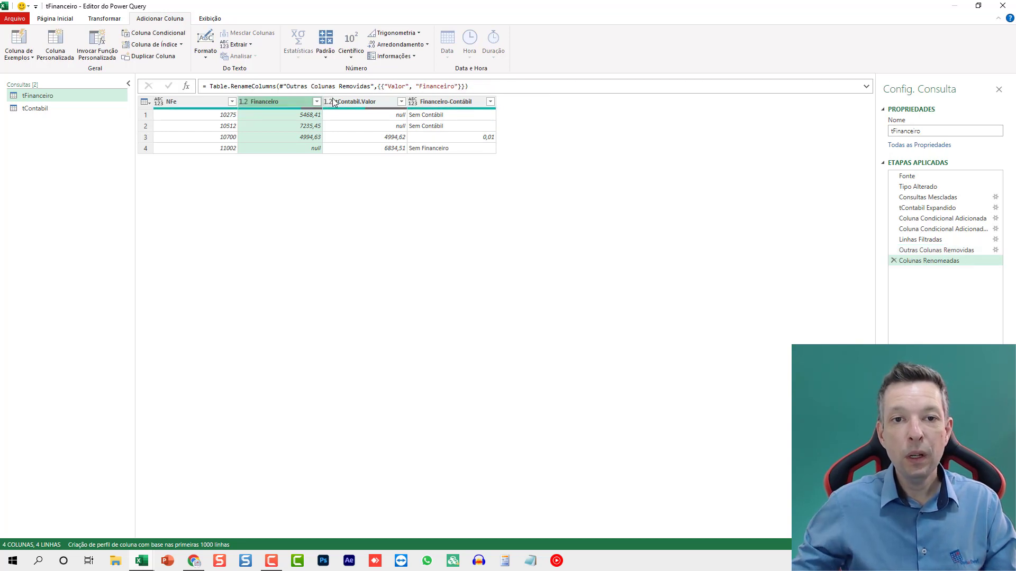
double_click(361, 99)
type("Contábil")
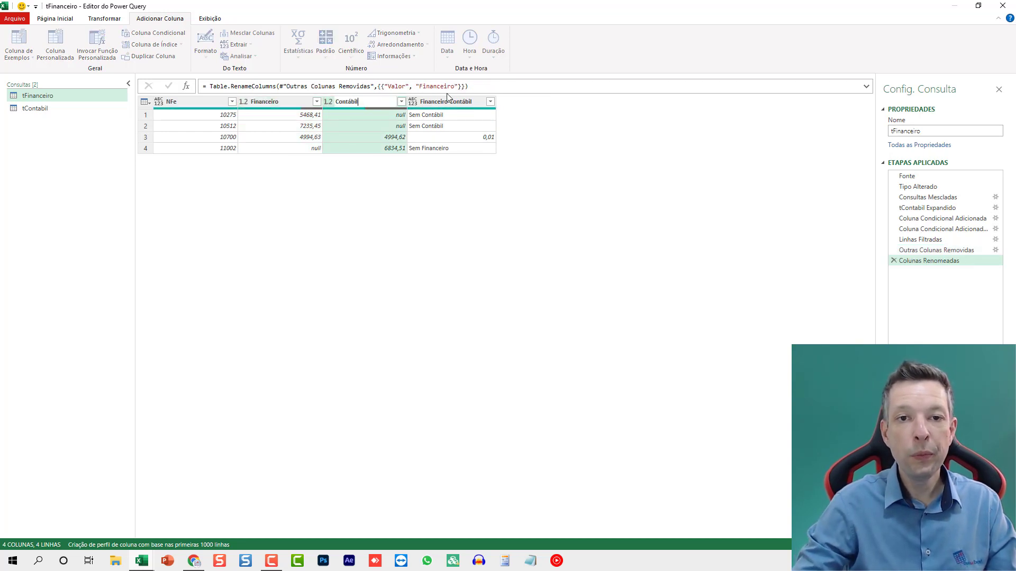
key("Return")
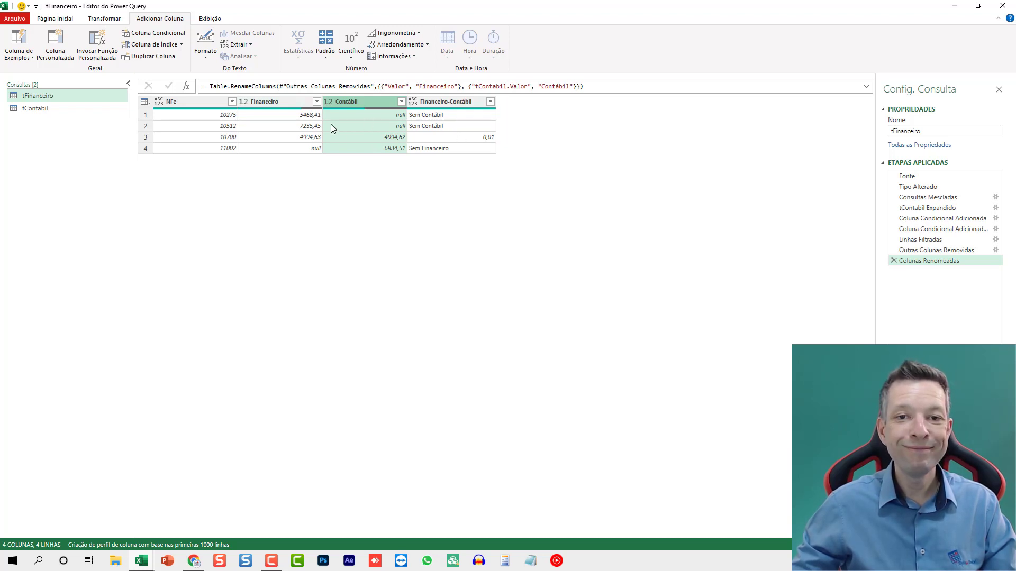
Step: Close and load the queries, returning to the Comparação Power Query sheet in Excel
left_click(58, 20)
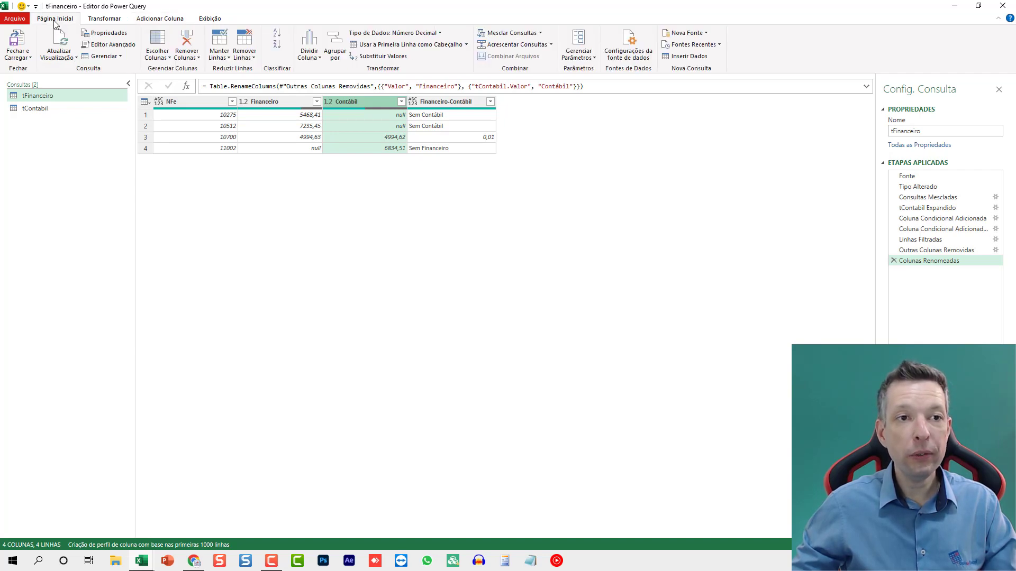
left_click(15, 59)
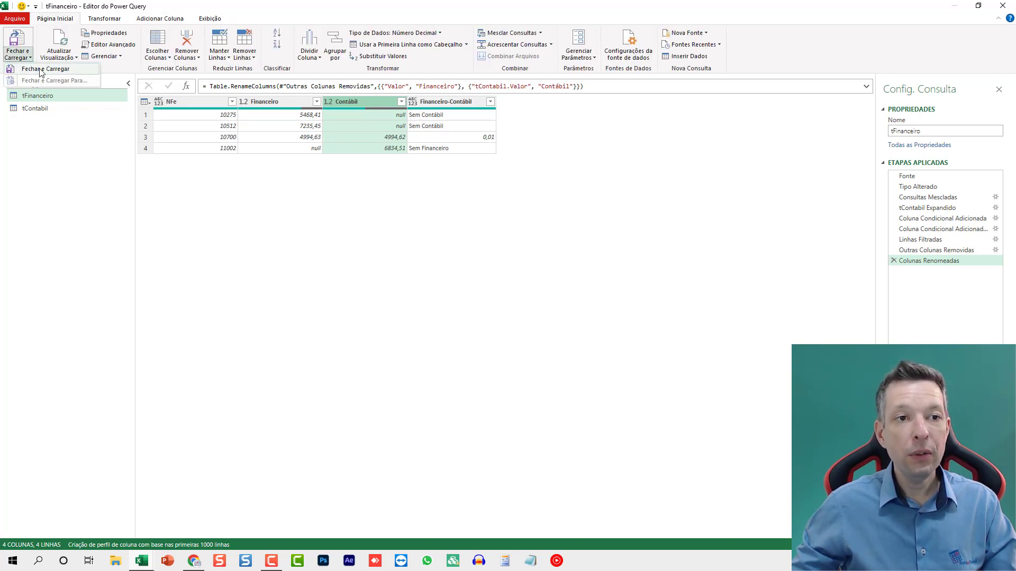
left_click(42, 69)
left_click(337, 529)
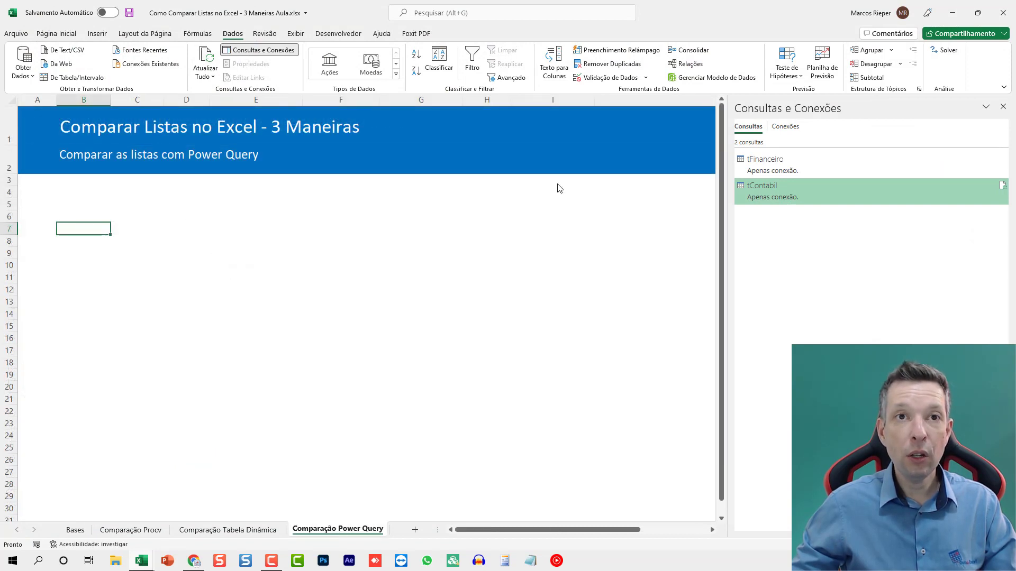
Step: Load the tFinanceiro query as a table into the existing sheet at cell $B$7
left_click(793, 170)
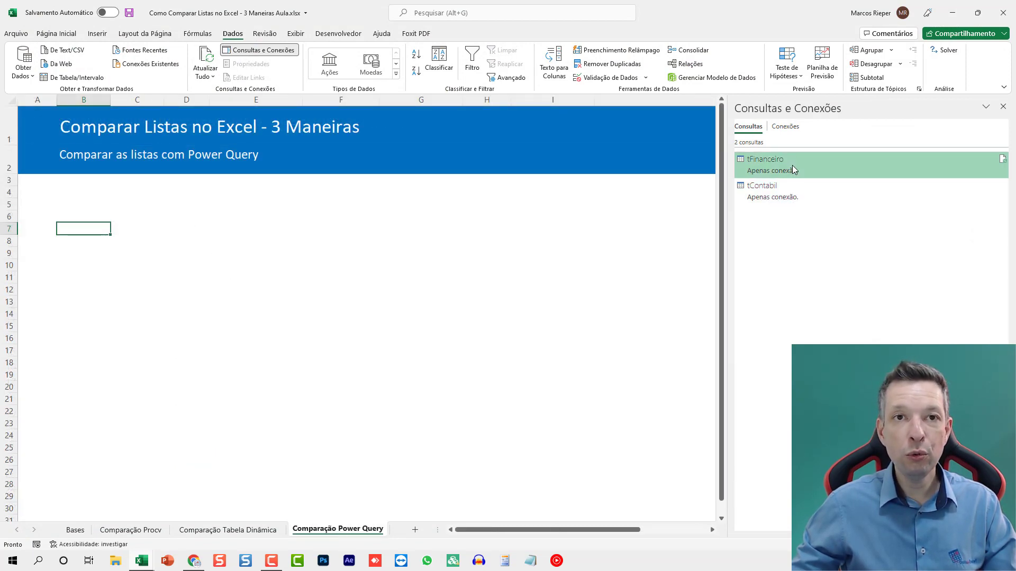
right_click(792, 165)
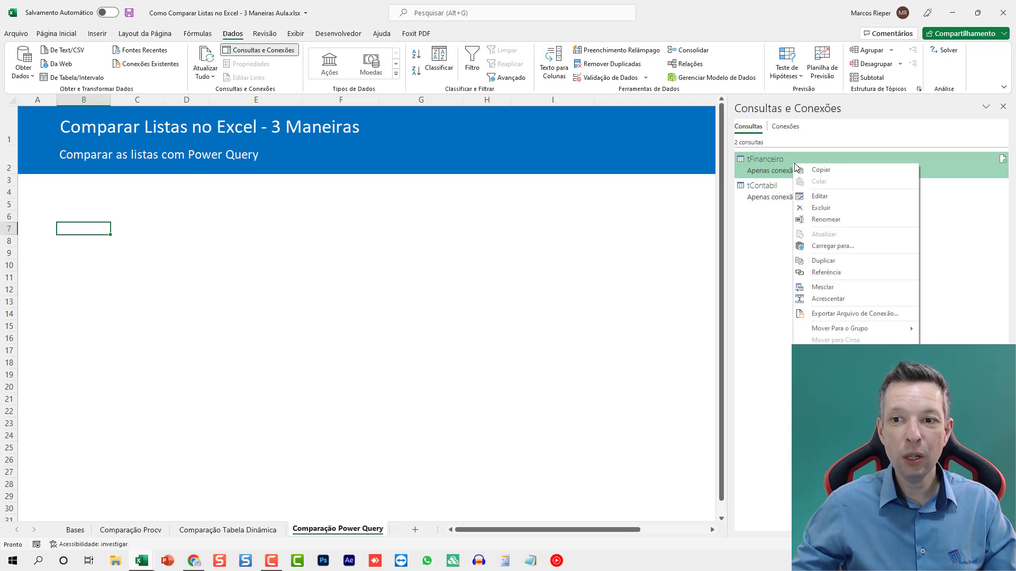
left_click(833, 247)
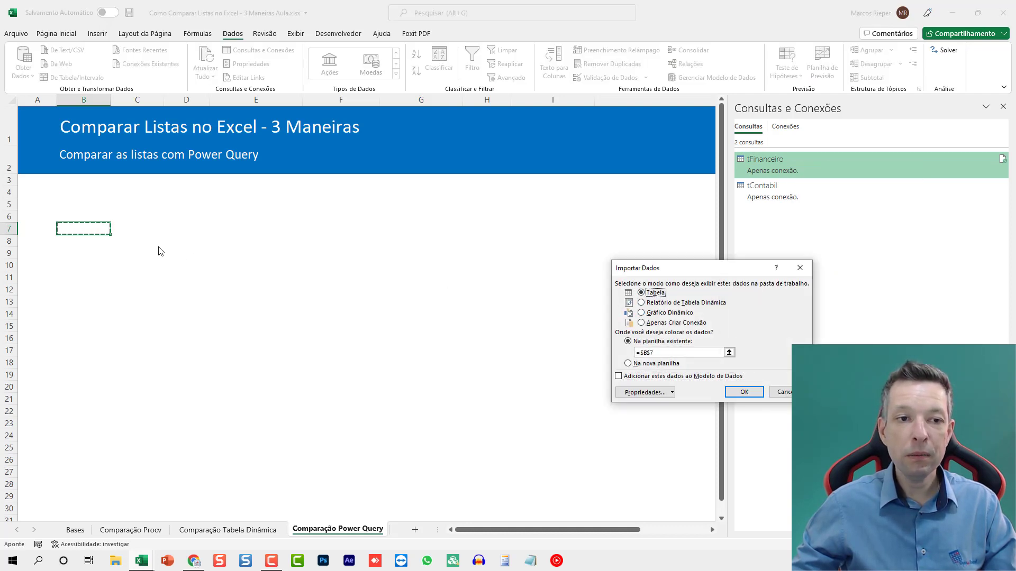
left_click(752, 393)
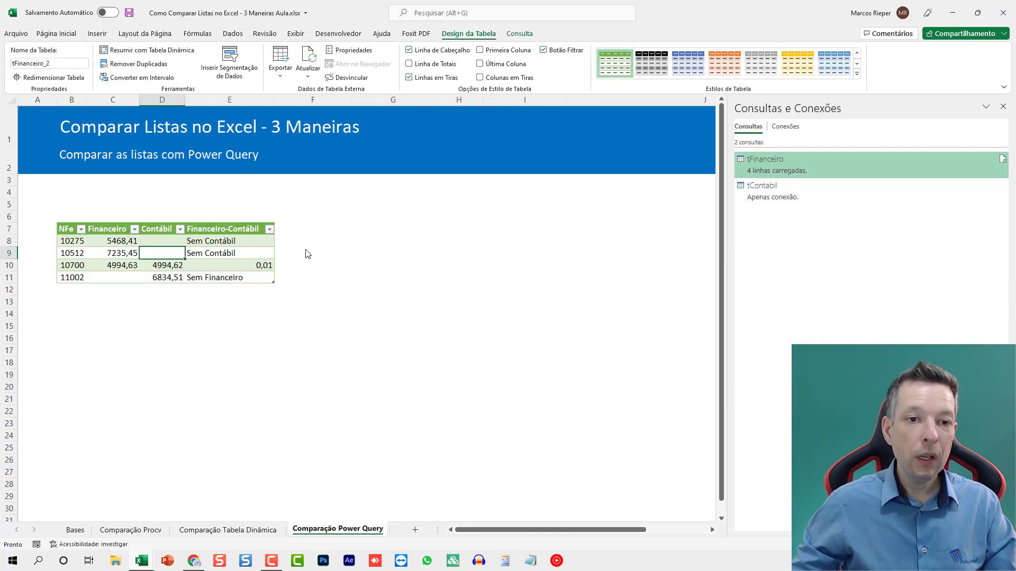
Step: Apply the R$ accounting number format to the Financeiro and Contábil values in C8:D11
scroll(310, 255, "up", 5)
key("ctrl+Home")
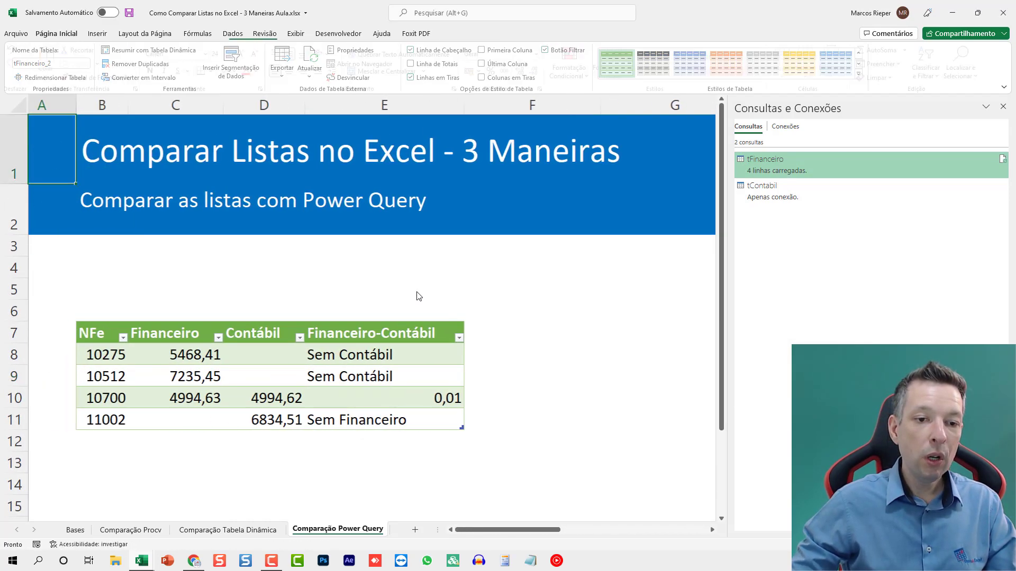
left_click_drag(211, 355, 307, 420)
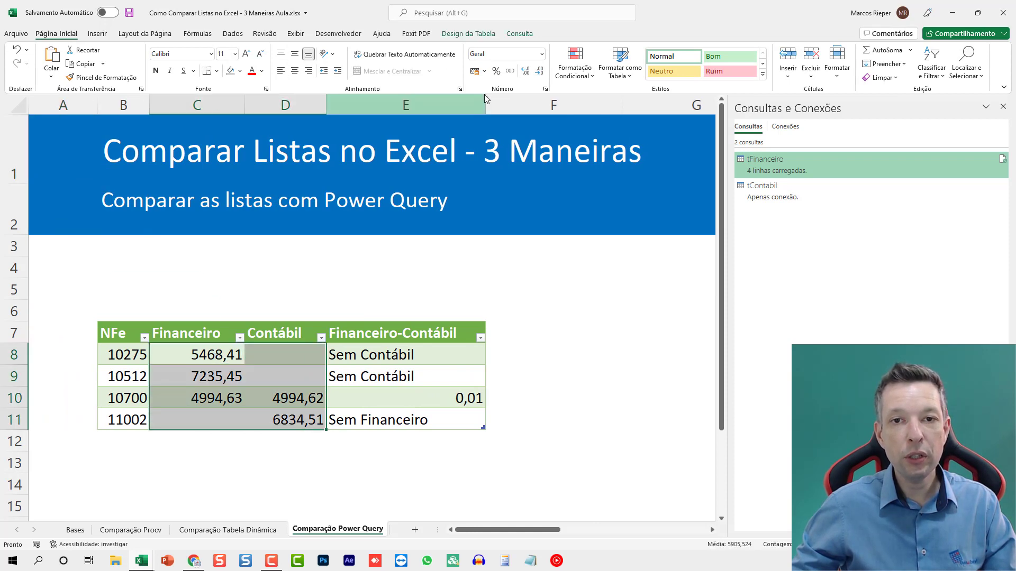
left_click(475, 70)
left_click(294, 376)
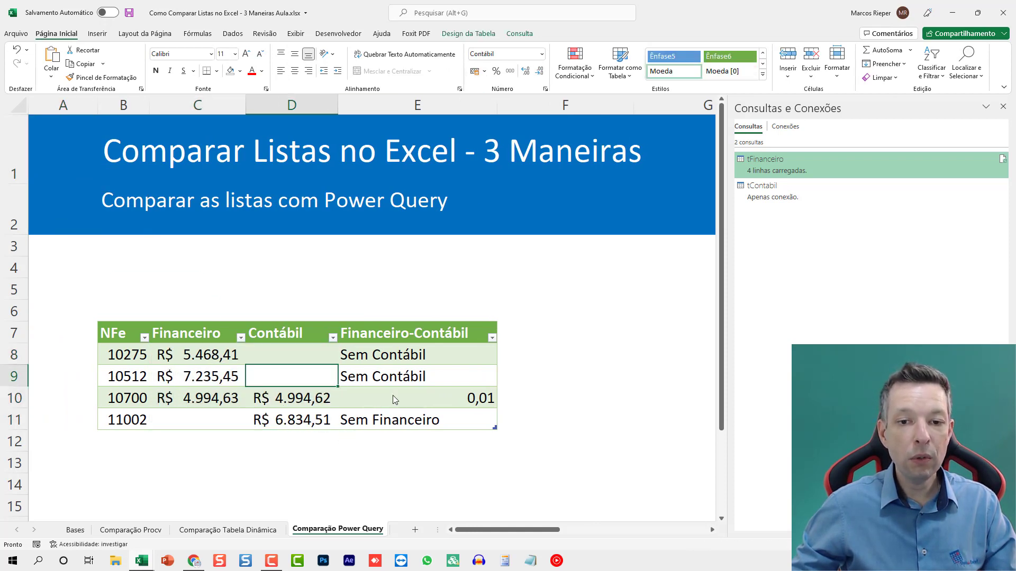
left_click(392, 399)
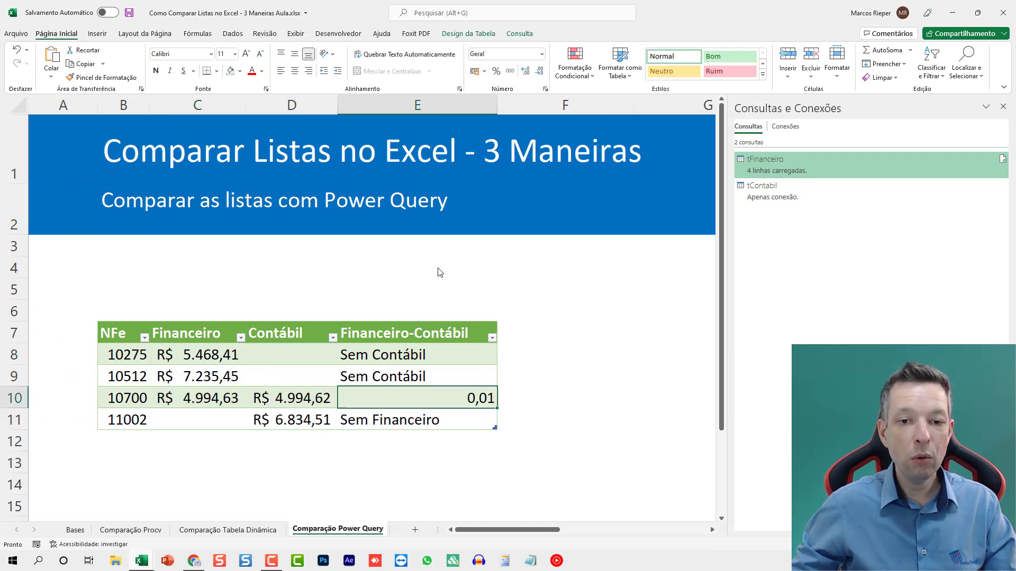
left_click(195, 357)
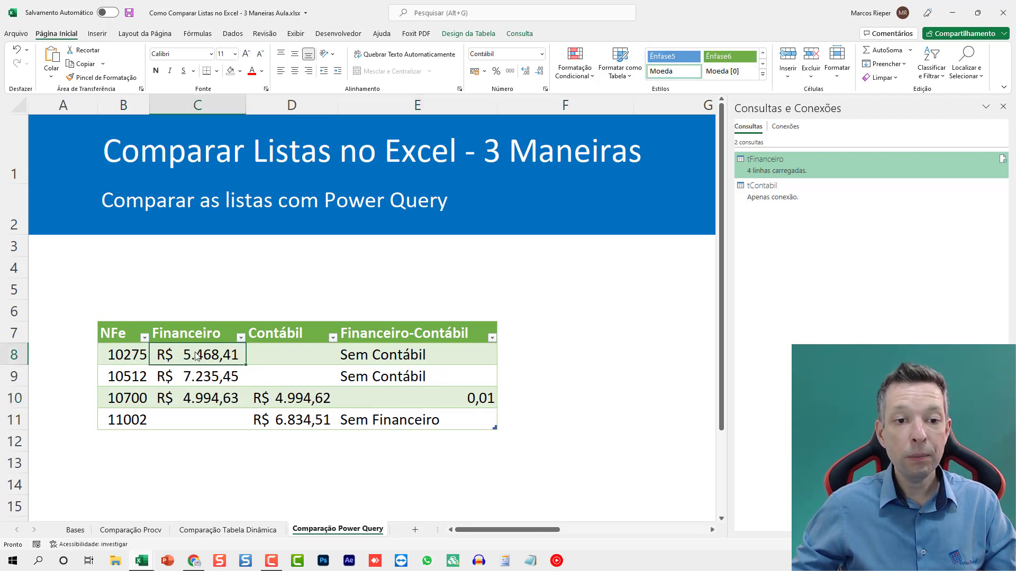
left_click(313, 353)
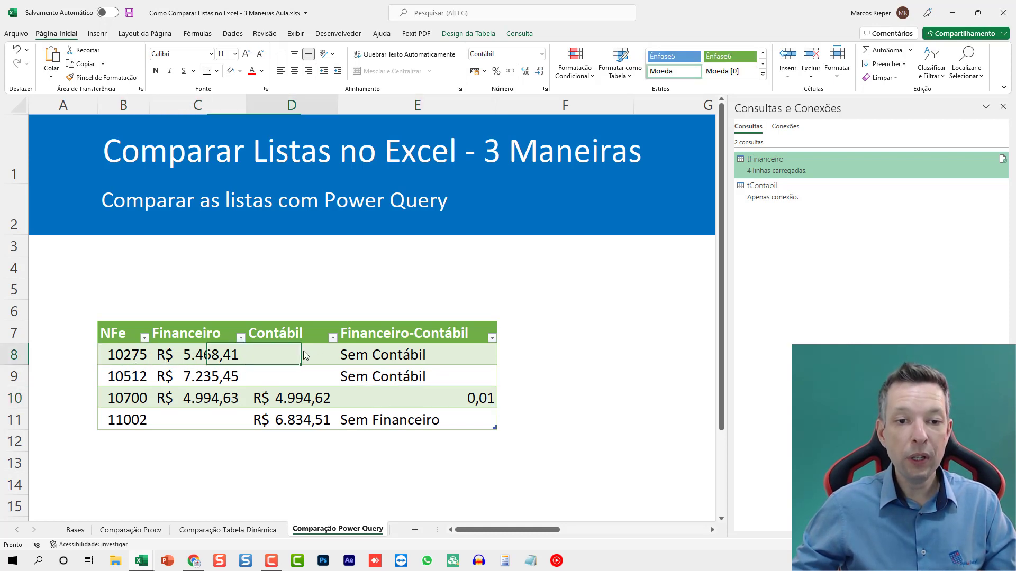
left_click(391, 358)
left_click(271, 364)
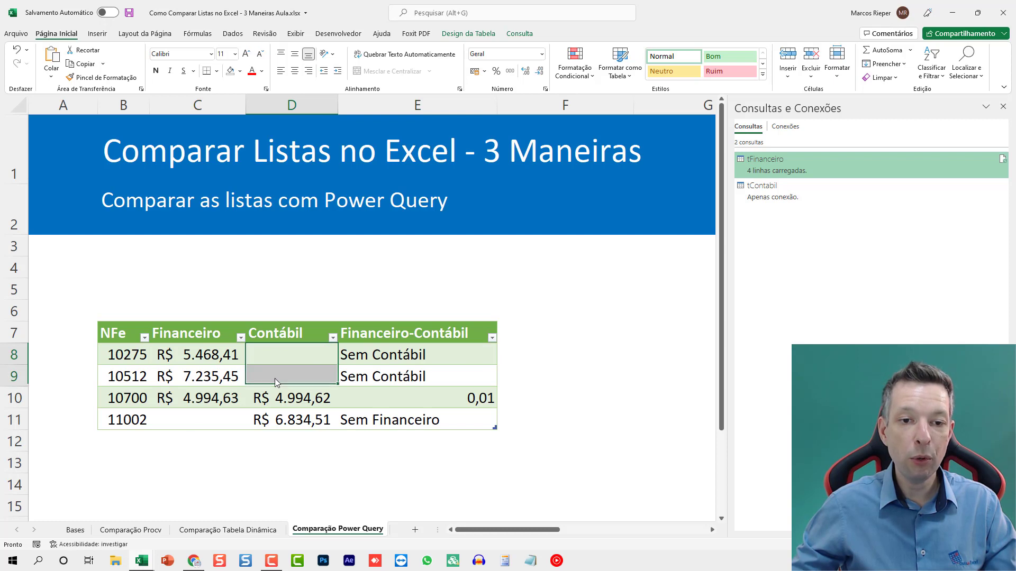
Step: Examine the Financeiro, Contábil and difference values of invoices 10700 and 11002 in the comparison table
left_click_drag(139, 386, 146, 406)
left_click(134, 400)
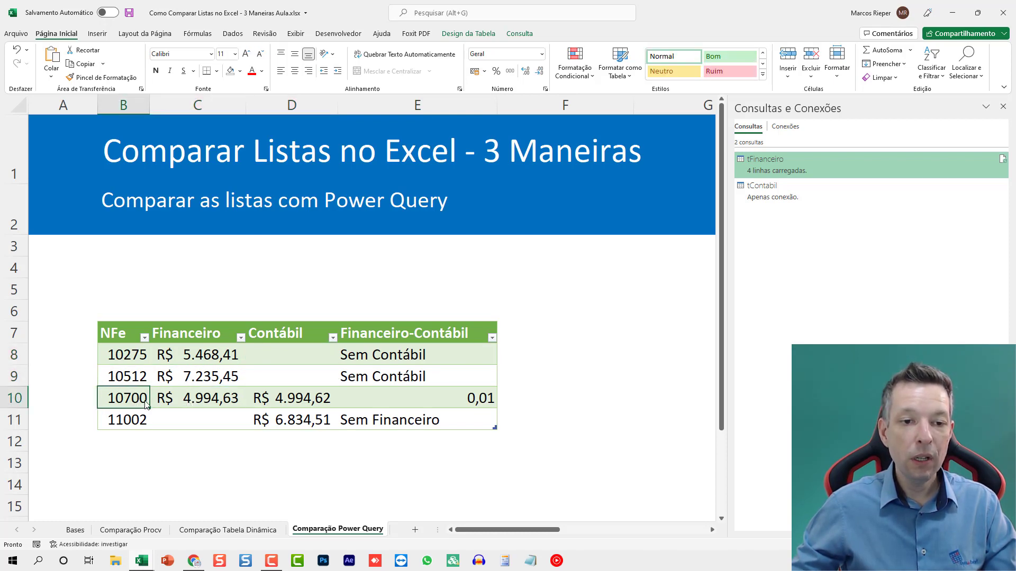
left_click(213, 400)
left_click(312, 407)
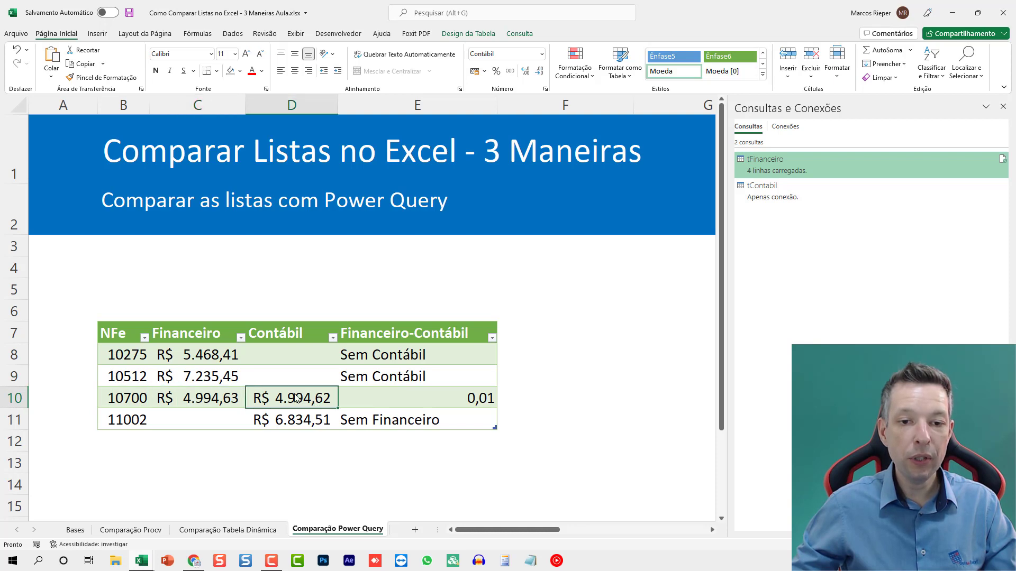
left_click(490, 406)
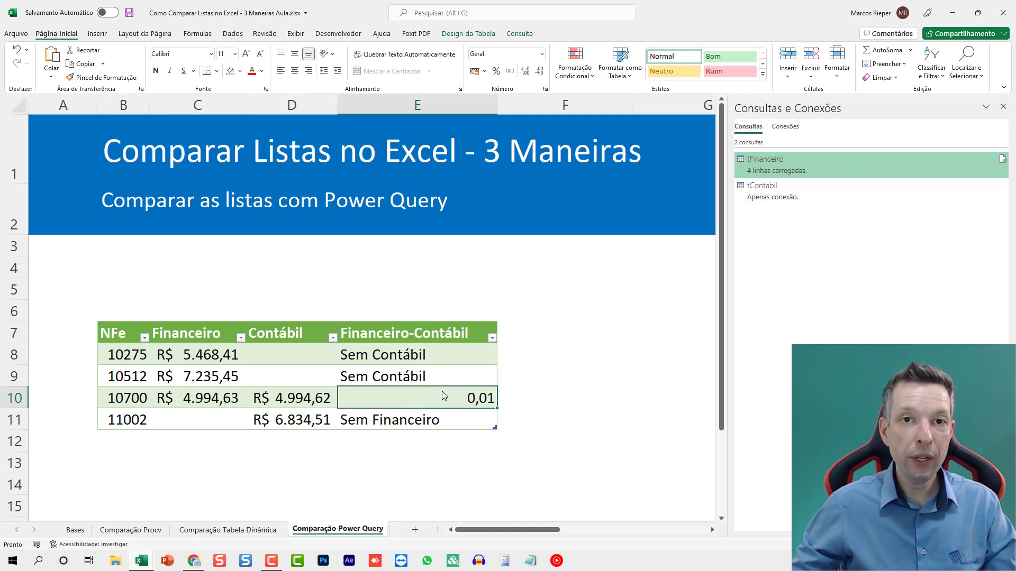
left_click(121, 422)
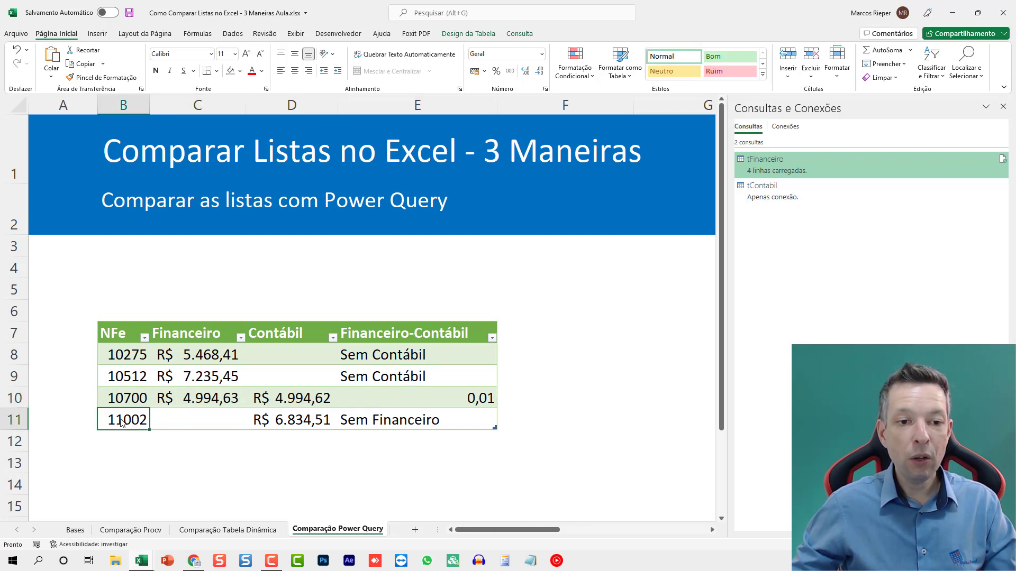
left_click(199, 425)
left_click(290, 427)
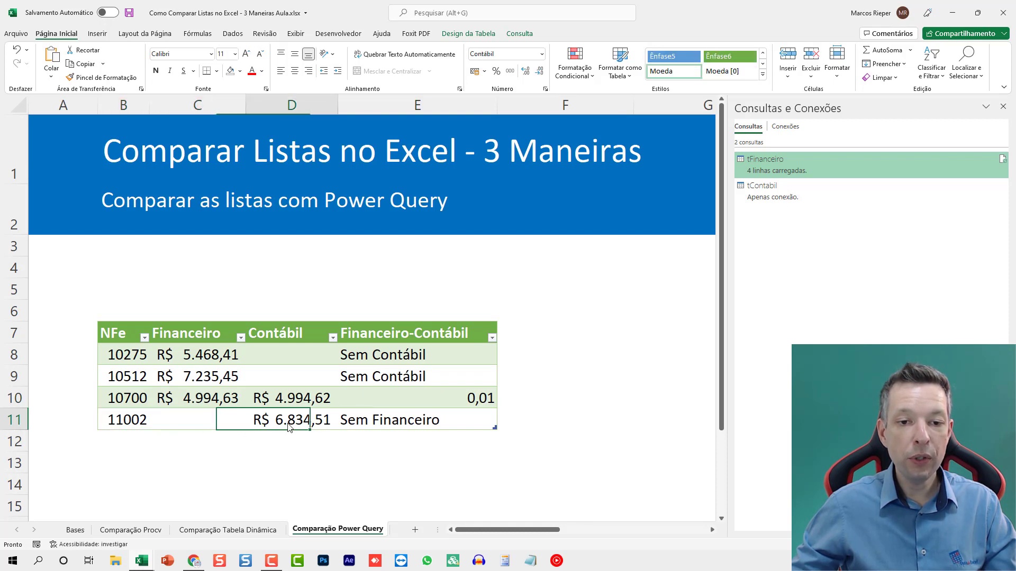
left_click(358, 426)
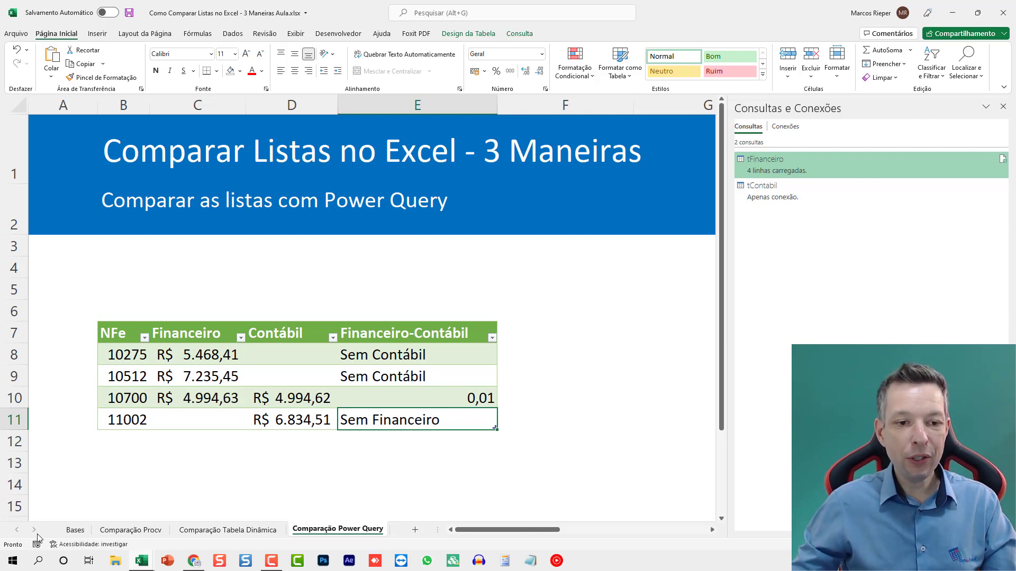
Step: Add a row below the Contábil table on the Bases sheet with Nota Fiscal 11003 and Valor 5230
left_click(74, 530)
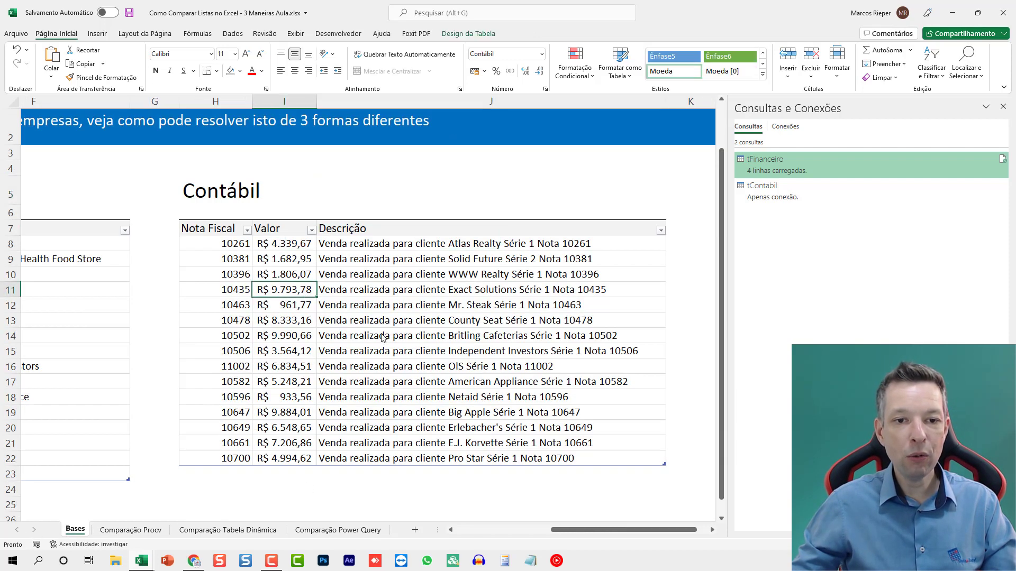
left_click(292, 460)
left_click(229, 475)
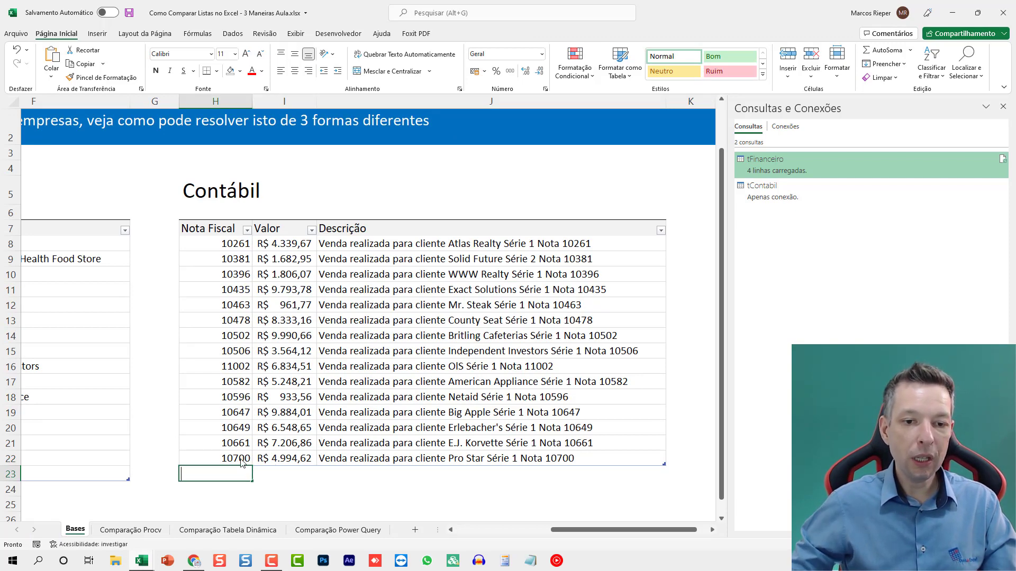
type("11003")
key("Tab")
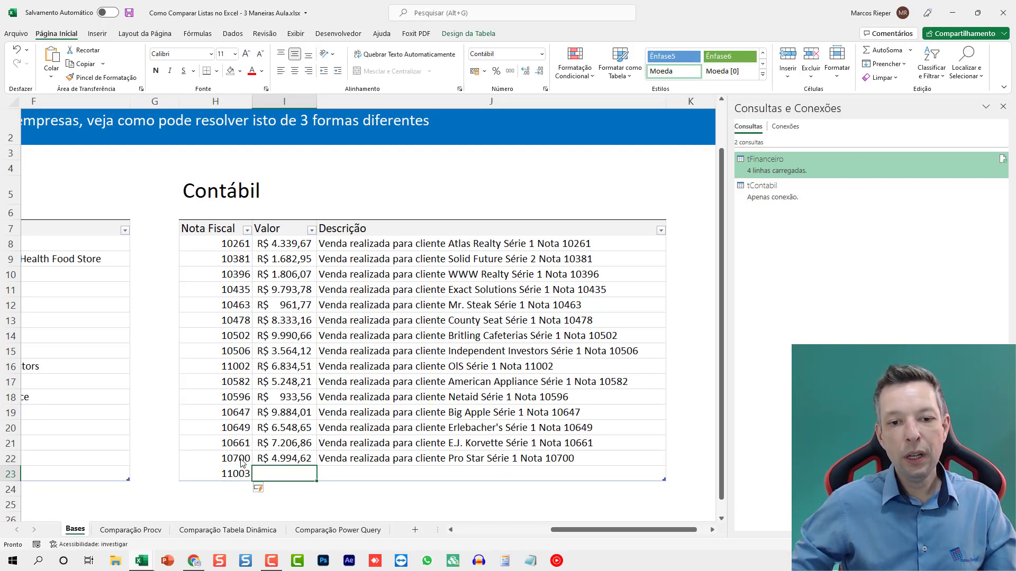
type("5230")
key("Tab")
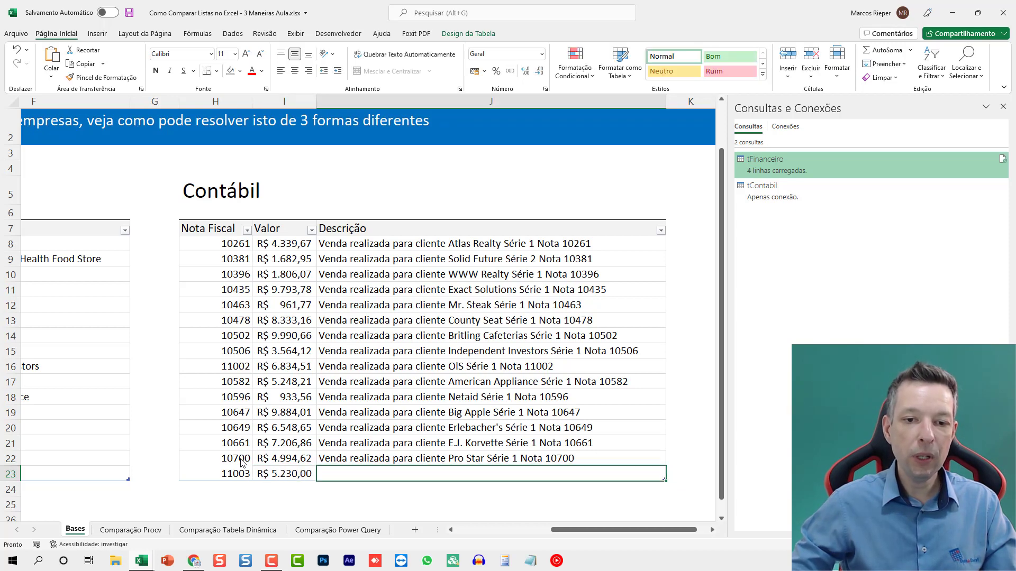
Step: Fill the new row's Descrição from the row above and change its ending to Nota 11003
key("ctrl+d")
key("F2")
key("shift+Left")
key("shift+Left")
type("1003")
key("Return")
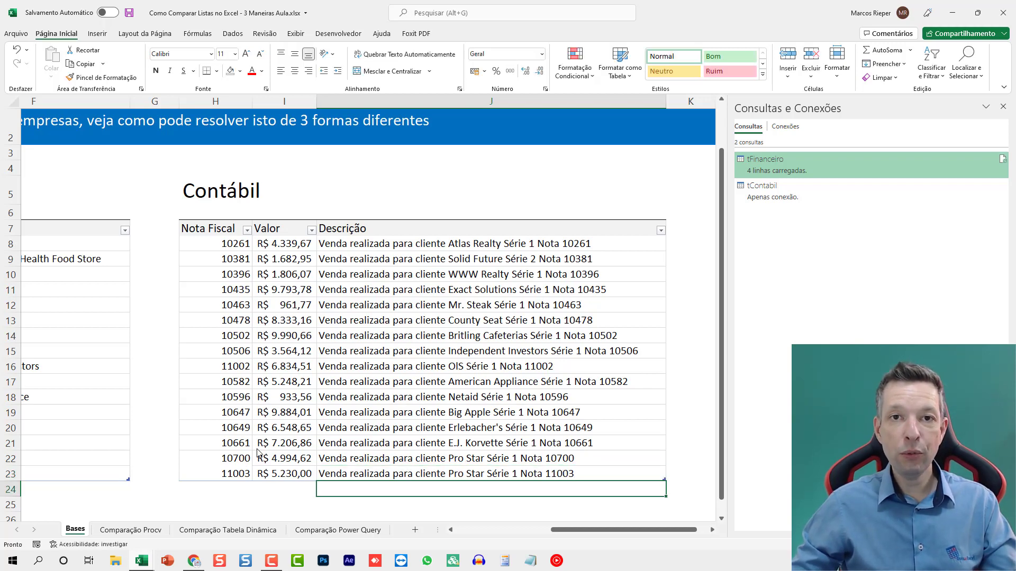
Step: Refresh the query table on the Comparação Power Query sheet
left_click(338, 530)
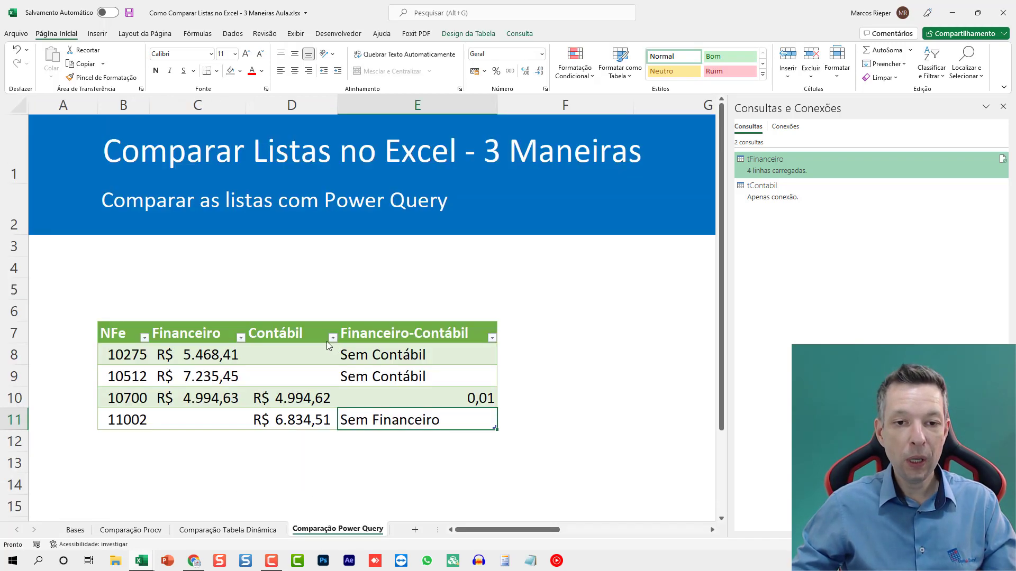
right_click(279, 378)
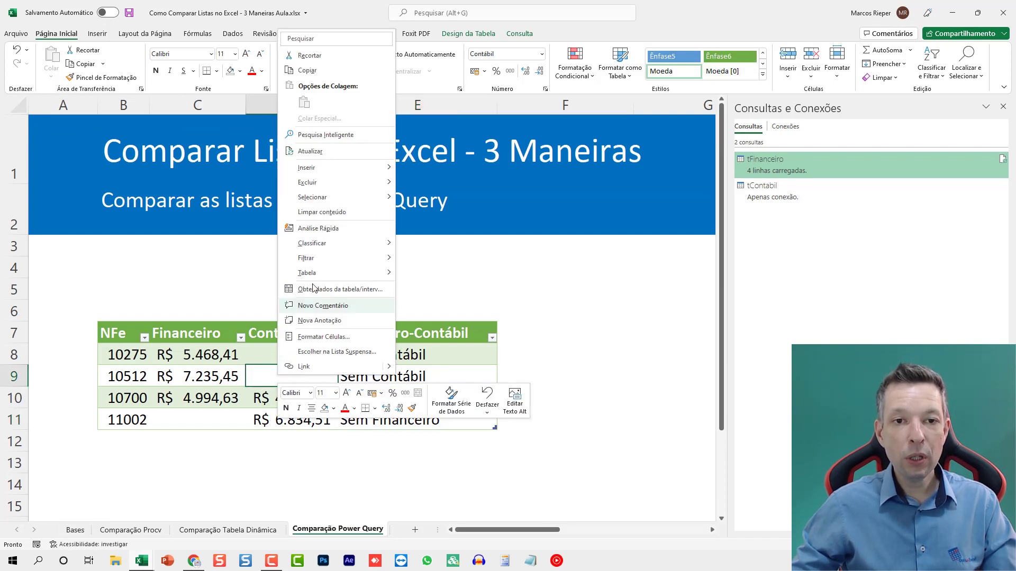
left_click(329, 154)
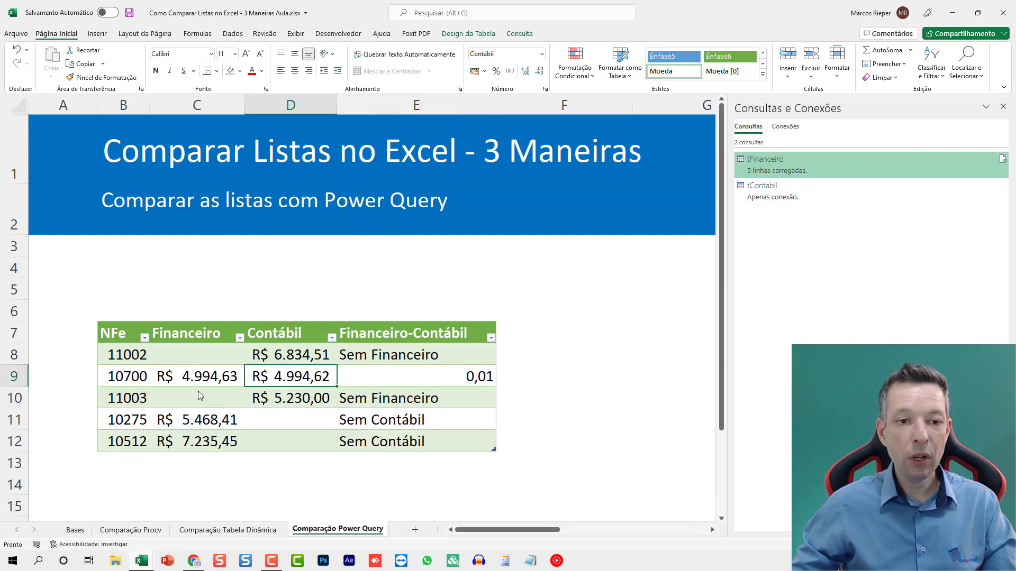
Step: Review each invoice in the refreshed comparison table against its Financeiro-Contábil result
left_click(199, 395)
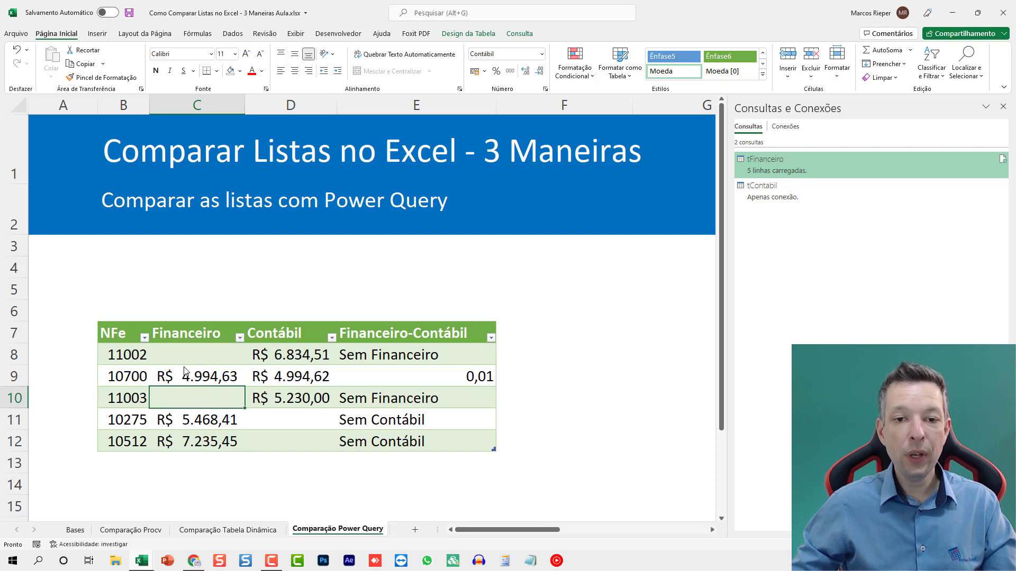
left_click(127, 357)
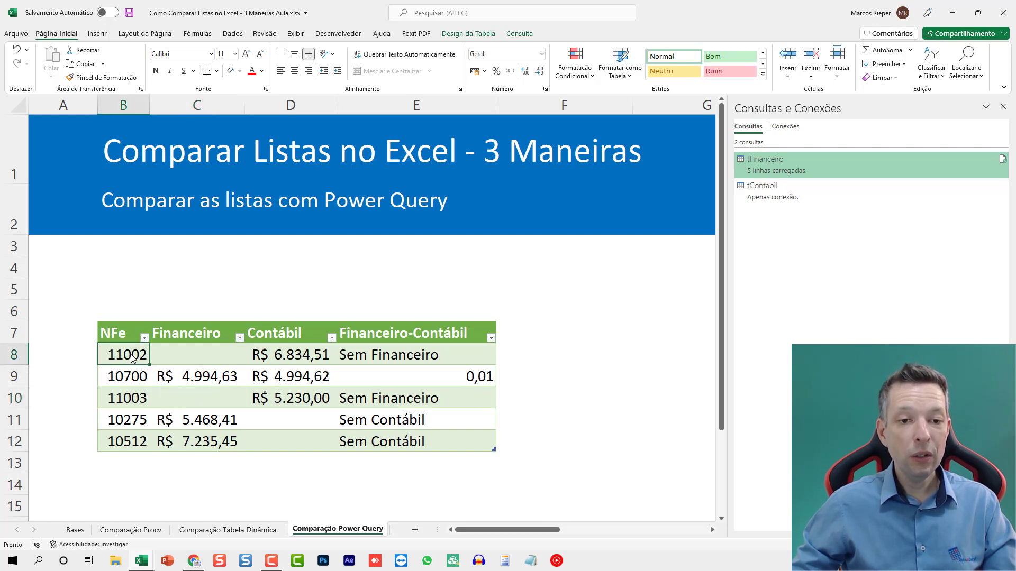
left_click(349, 363)
left_click(125, 385)
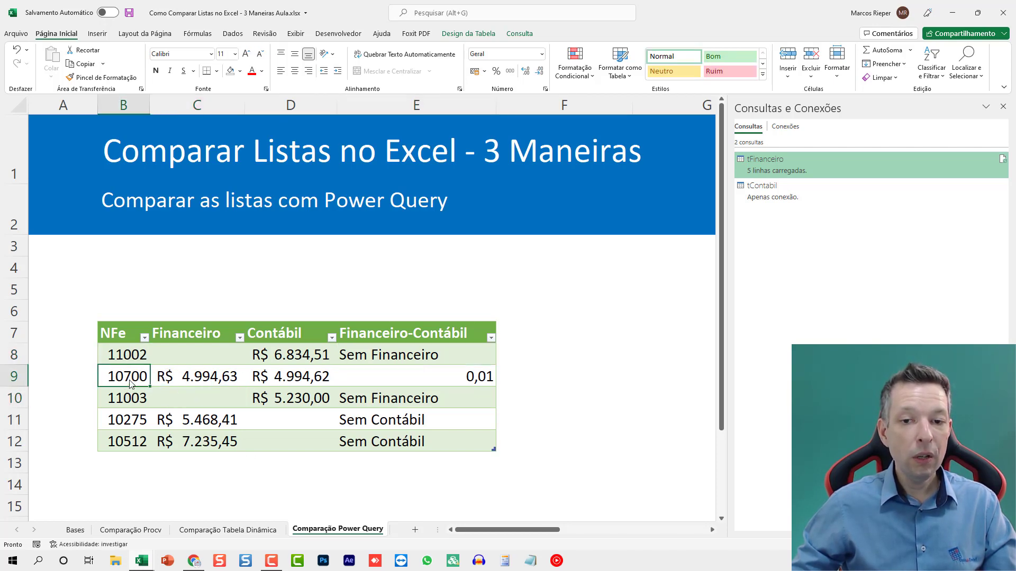
left_click(418, 385)
left_click(149, 405)
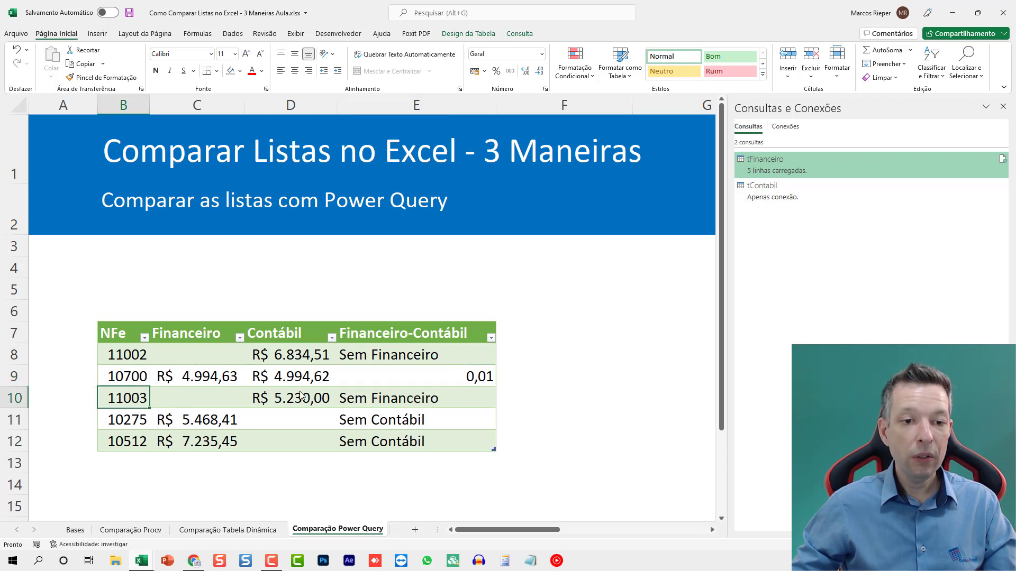
left_click(360, 402)
left_click(127, 421)
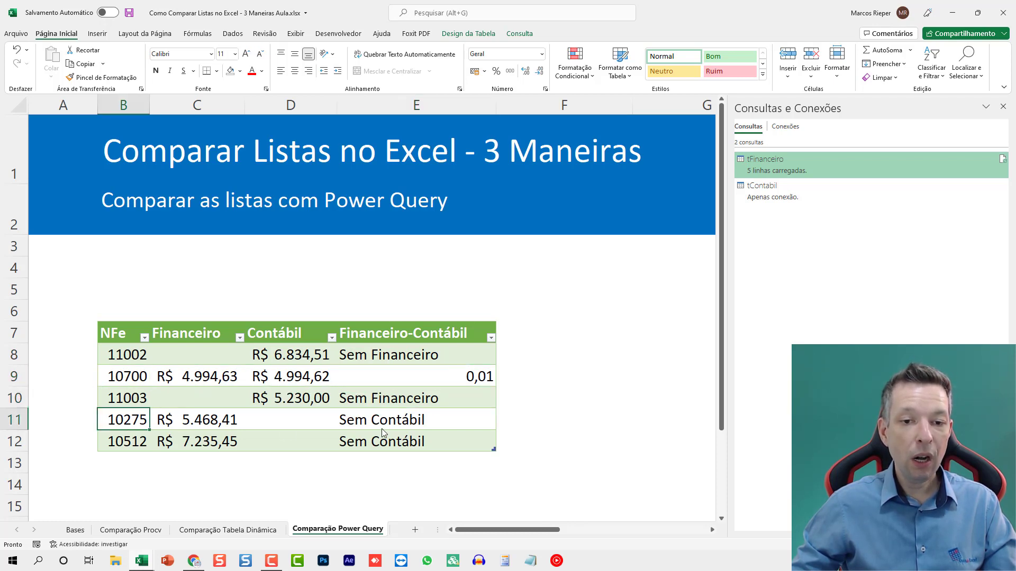
left_click(381, 423)
left_click(135, 446)
left_click(377, 448)
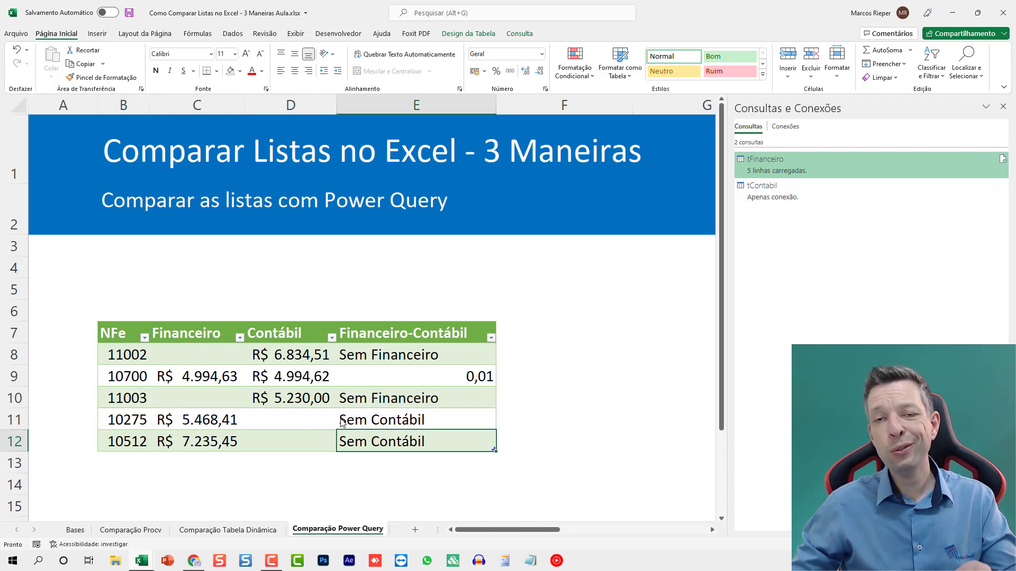
Step: Sort the comparison table in ascending order by the Financeiro-Contábil column
left_click(377, 333)
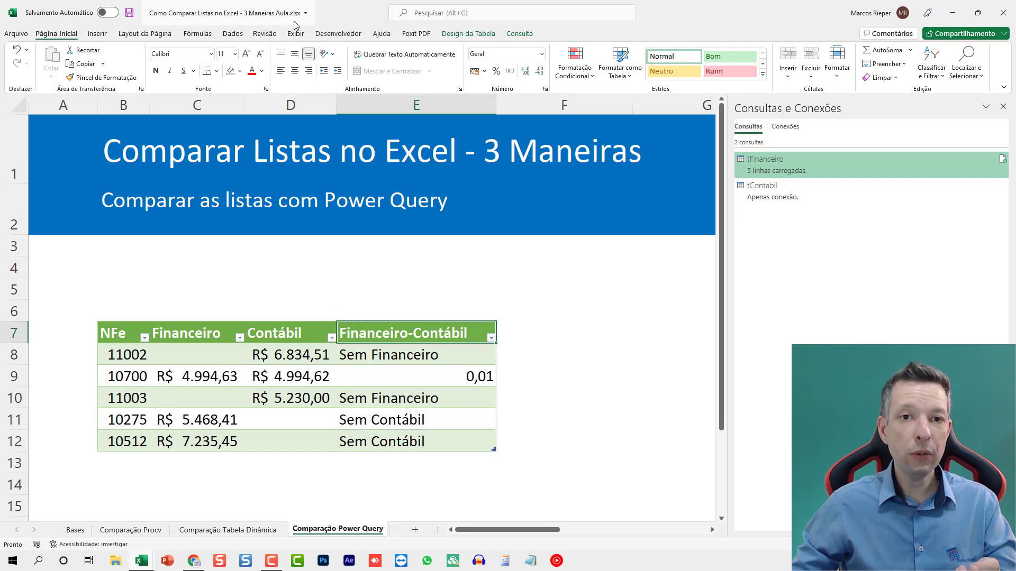
left_click(233, 33)
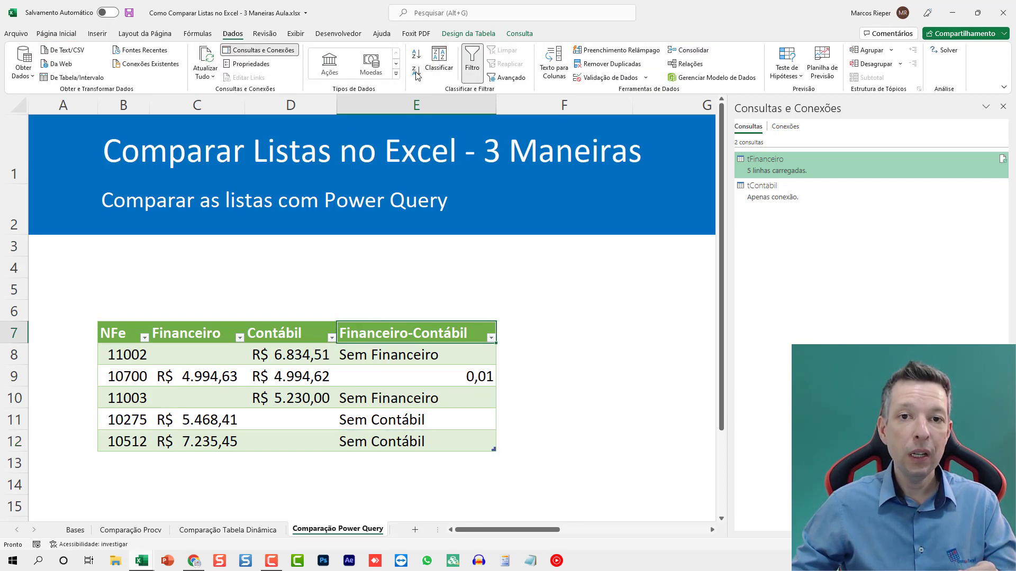
left_click(416, 55)
key("Down")
key("Down")
key("Down")
key("Down")
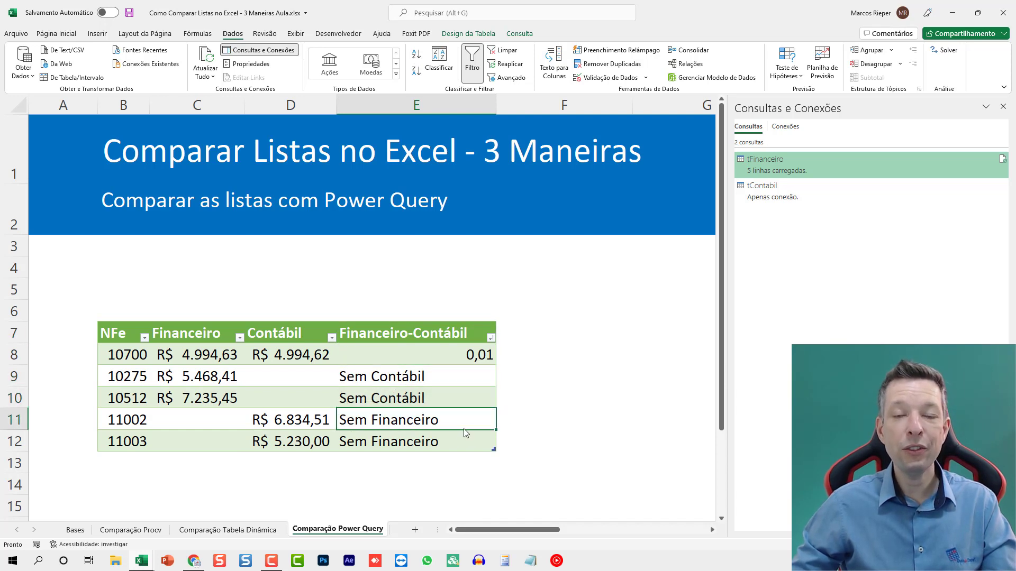